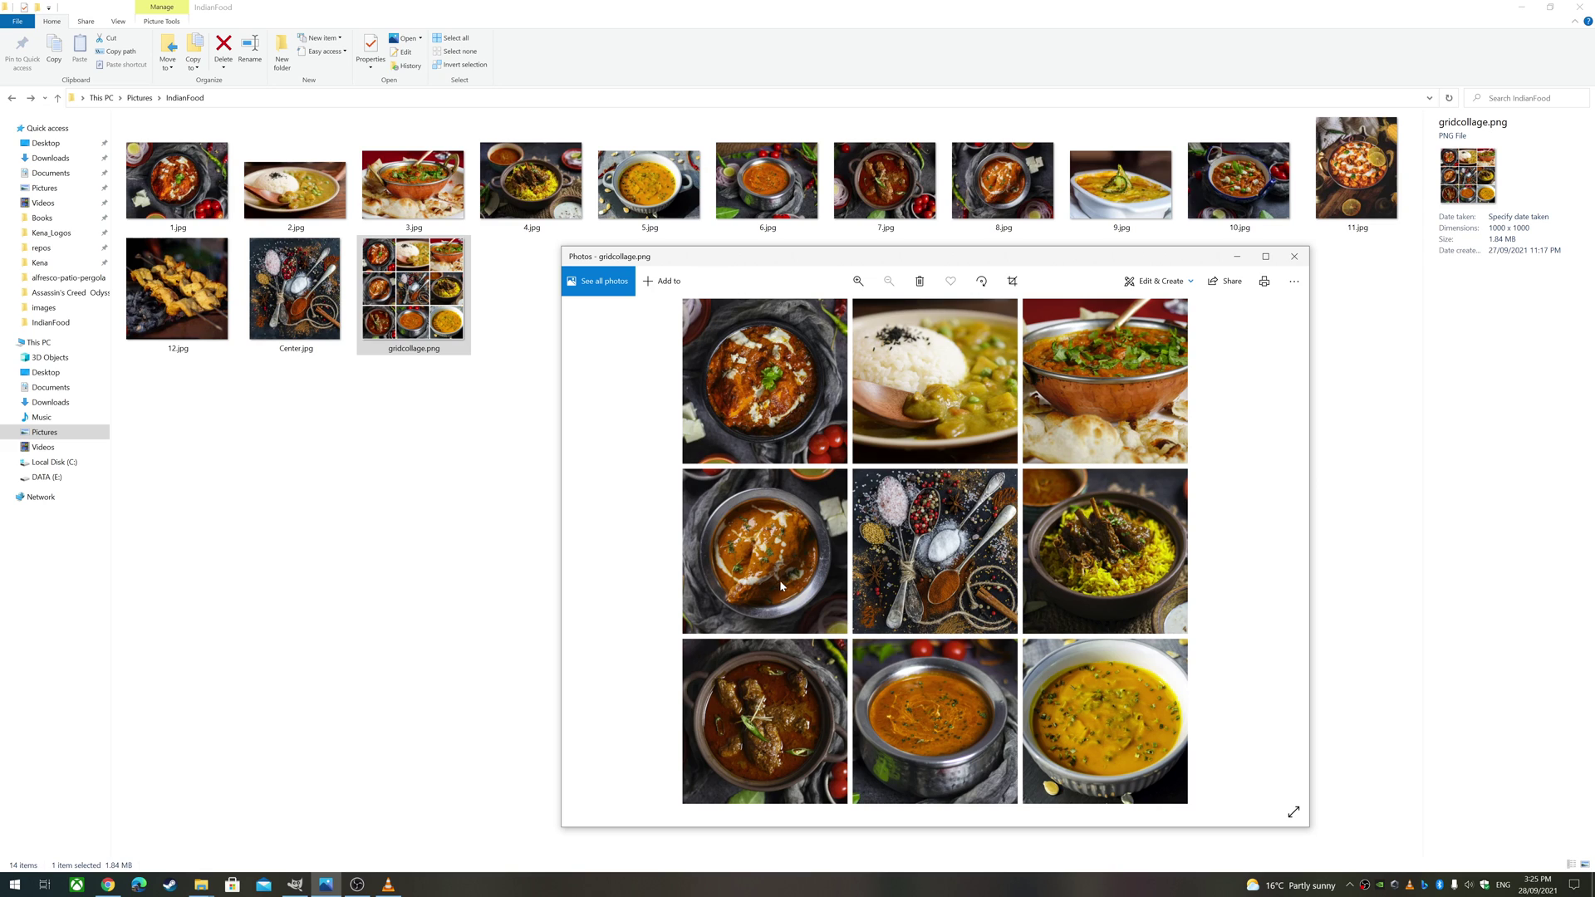
Review the Pexels Indian food photos, gimp.org and the 14-image IndianFood folder, then bring GIMP forward.
{"action": "left_click", "coordinate": [108, 884]}
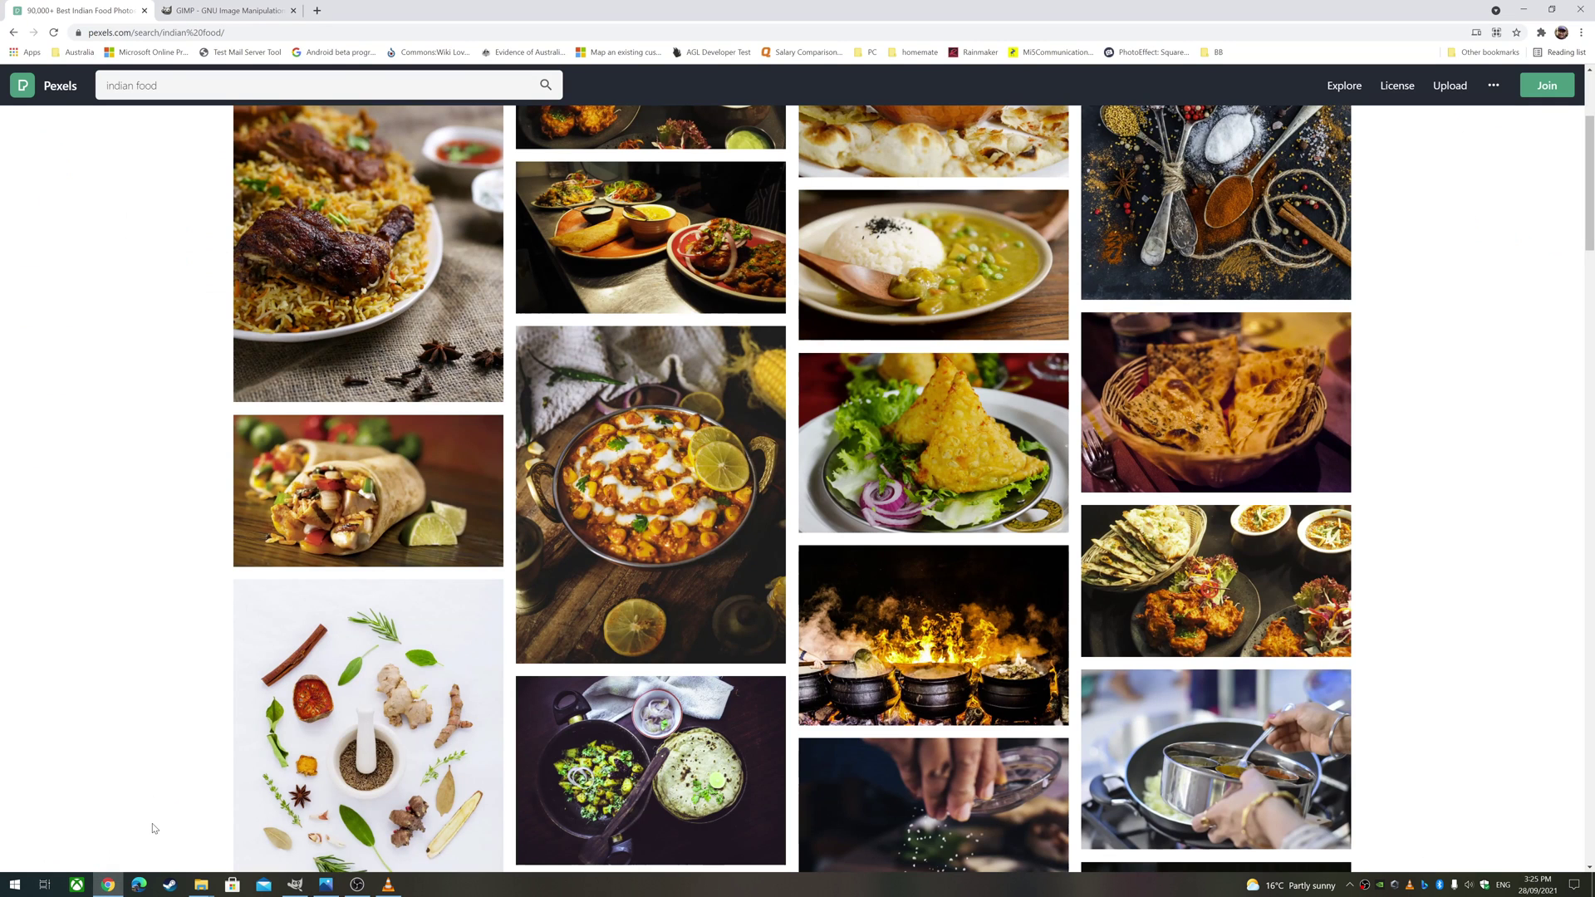
{"action": "left_click", "coordinate": [268, 6]}
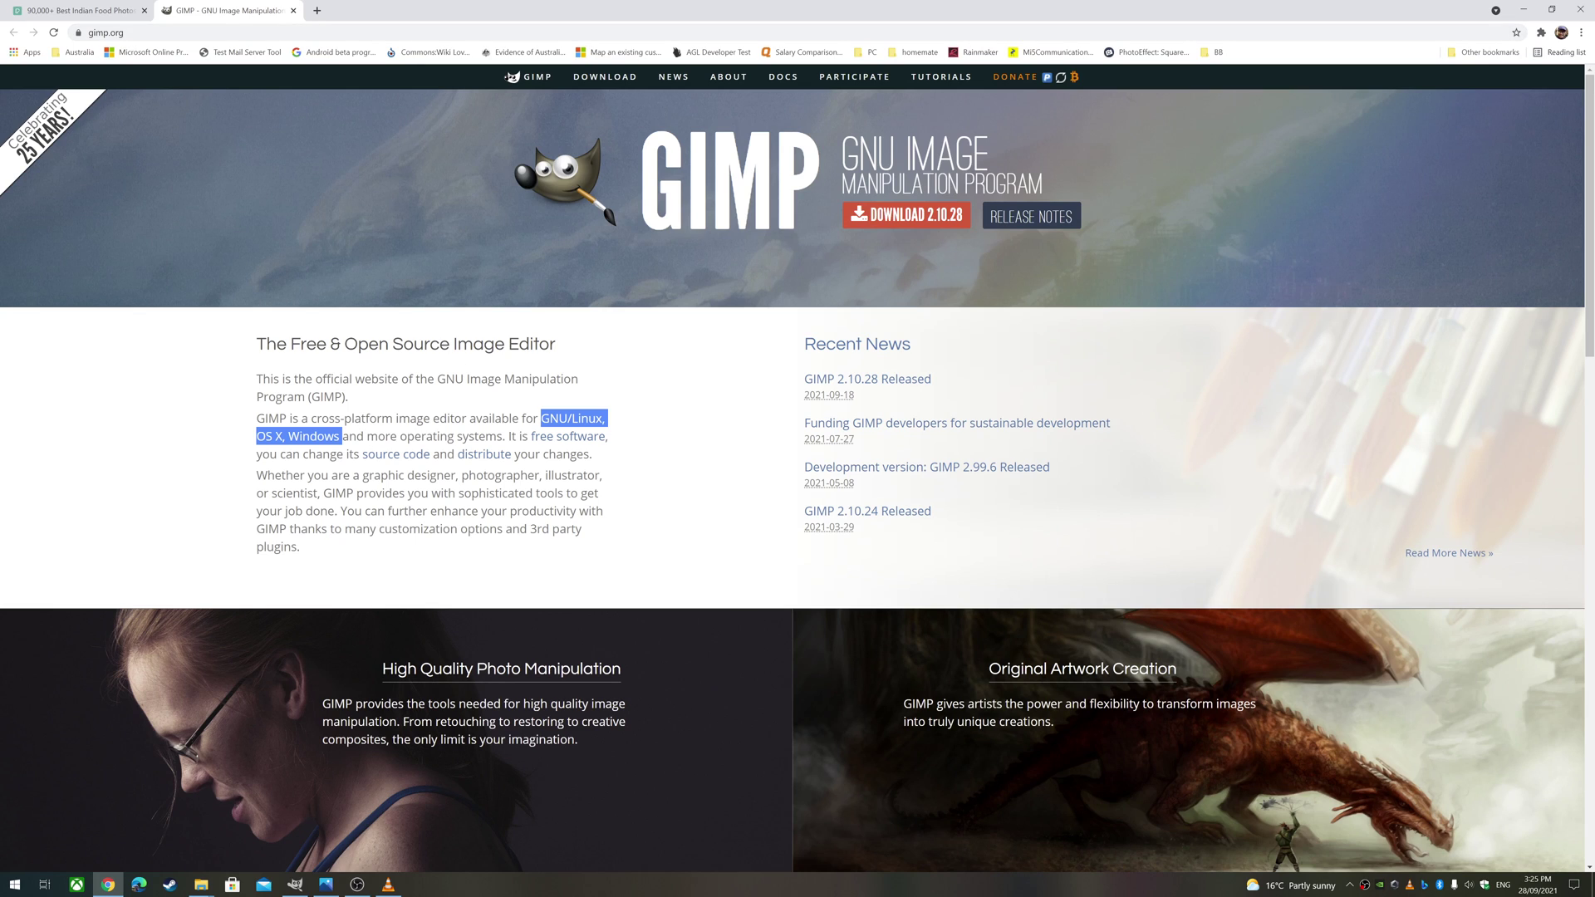
{"action": "key", "text": "alt+Tab"}
{"action": "key", "text": "alt+Tab"}
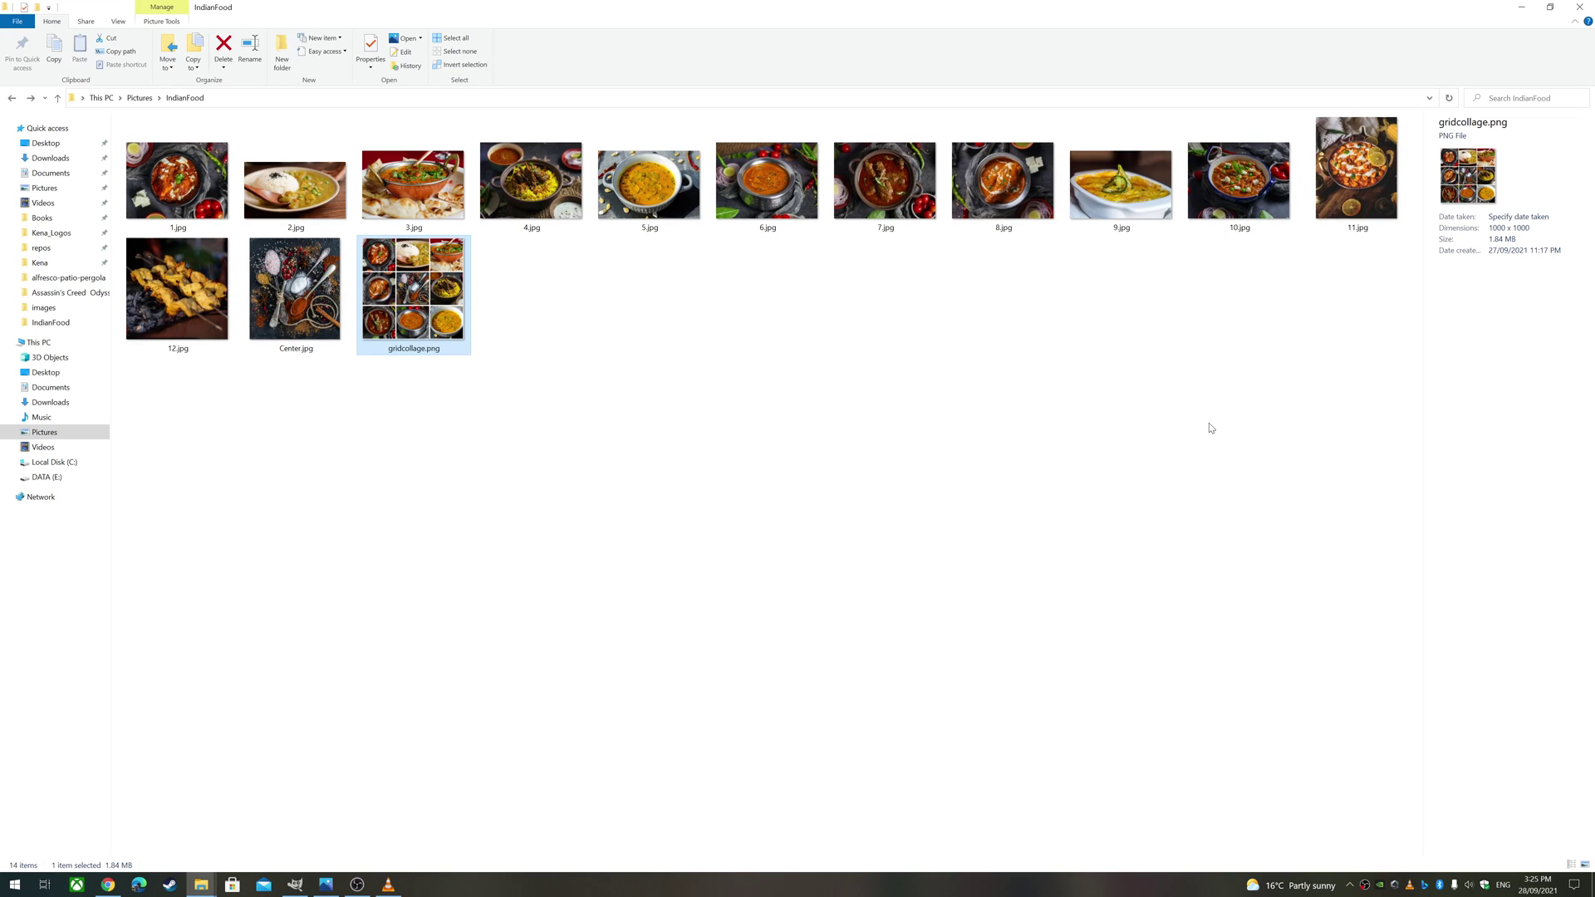
{"action": "left_click_drag", "start_coordinate": [1372, 398], "coordinate": [124, 144]}
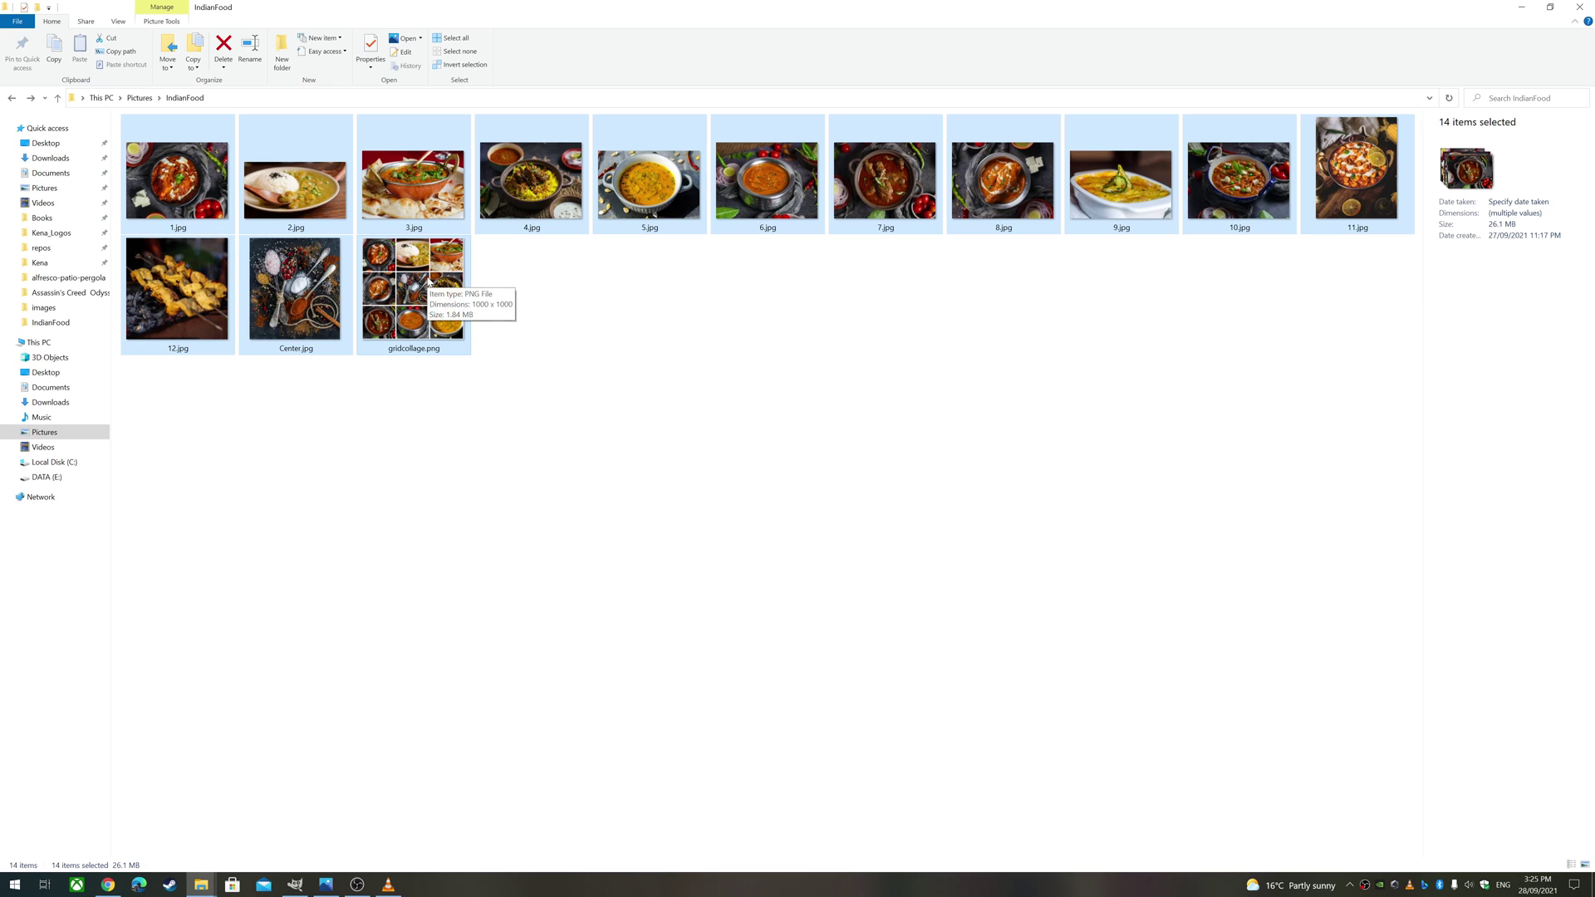
{"action": "key", "text": "alt+Tab"}
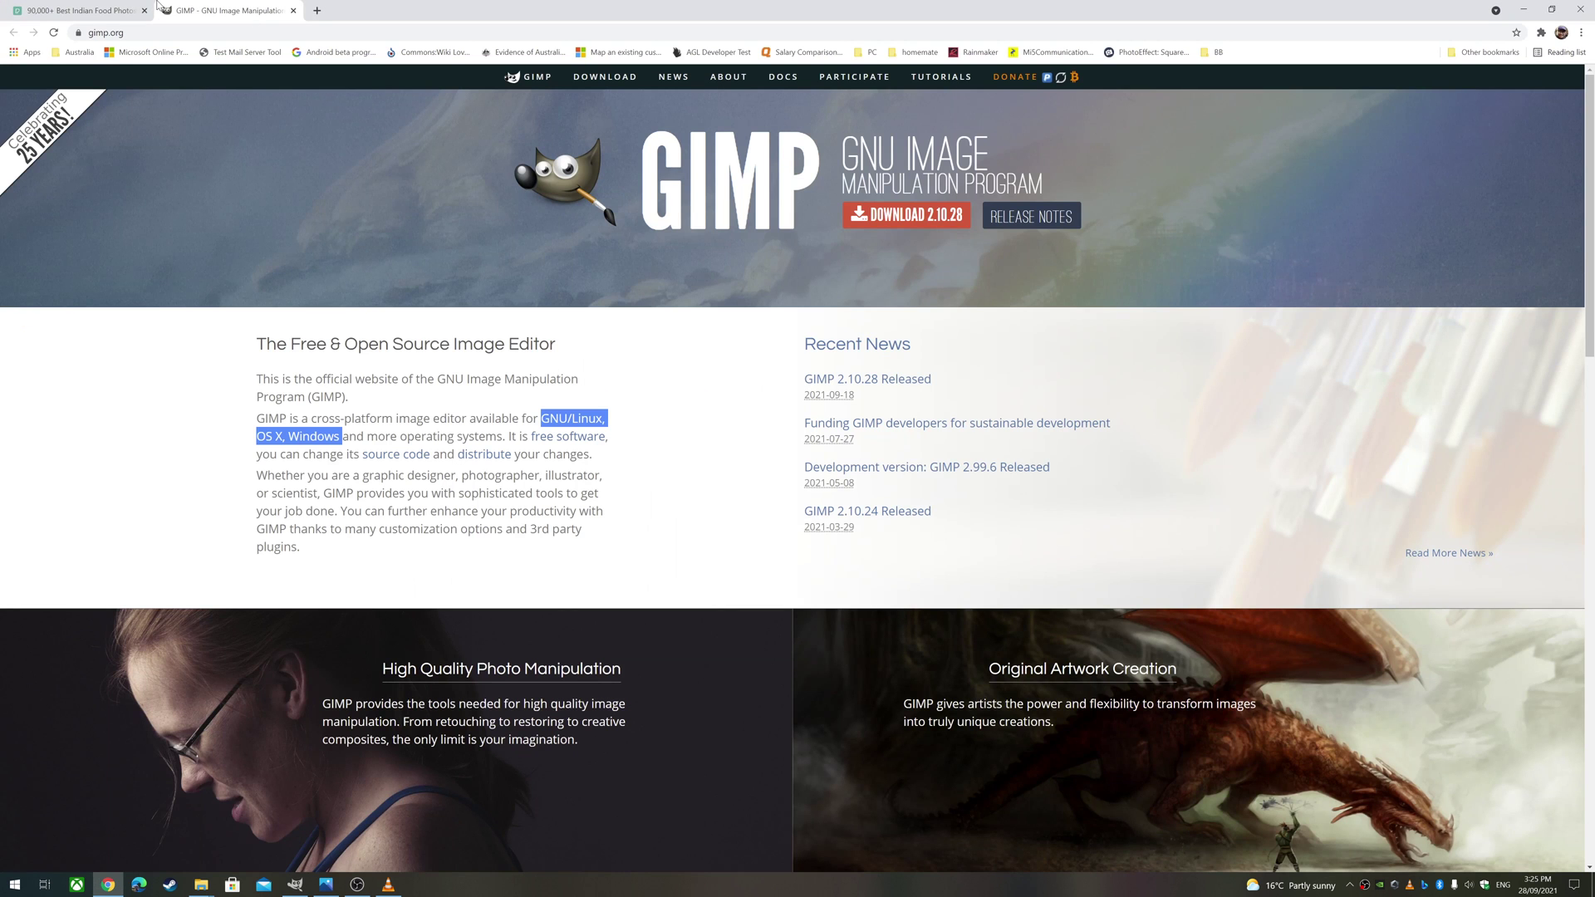
{"action": "left_click", "coordinate": [108, 11]}
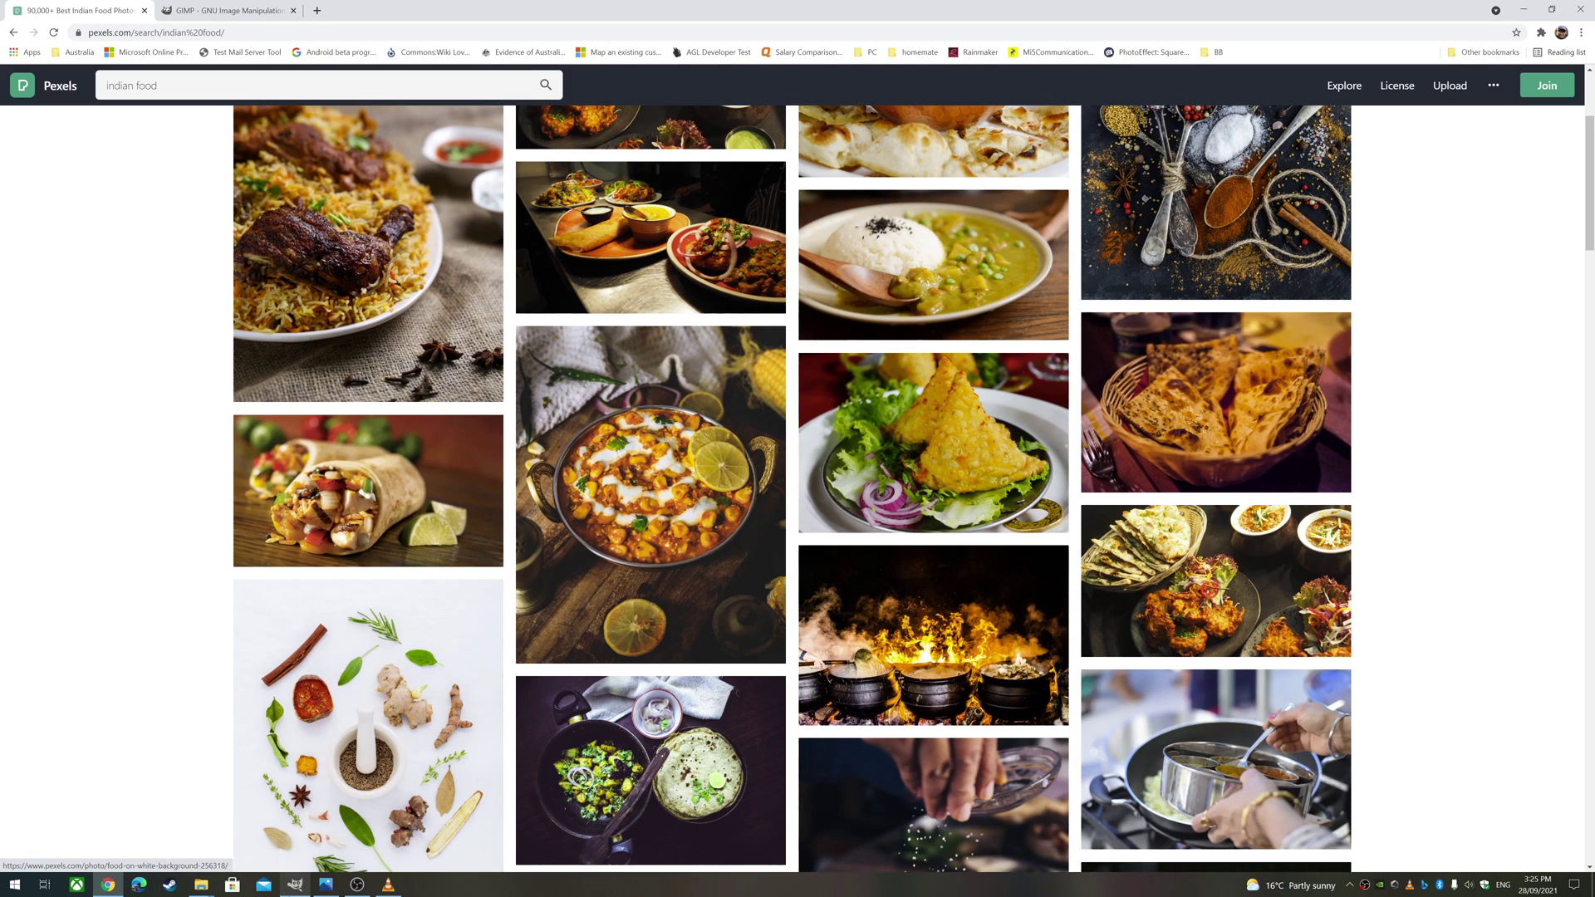
{"action": "left_click", "coordinate": [295, 885]}
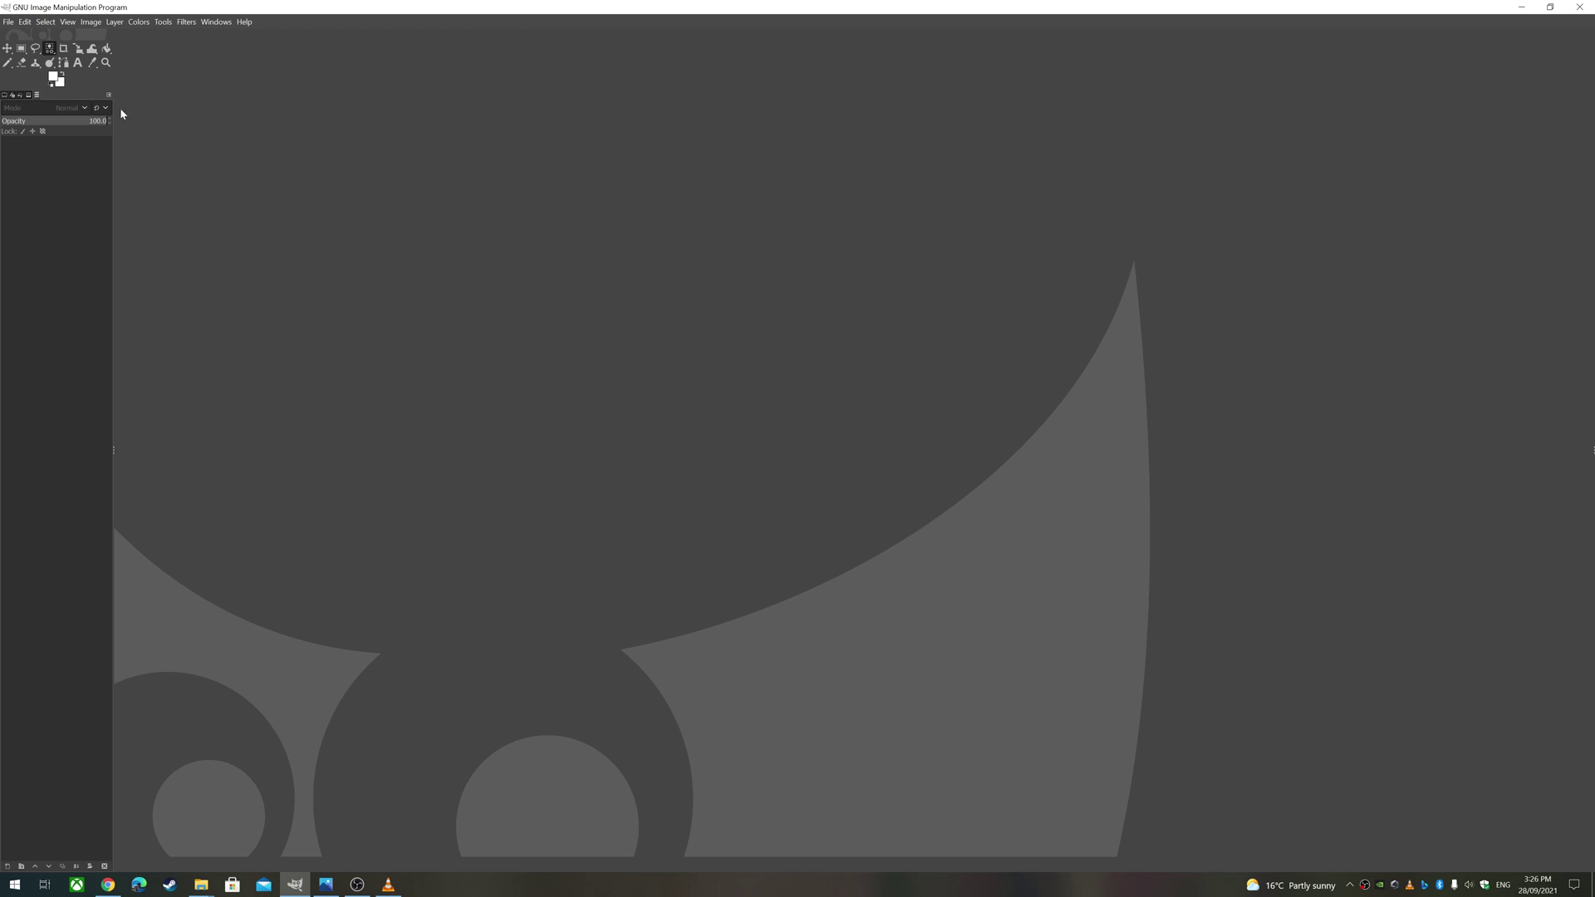
Create a new white image 3000 px wide and 3000 px high.
{"action": "left_click", "coordinate": [8, 23]}
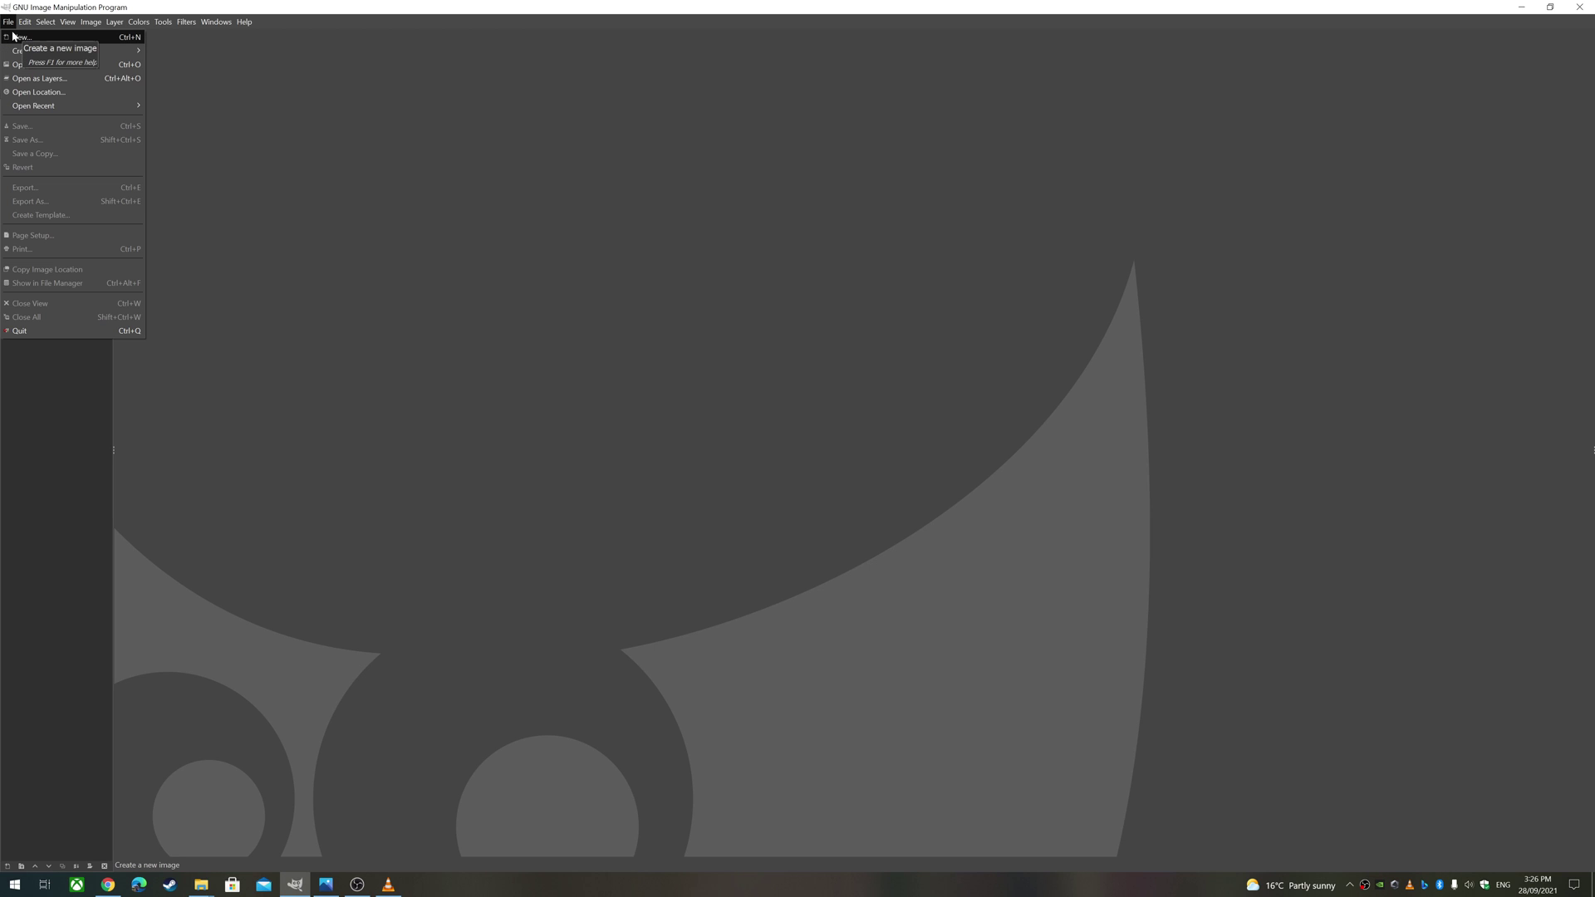
{"action": "left_click", "coordinate": [15, 37]}
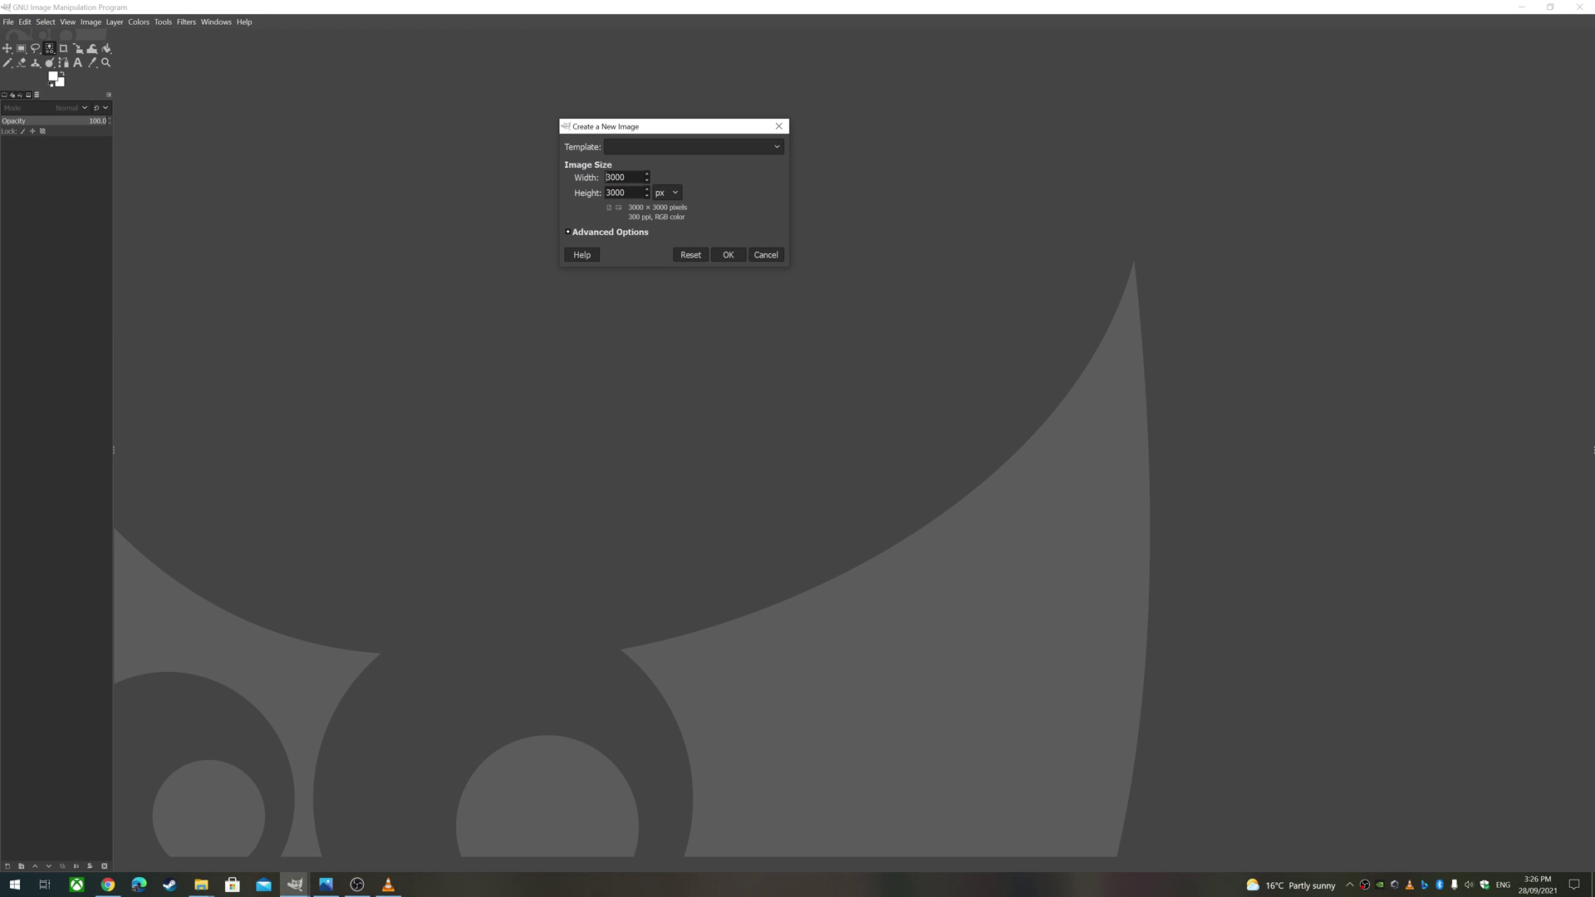
{"action": "key", "text": "ctrl+a"}
{"action": "left_click", "coordinate": [616, 192]}
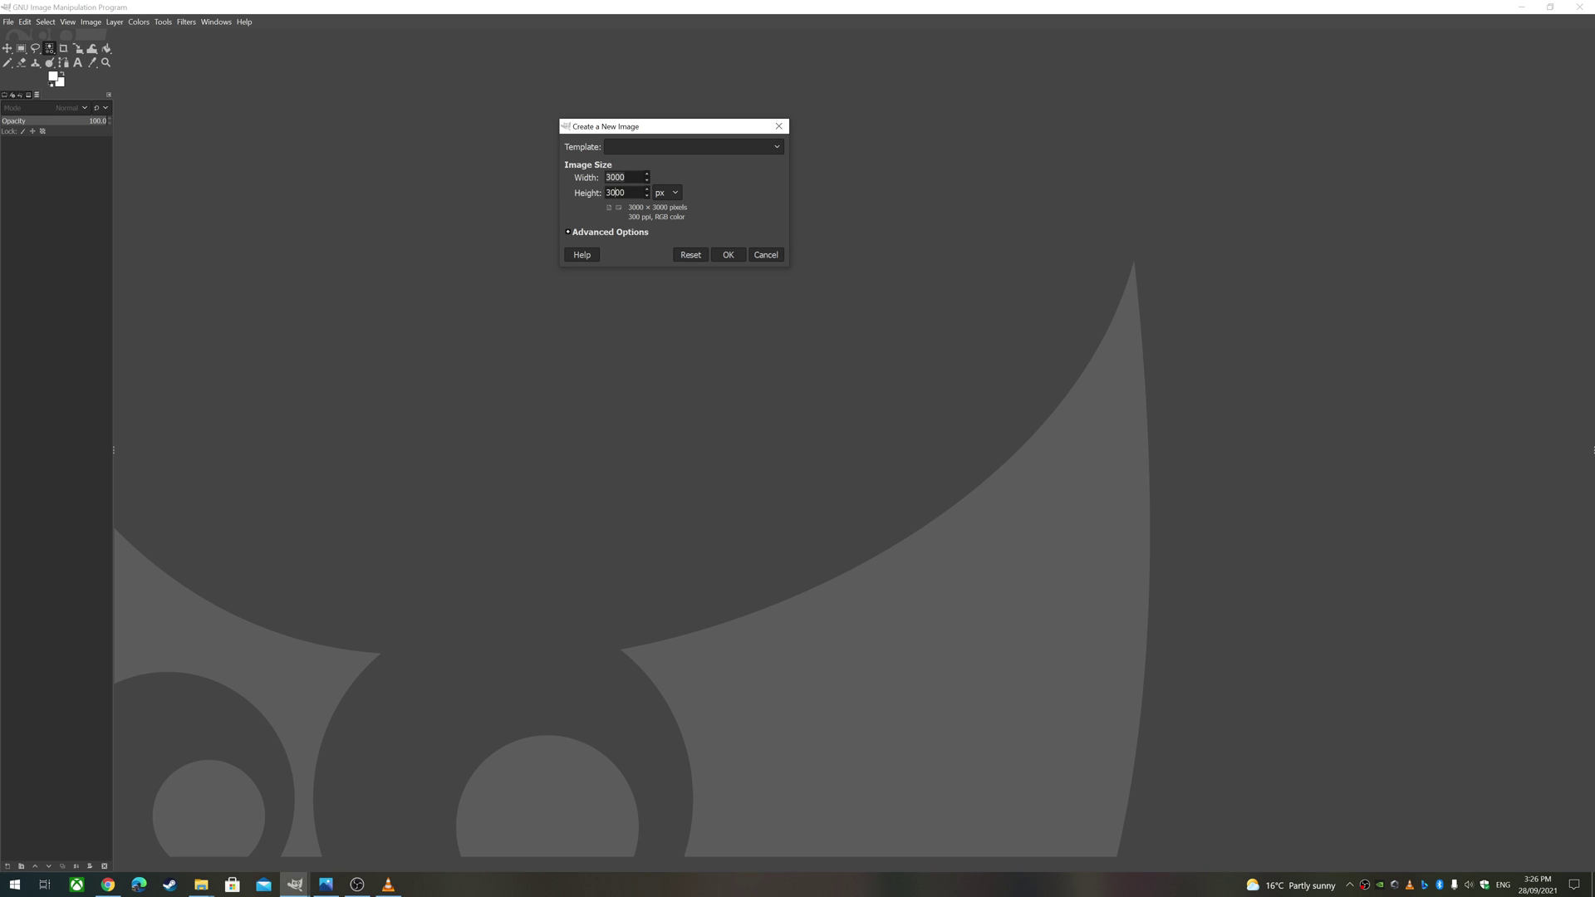
{"action": "left_click", "coordinate": [729, 255]}
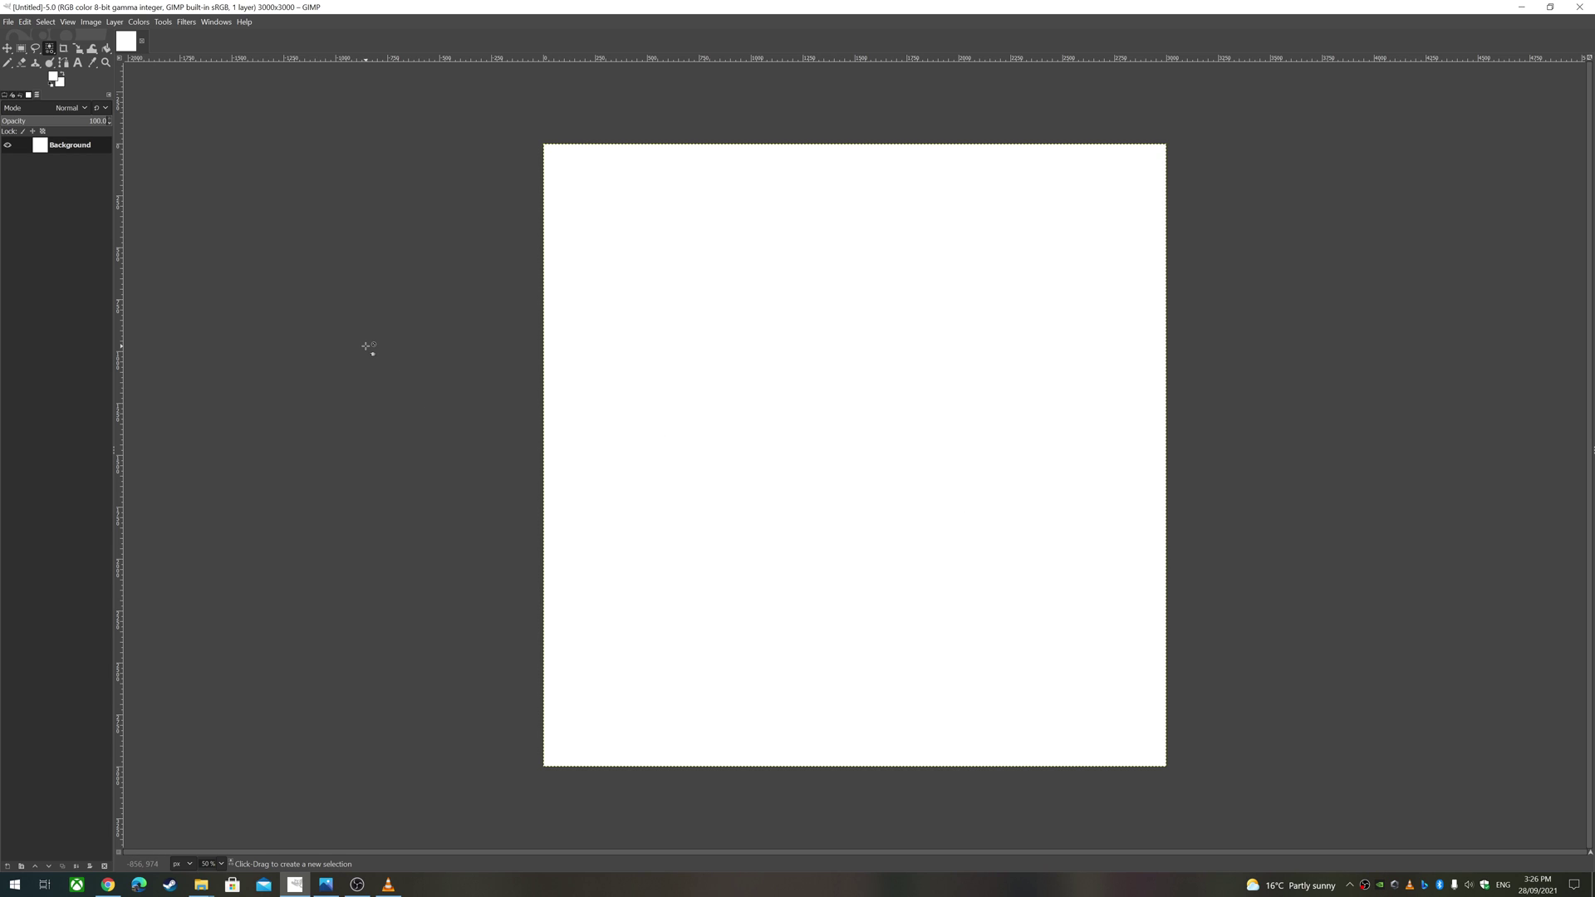
Turn on Show Grid and Snap to Grid in the View menu.
{"action": "left_click", "coordinate": [66, 22]}
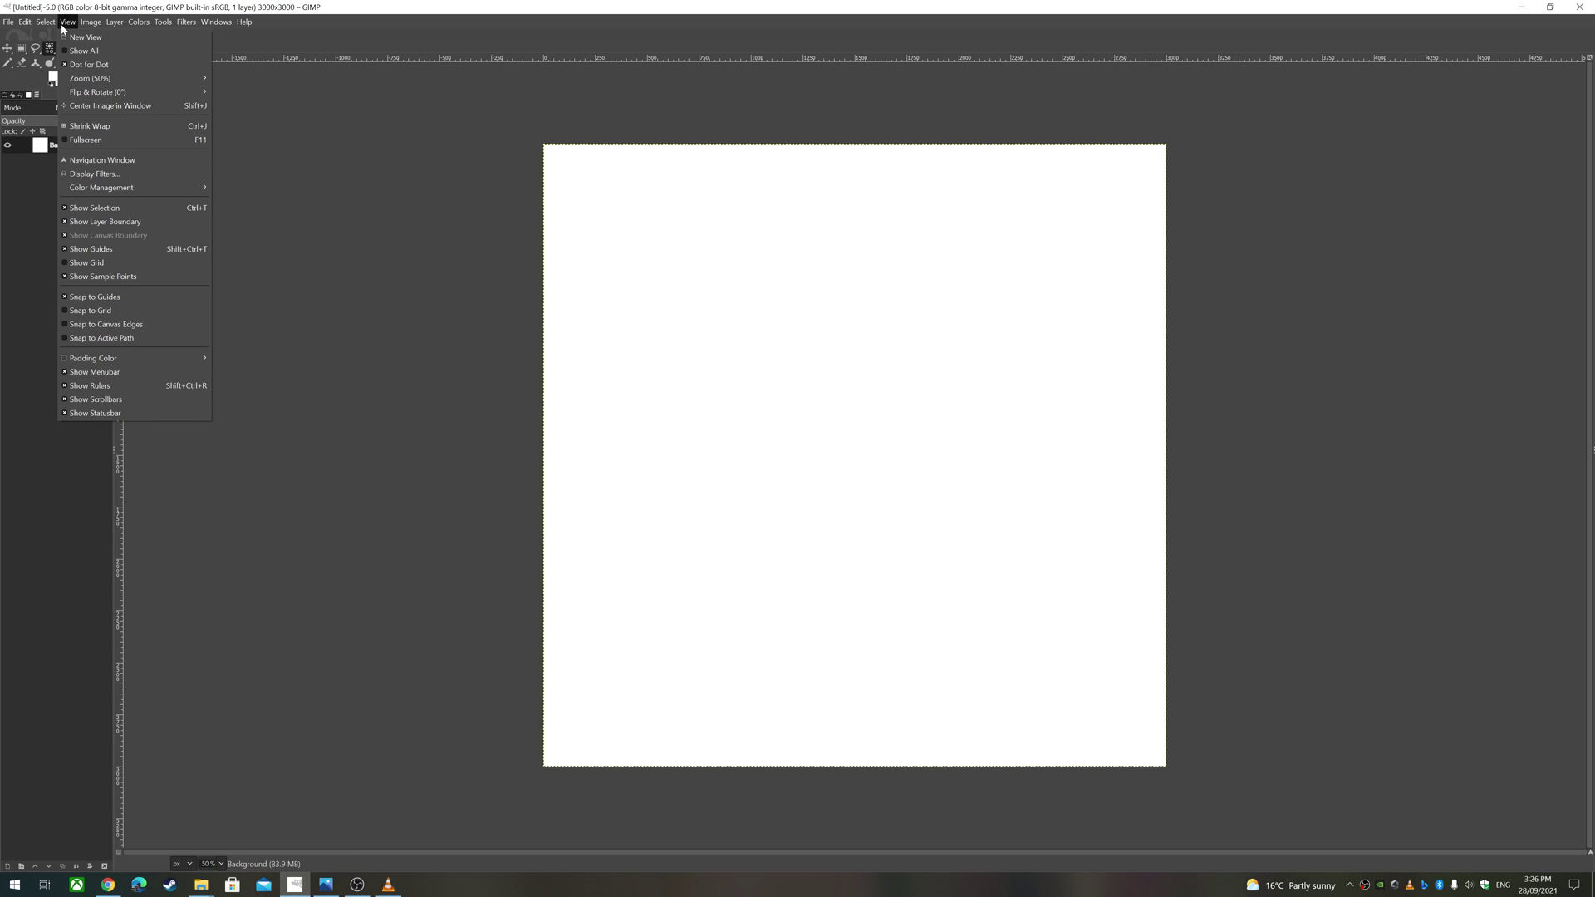
{"action": "left_click", "coordinate": [101, 264]}
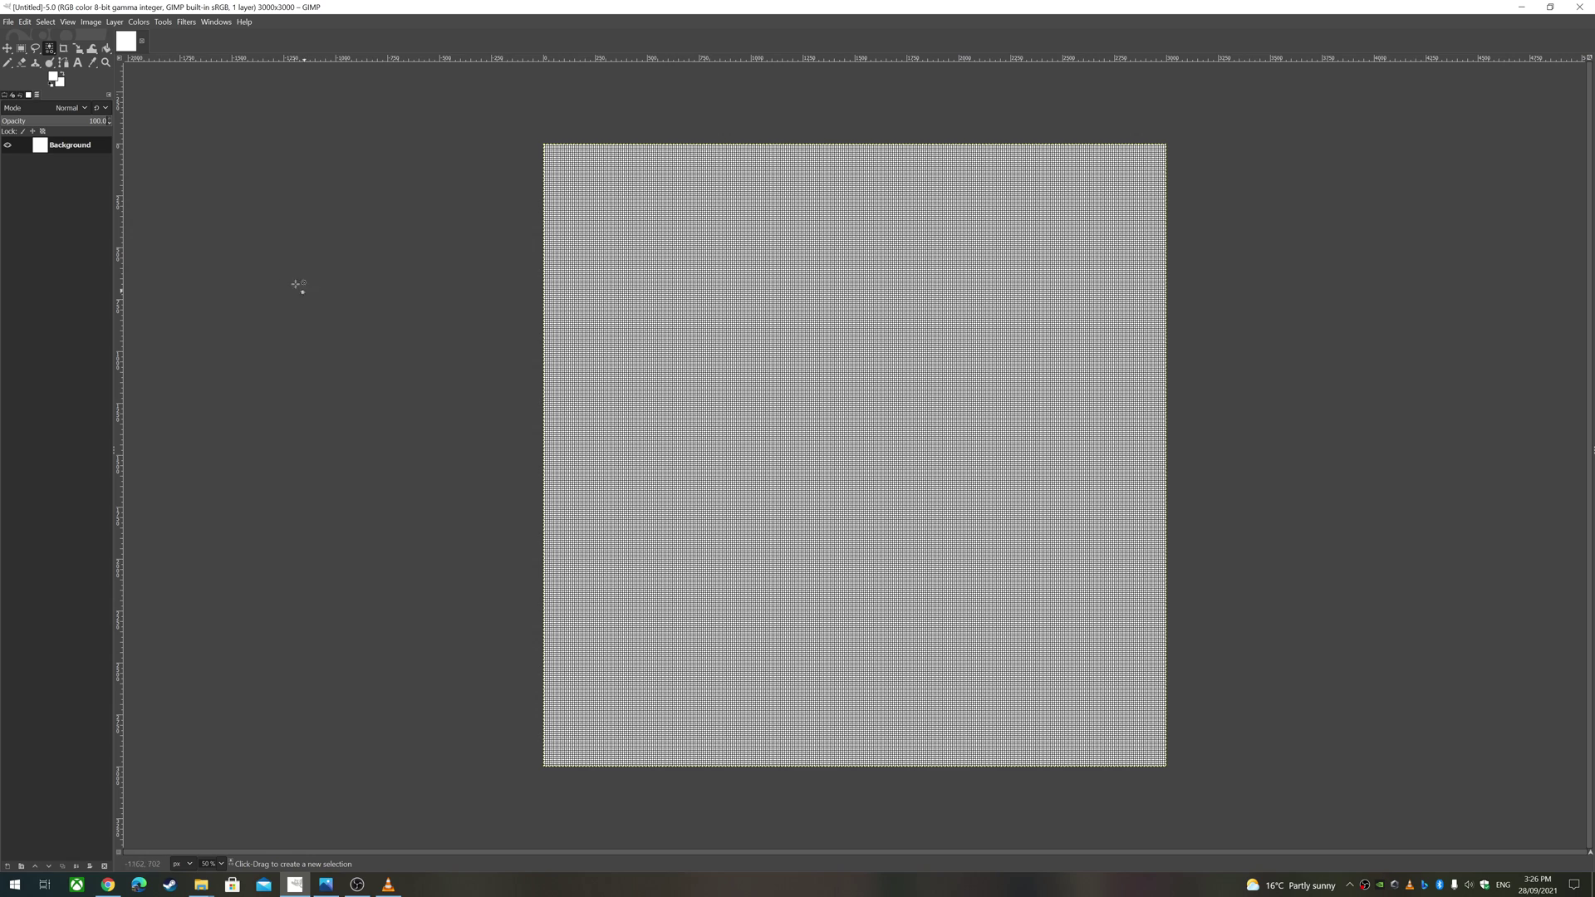
{"action": "left_click", "coordinate": [67, 22]}
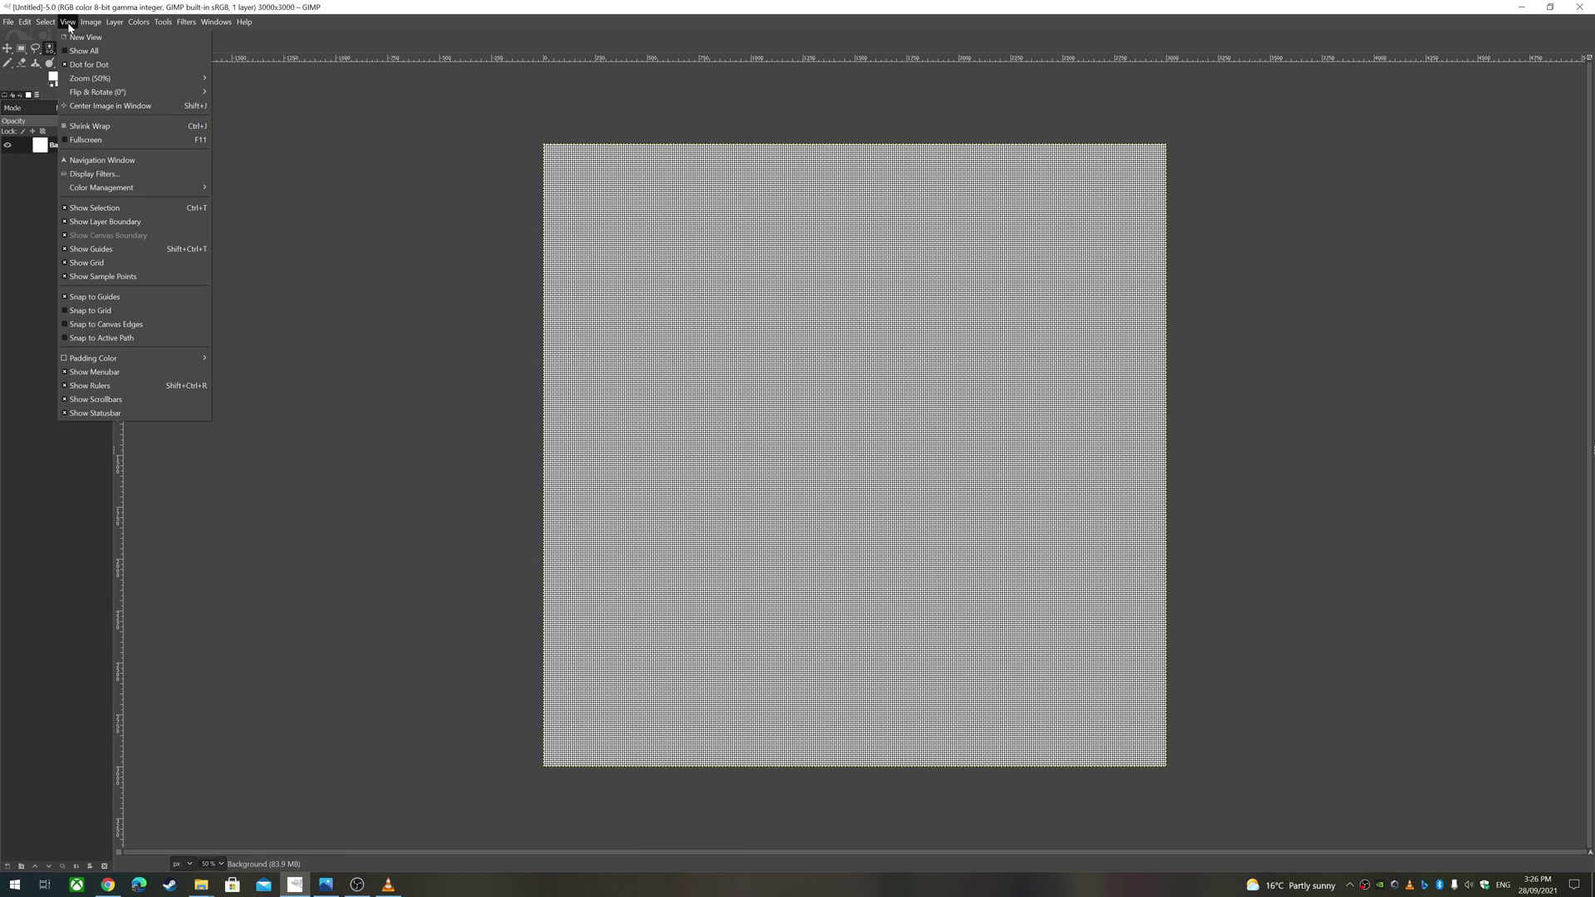
{"action": "left_click", "coordinate": [116, 311]}
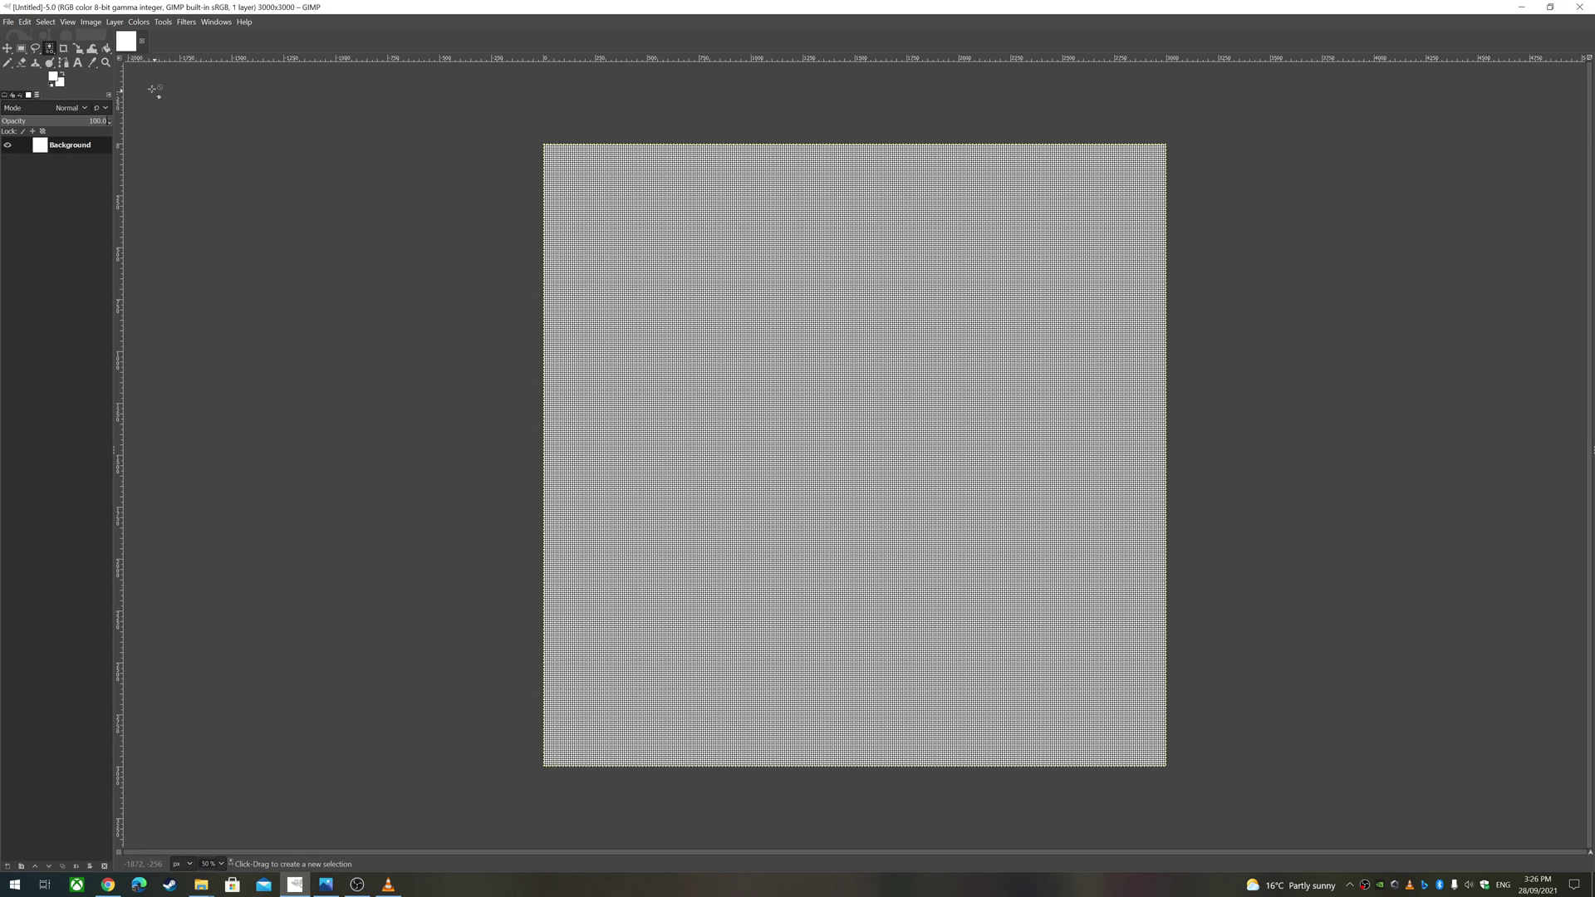
Configure the grid with blue 0746d2 lines and 1000 px spacing.
{"action": "left_click", "coordinate": [90, 22]}
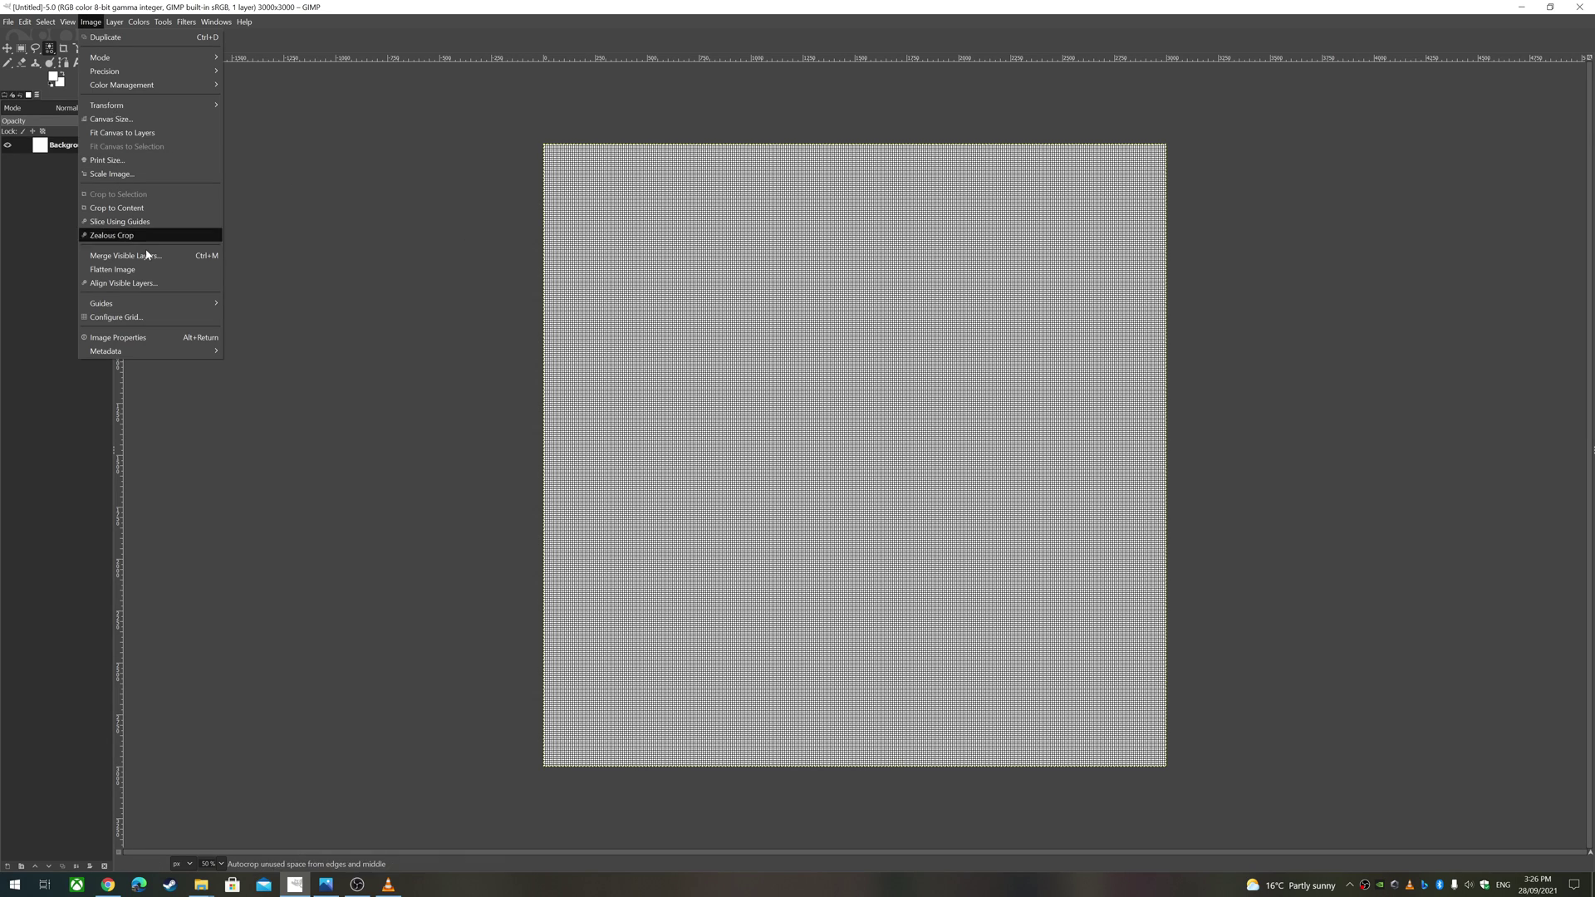
{"action": "left_click", "coordinate": [146, 316]}
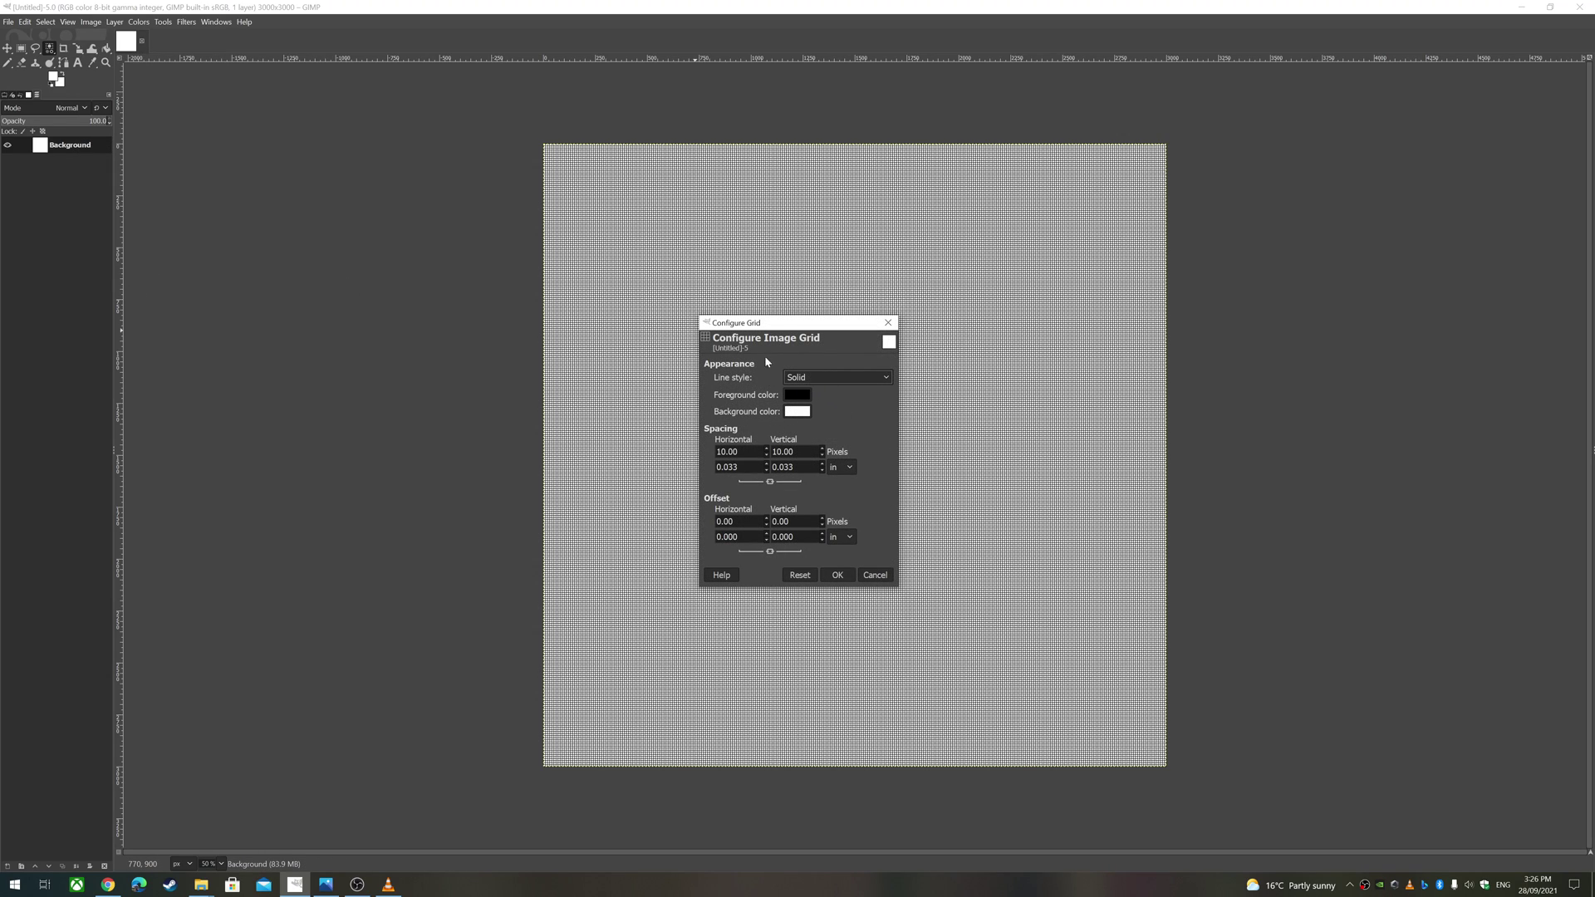
{"action": "left_click_drag", "start_coordinate": [783, 326], "coordinate": [738, 327]}
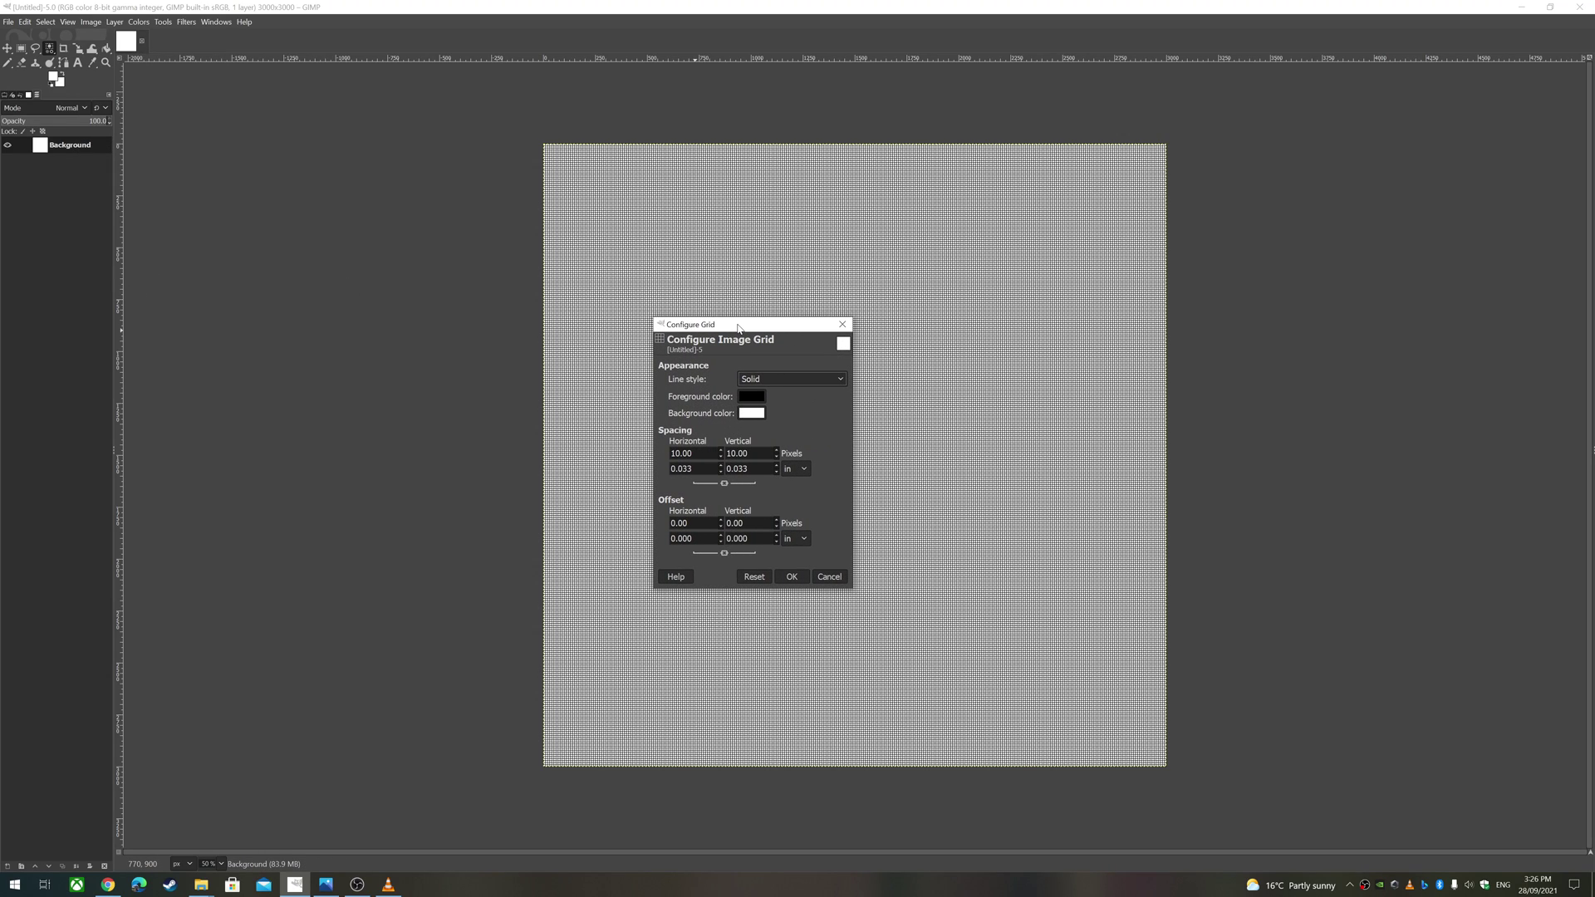
{"action": "left_click", "coordinate": [747, 398]}
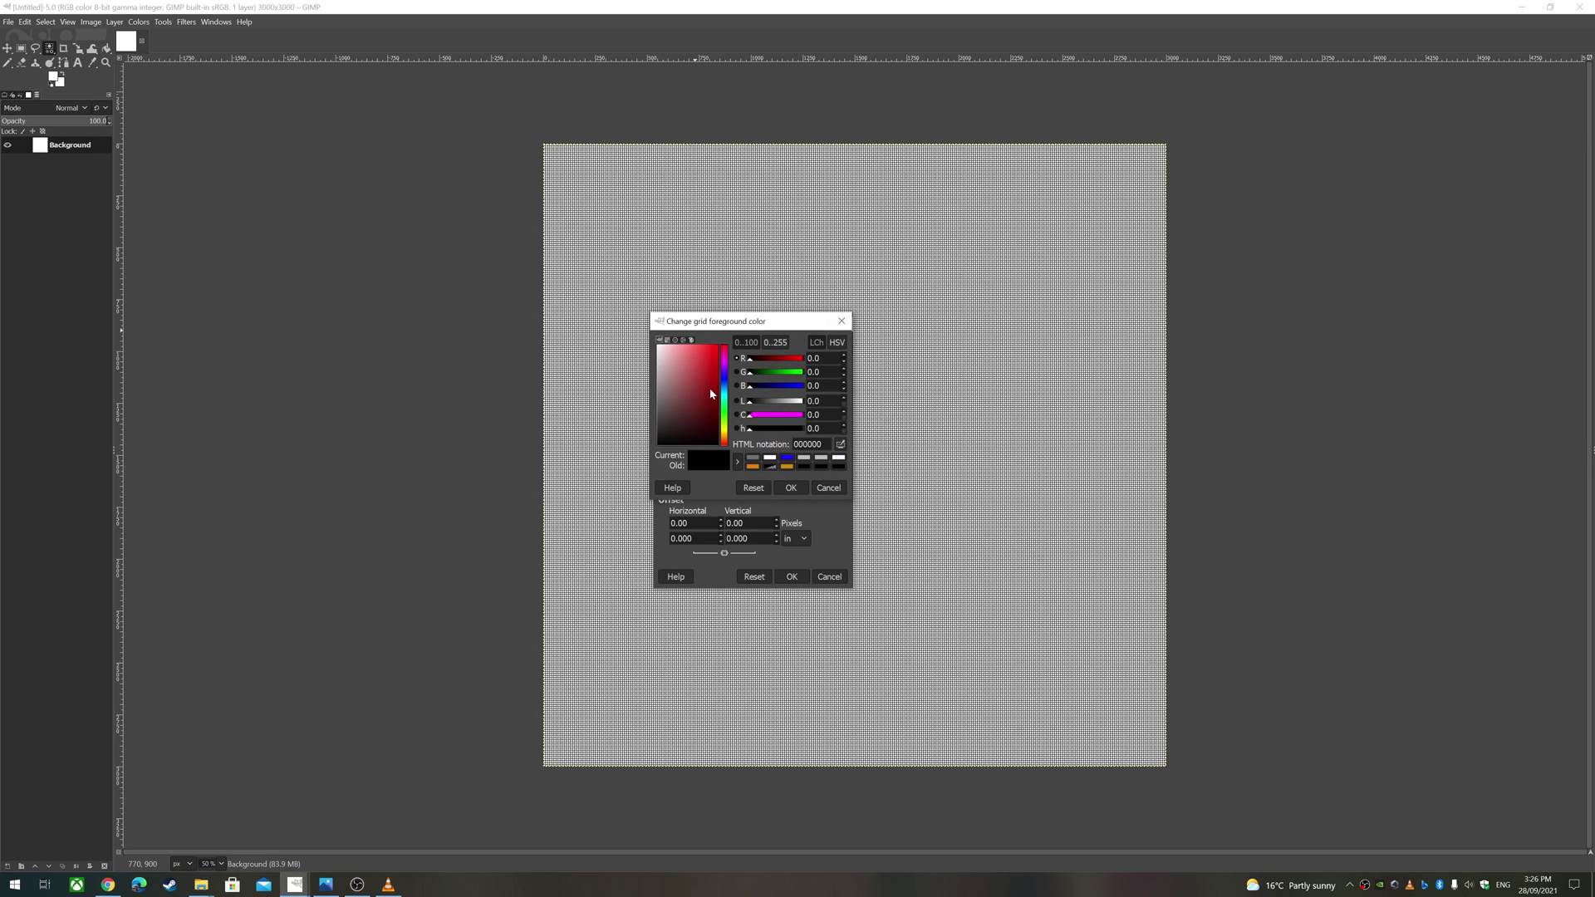
{"action": "left_click", "coordinate": [724, 387]}
{"action": "left_click", "coordinate": [718, 366]}
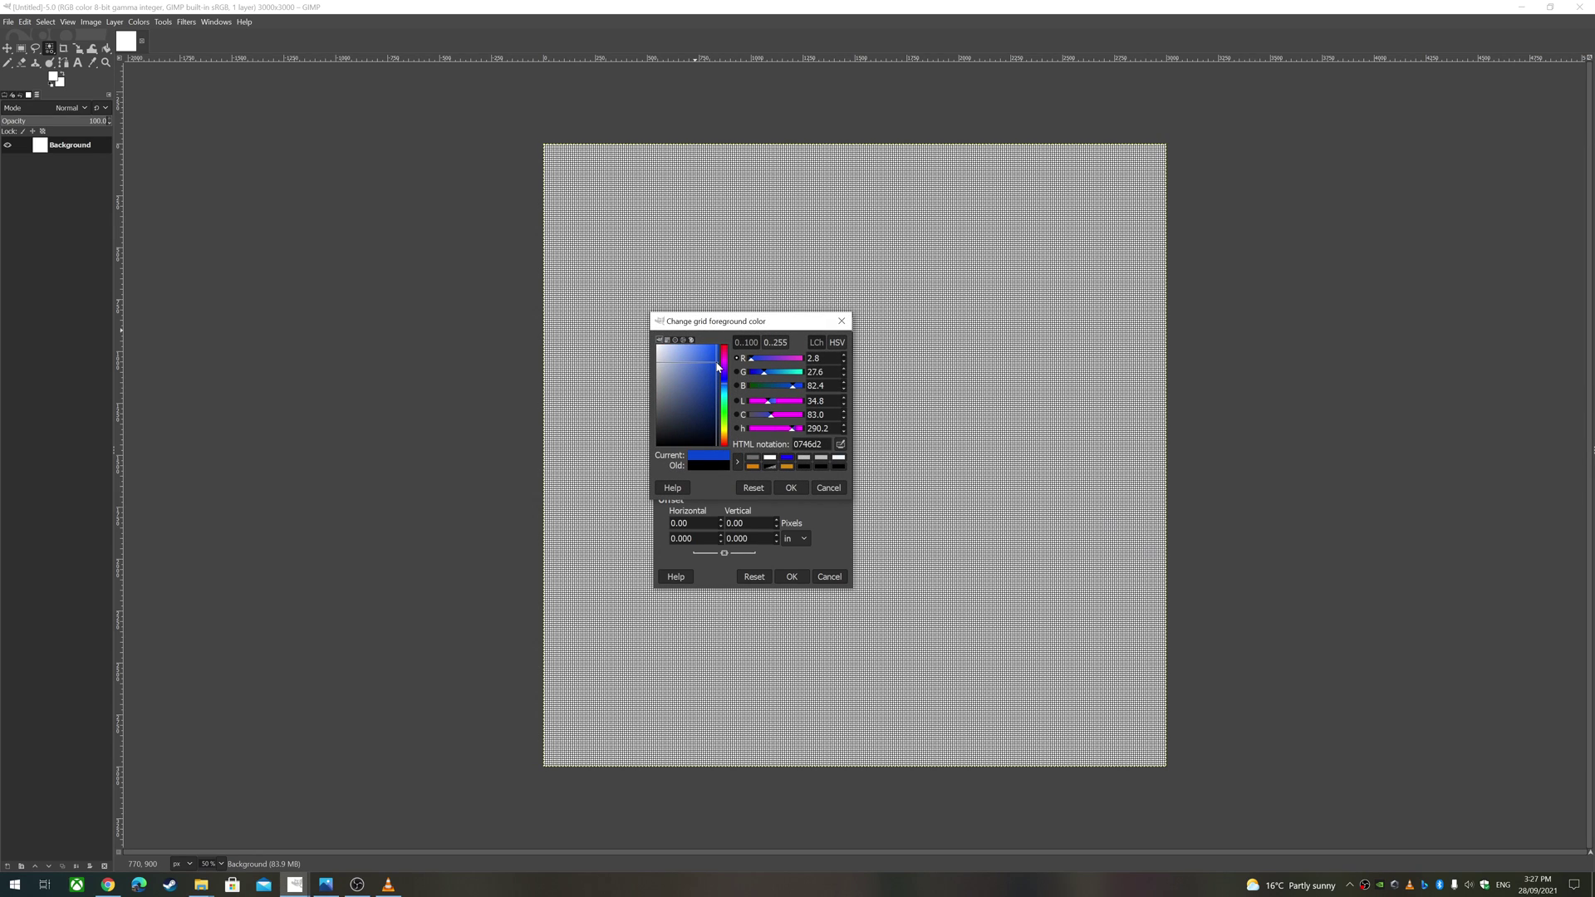
{"action": "left_click", "coordinate": [793, 487]}
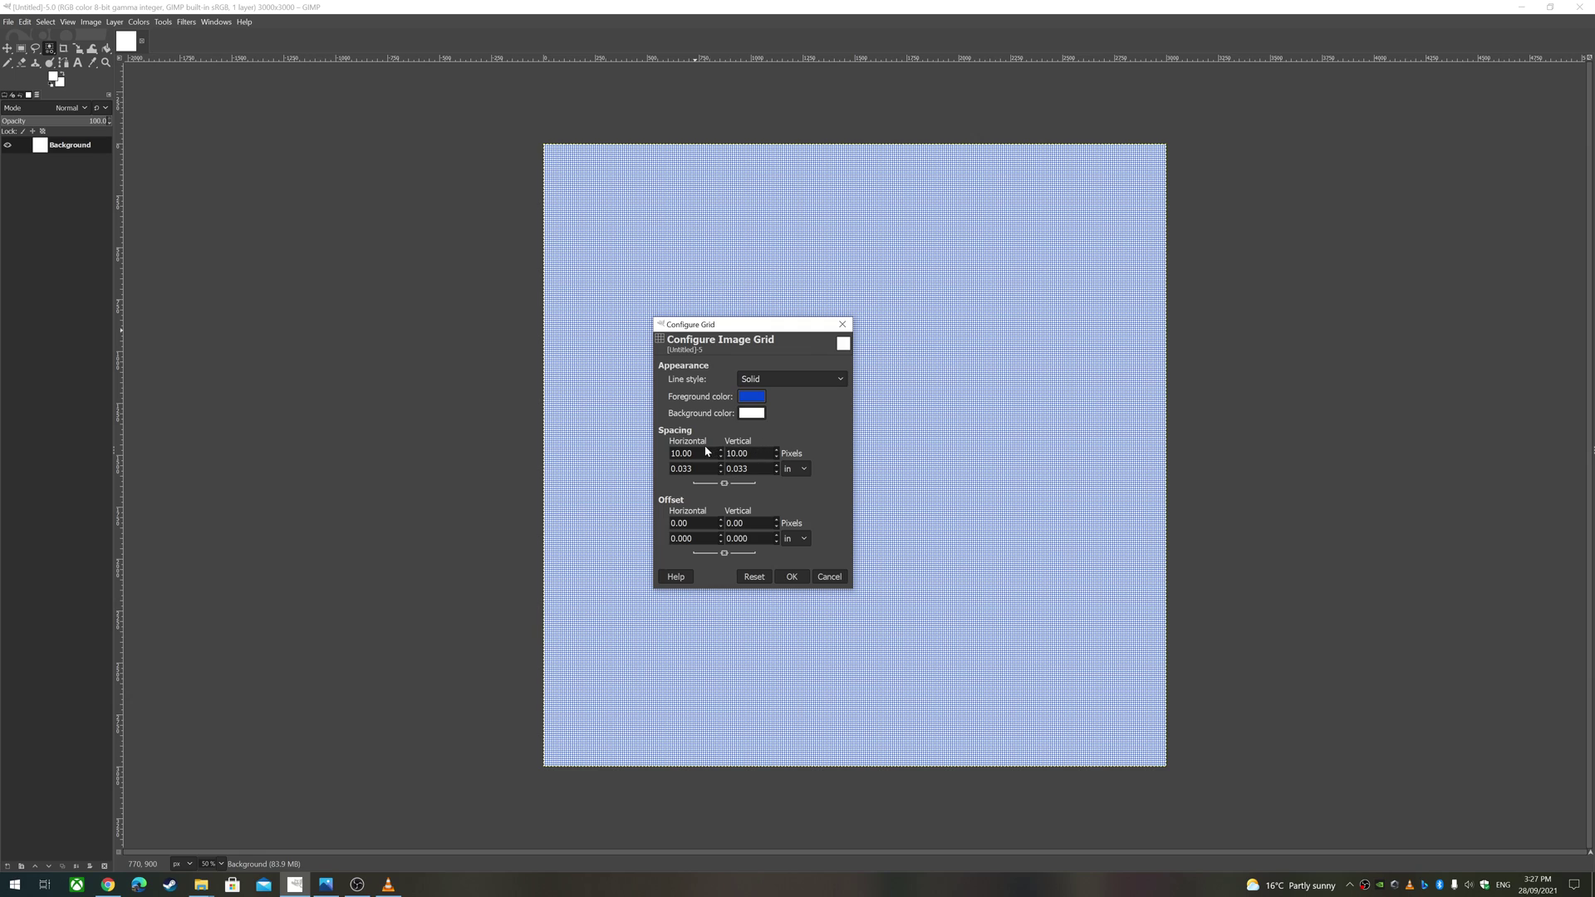
{"action": "left_click_drag", "start_coordinate": [694, 453], "coordinate": [671, 454]}
{"action": "type", "text": "1000"}
{"action": "key", "text": "Tab"}
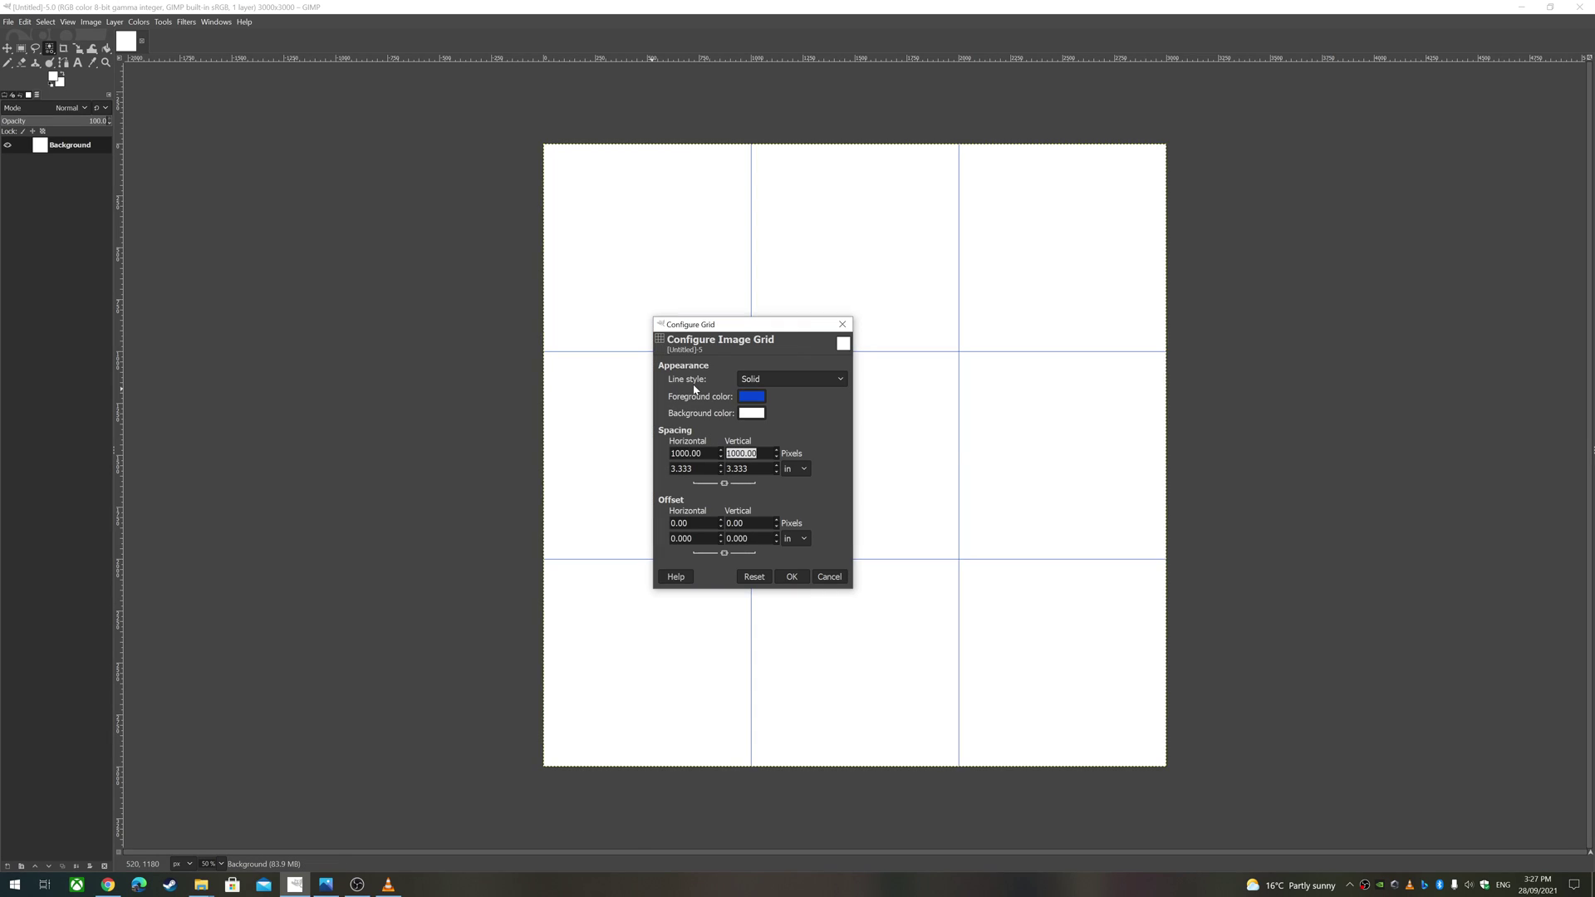
{"action": "left_click", "coordinate": [792, 577]}
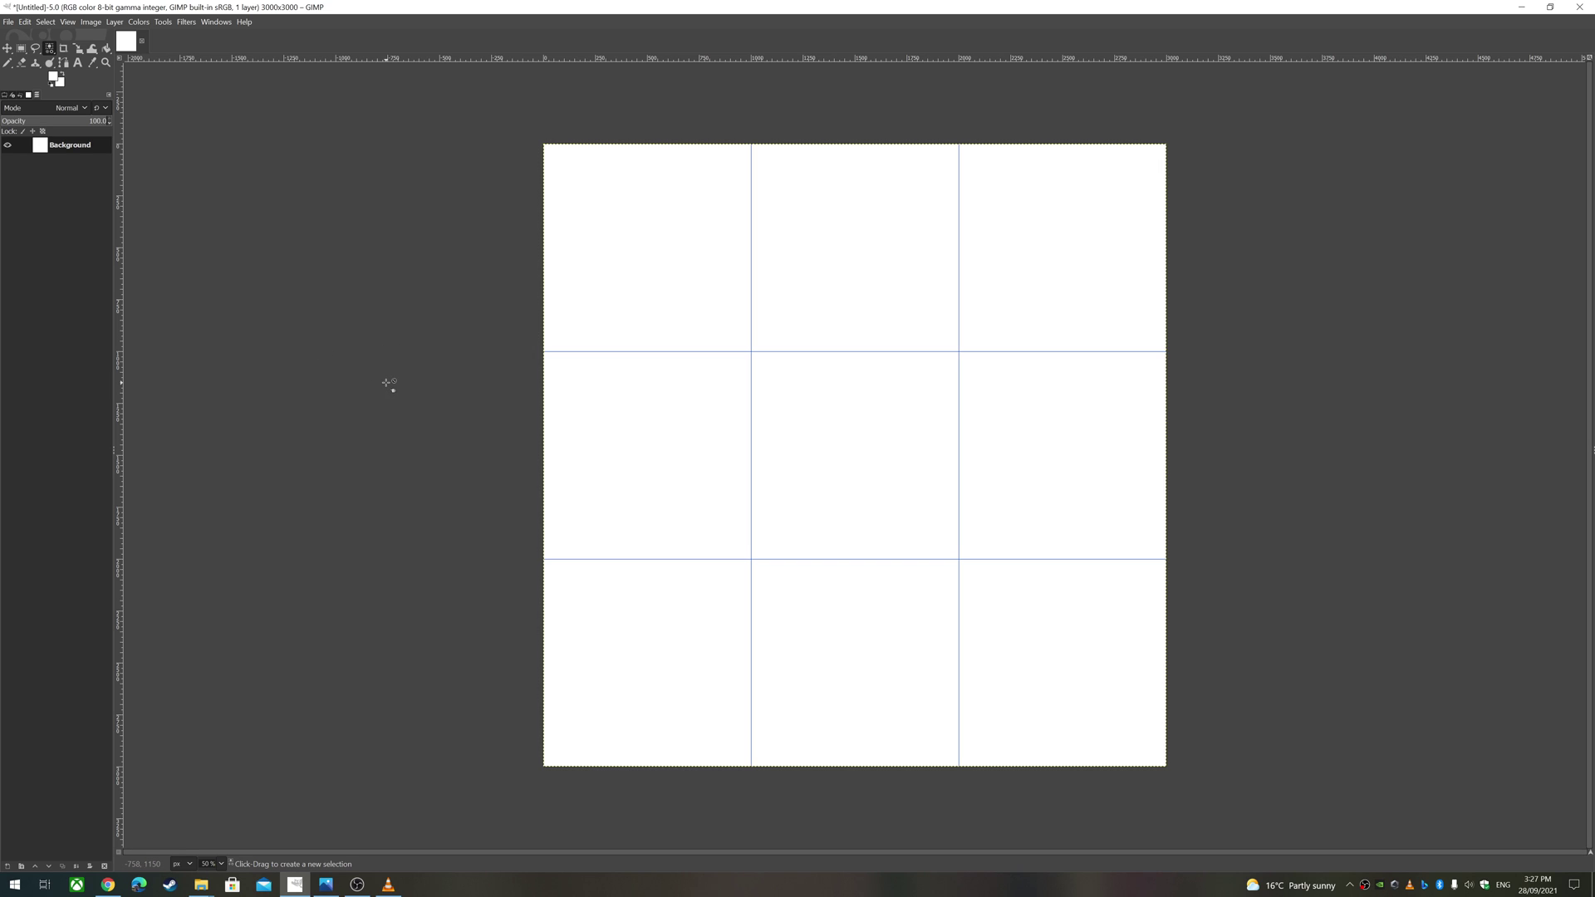
Add a transparent-filled layer named 'Square' above Background.
{"action": "right_click", "coordinate": [46, 193]}
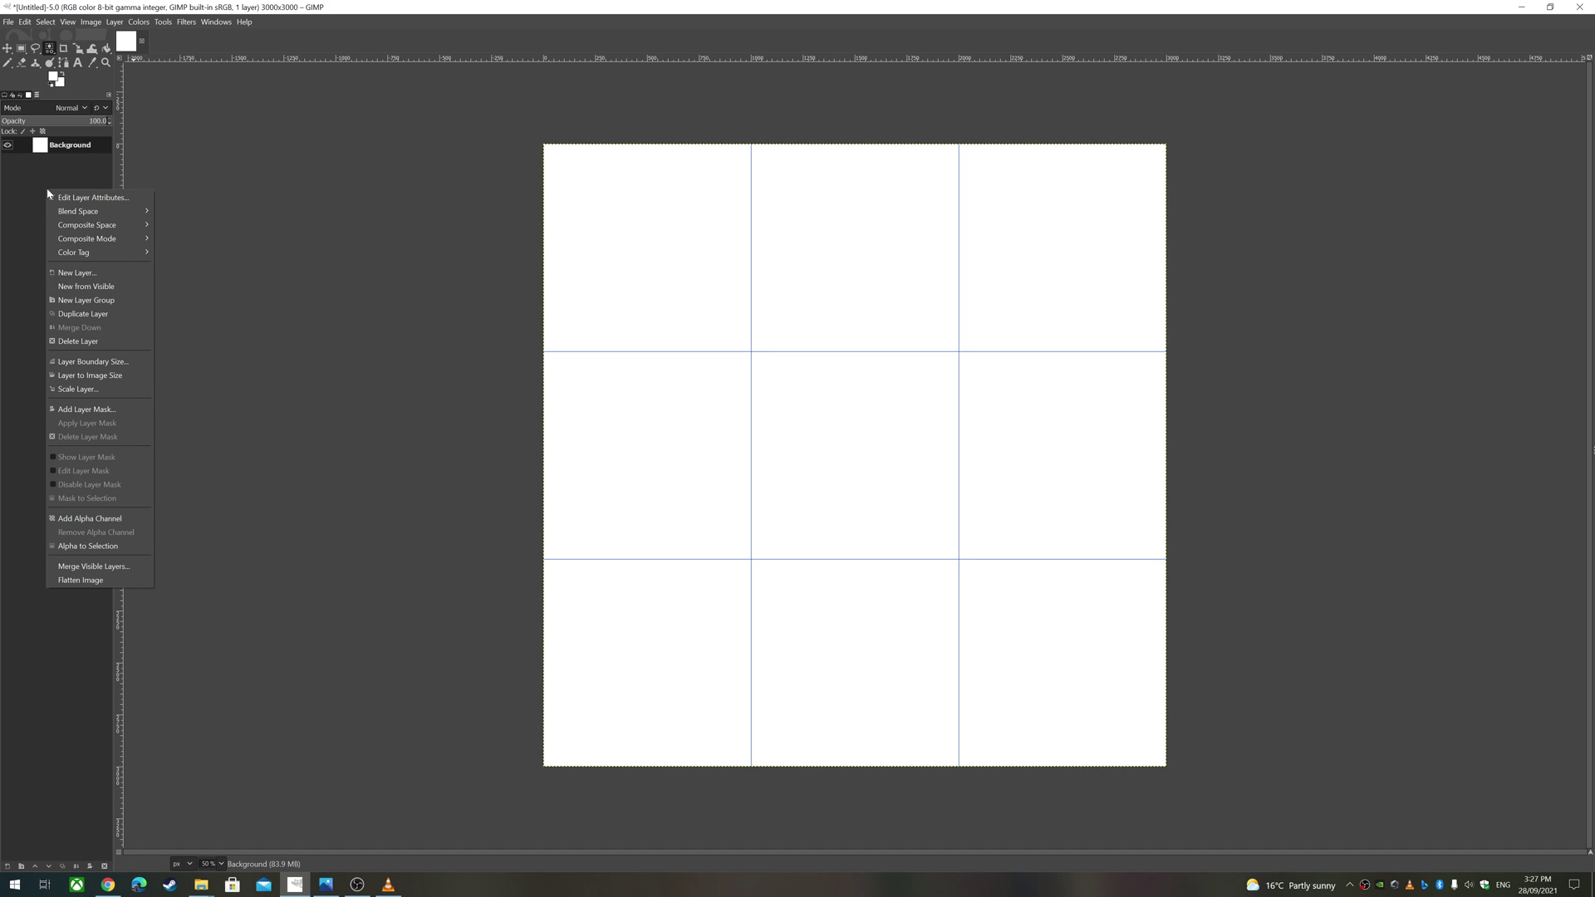
{"action": "left_click", "coordinate": [91, 275]}
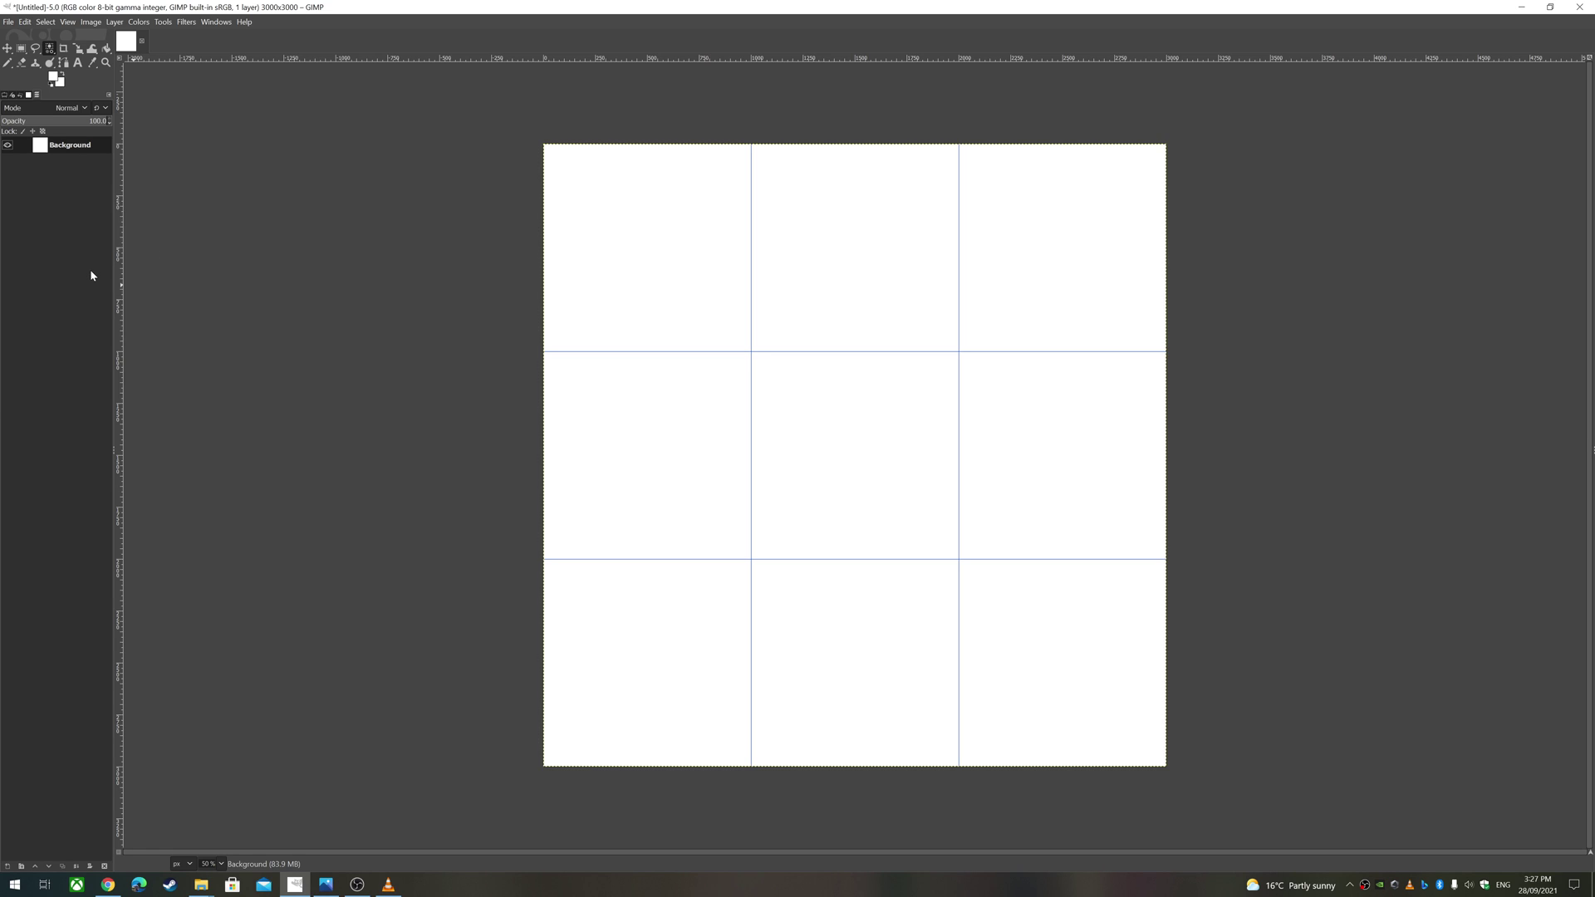
{"action": "left_click", "coordinate": [105, 199]}
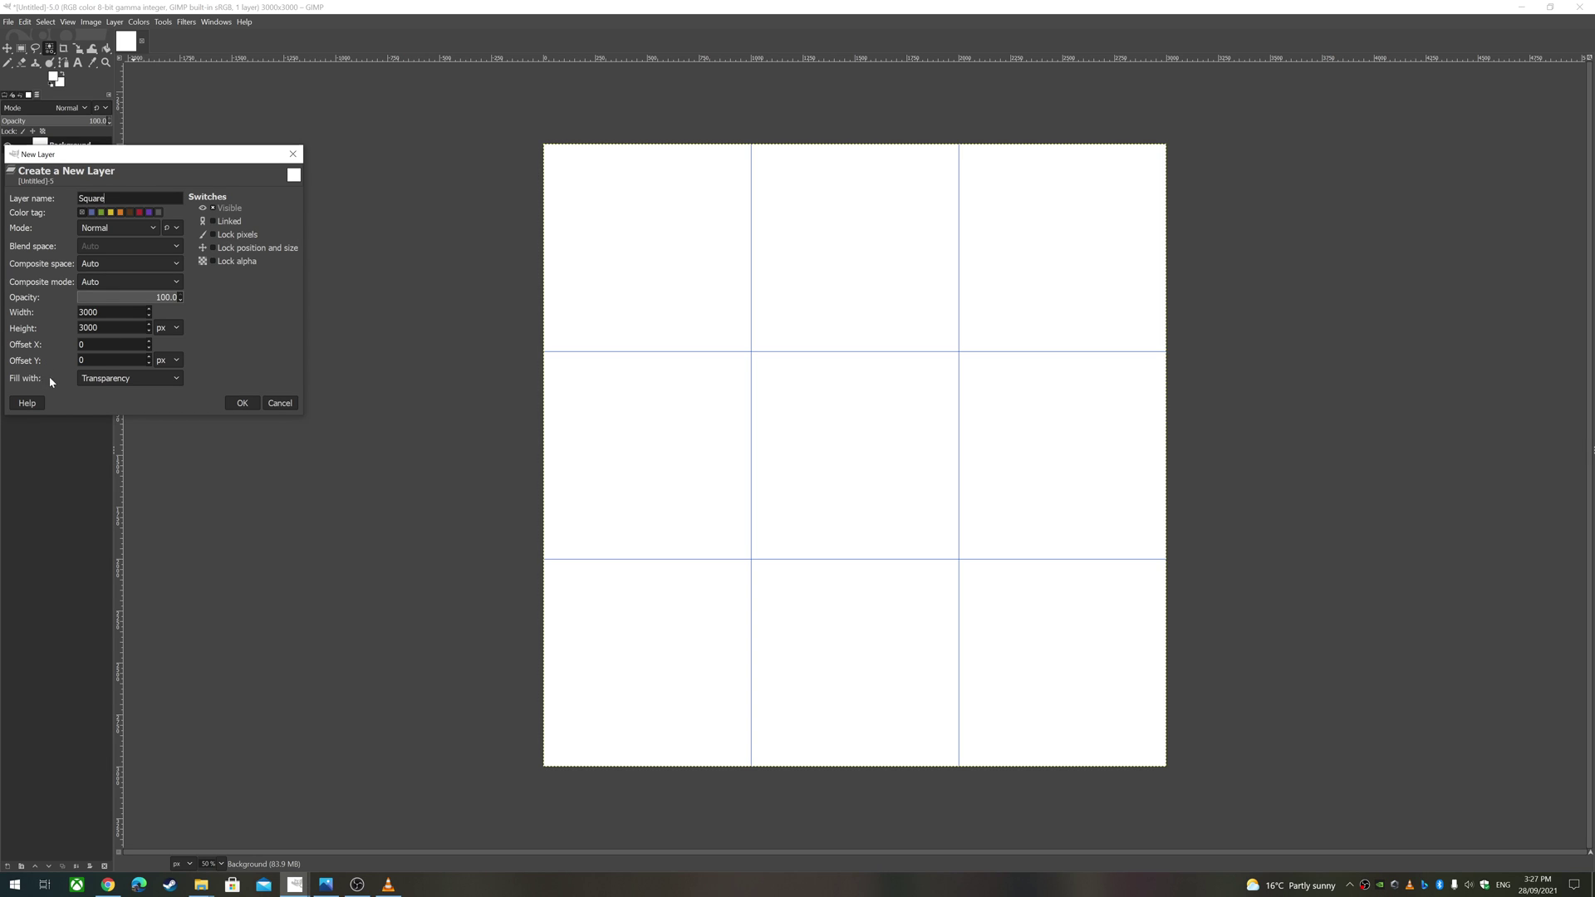
{"action": "left_click", "coordinate": [242, 405]}
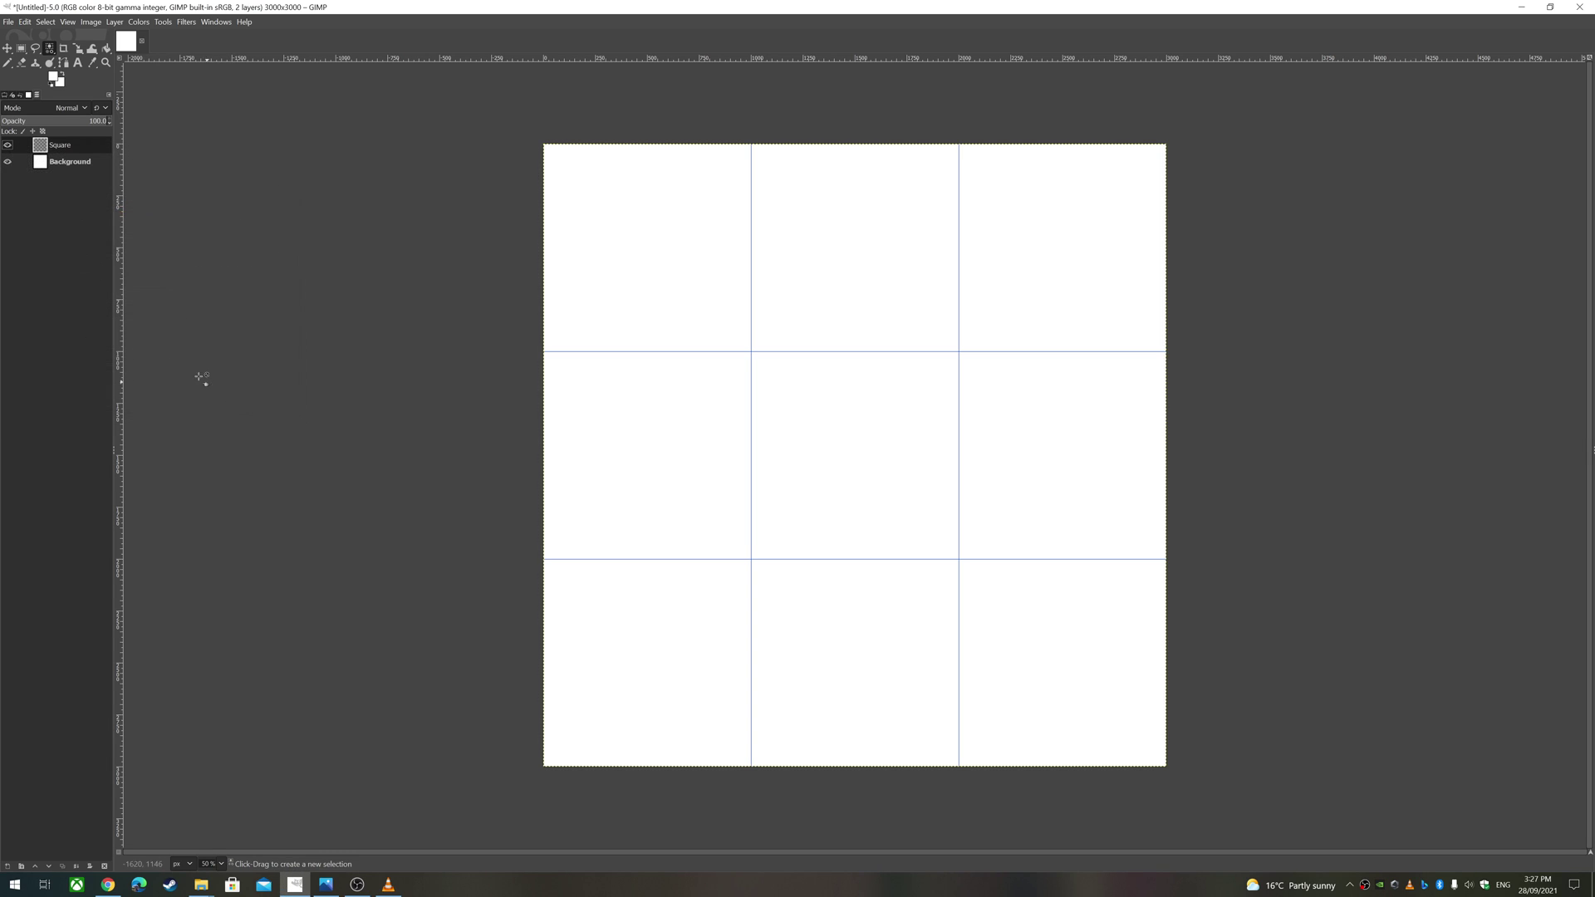
Select the top-left 1000 × 1000 grid cell and hide the Background layer.
{"action": "left_click", "coordinate": [22, 50]}
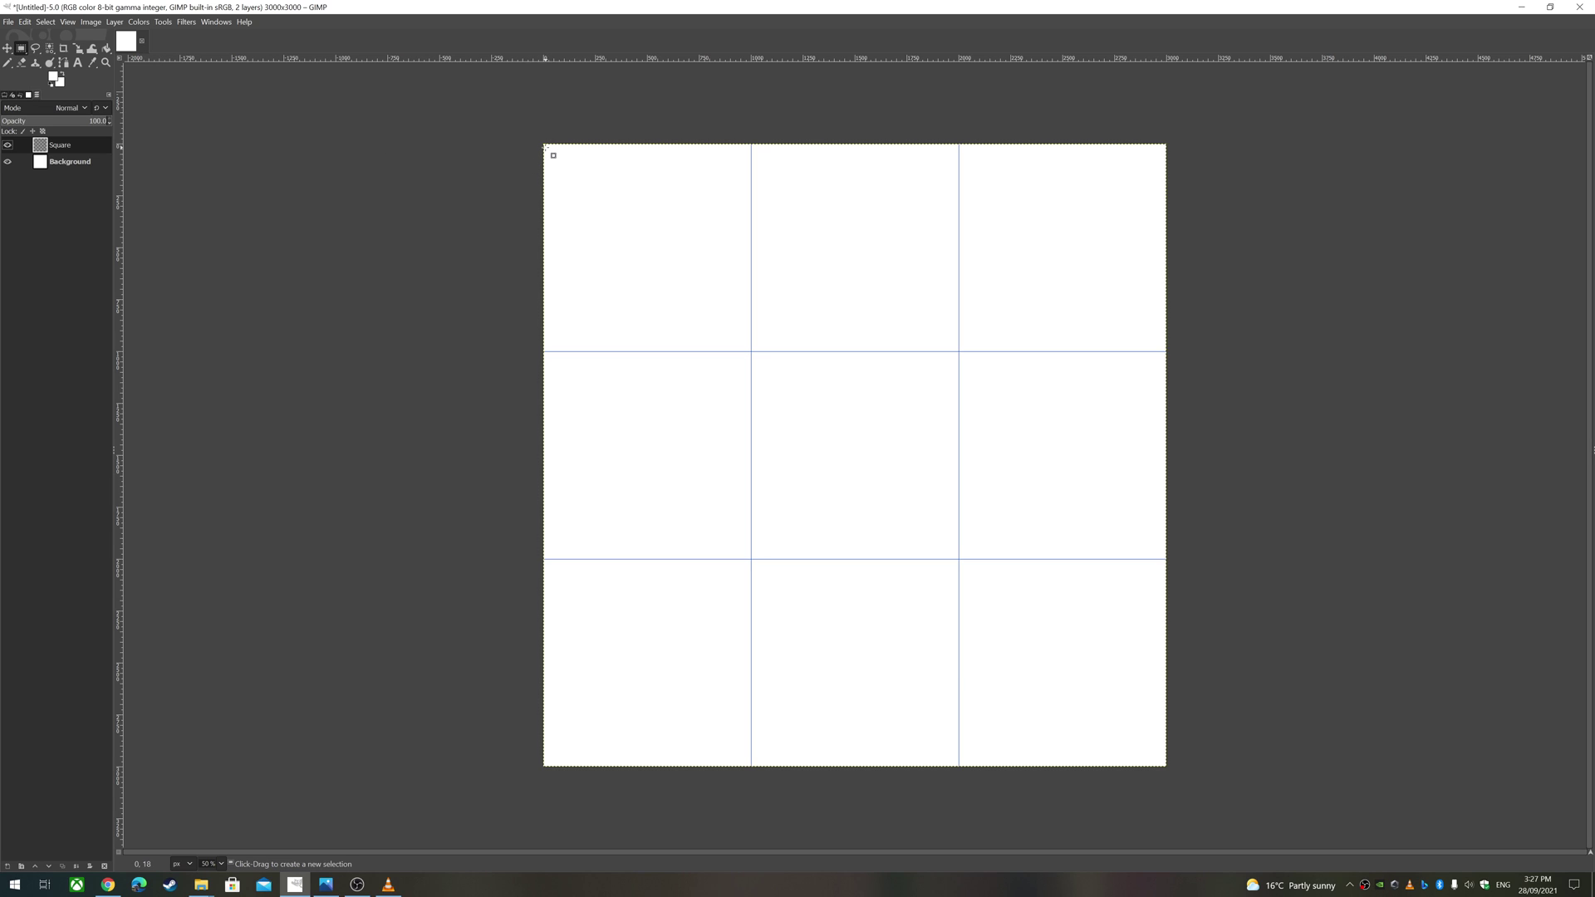
{"action": "left_click_drag", "start_coordinate": [546, 148], "coordinate": [751, 349]}
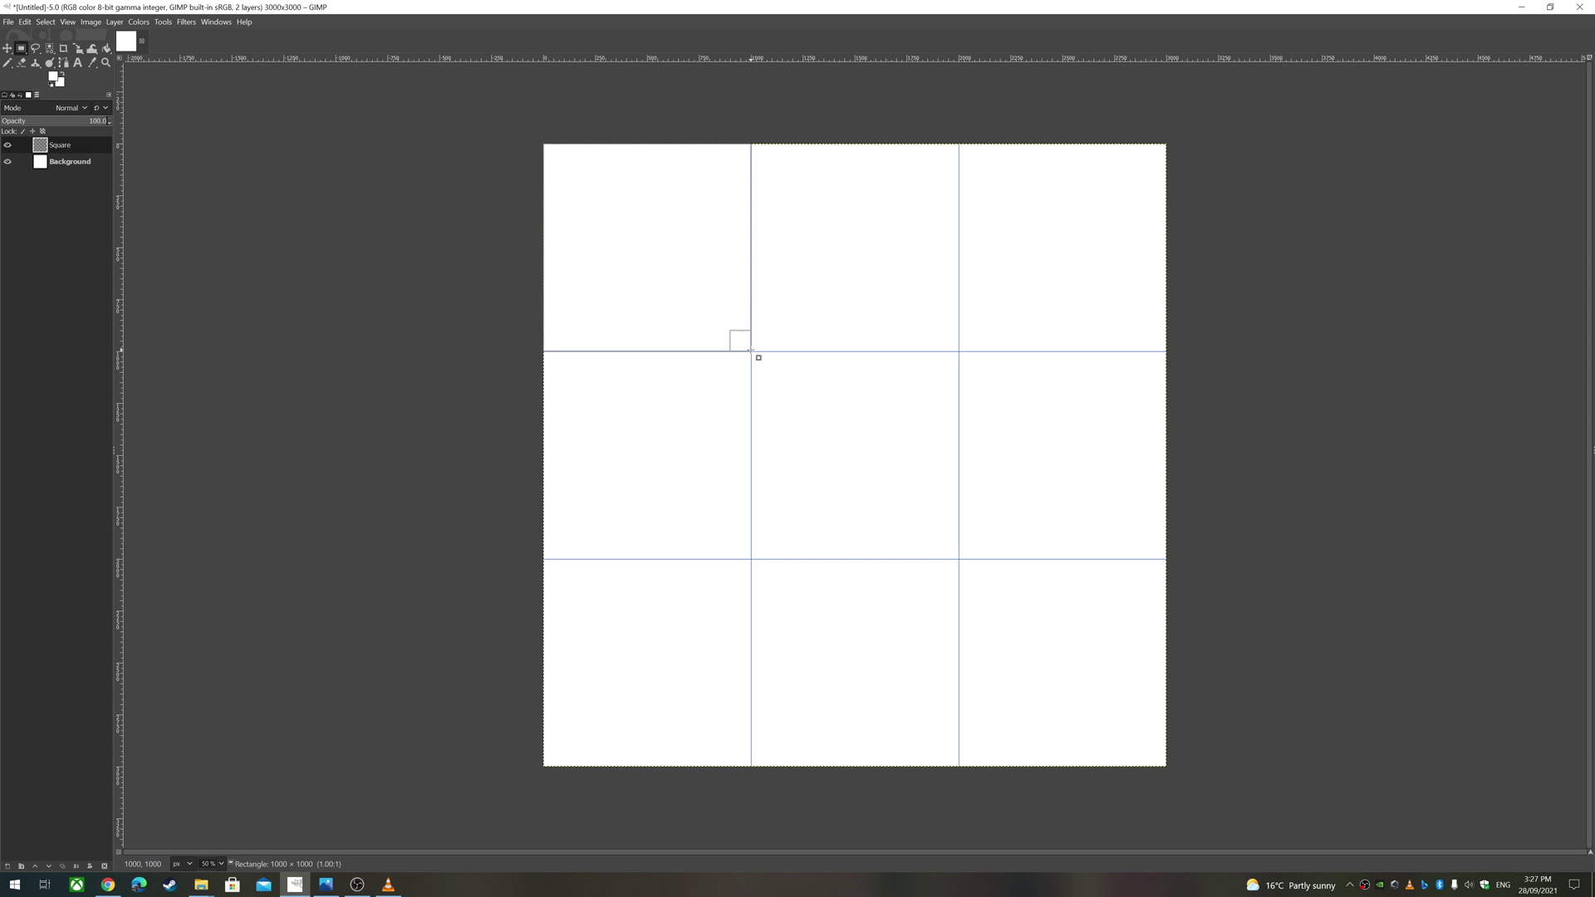
{"action": "left_click_drag", "start_coordinate": [750, 350], "coordinate": [751, 347]}
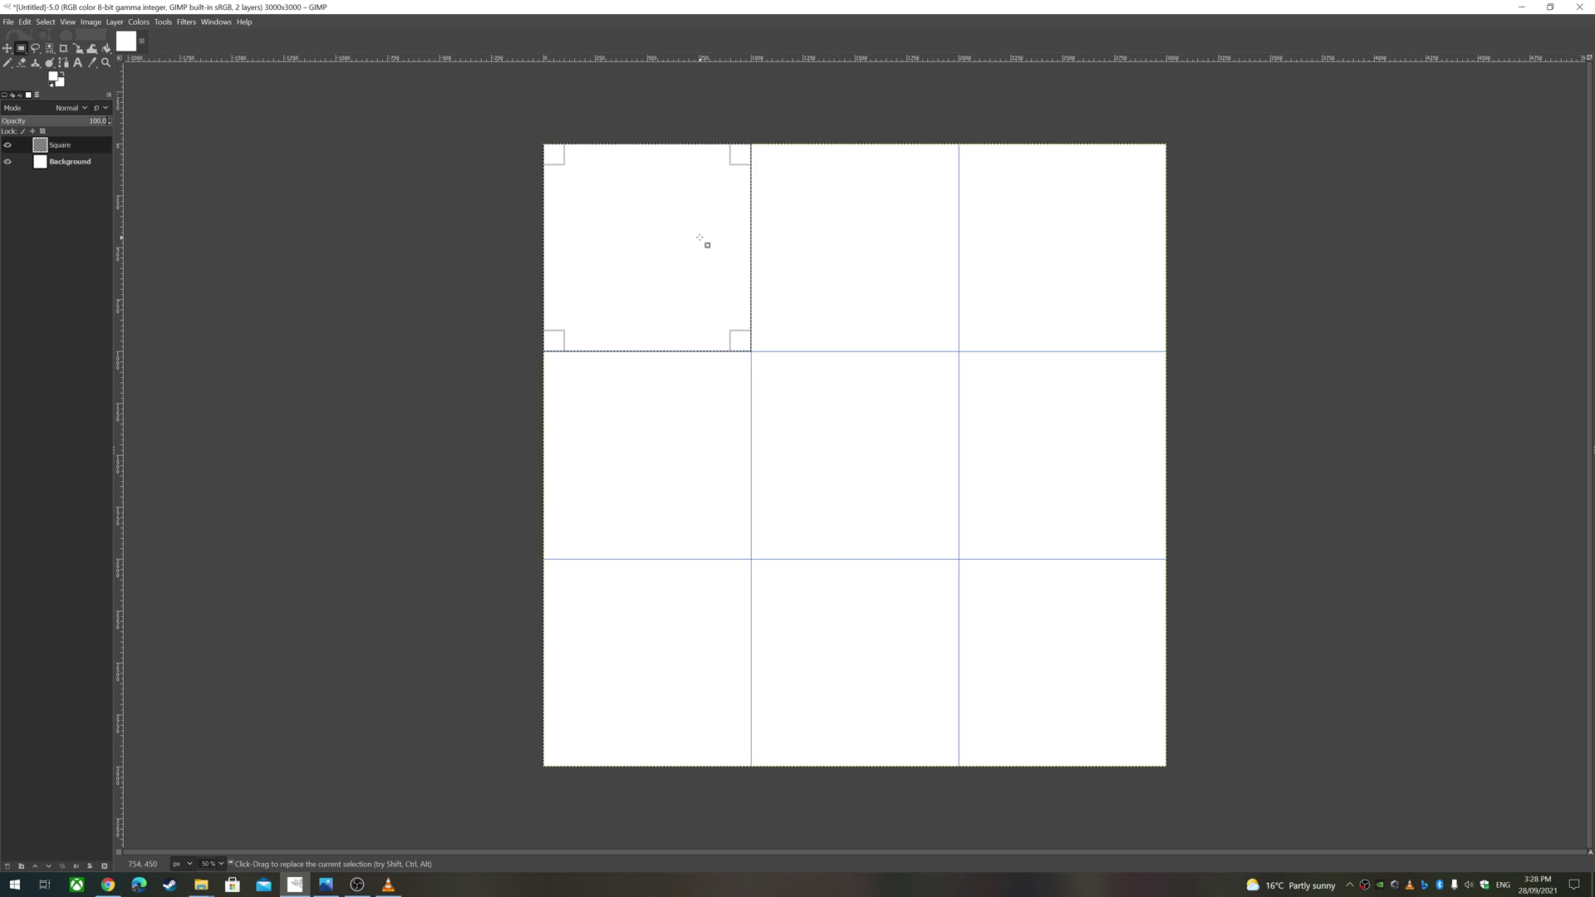
{"action": "left_click", "coordinate": [7, 161]}
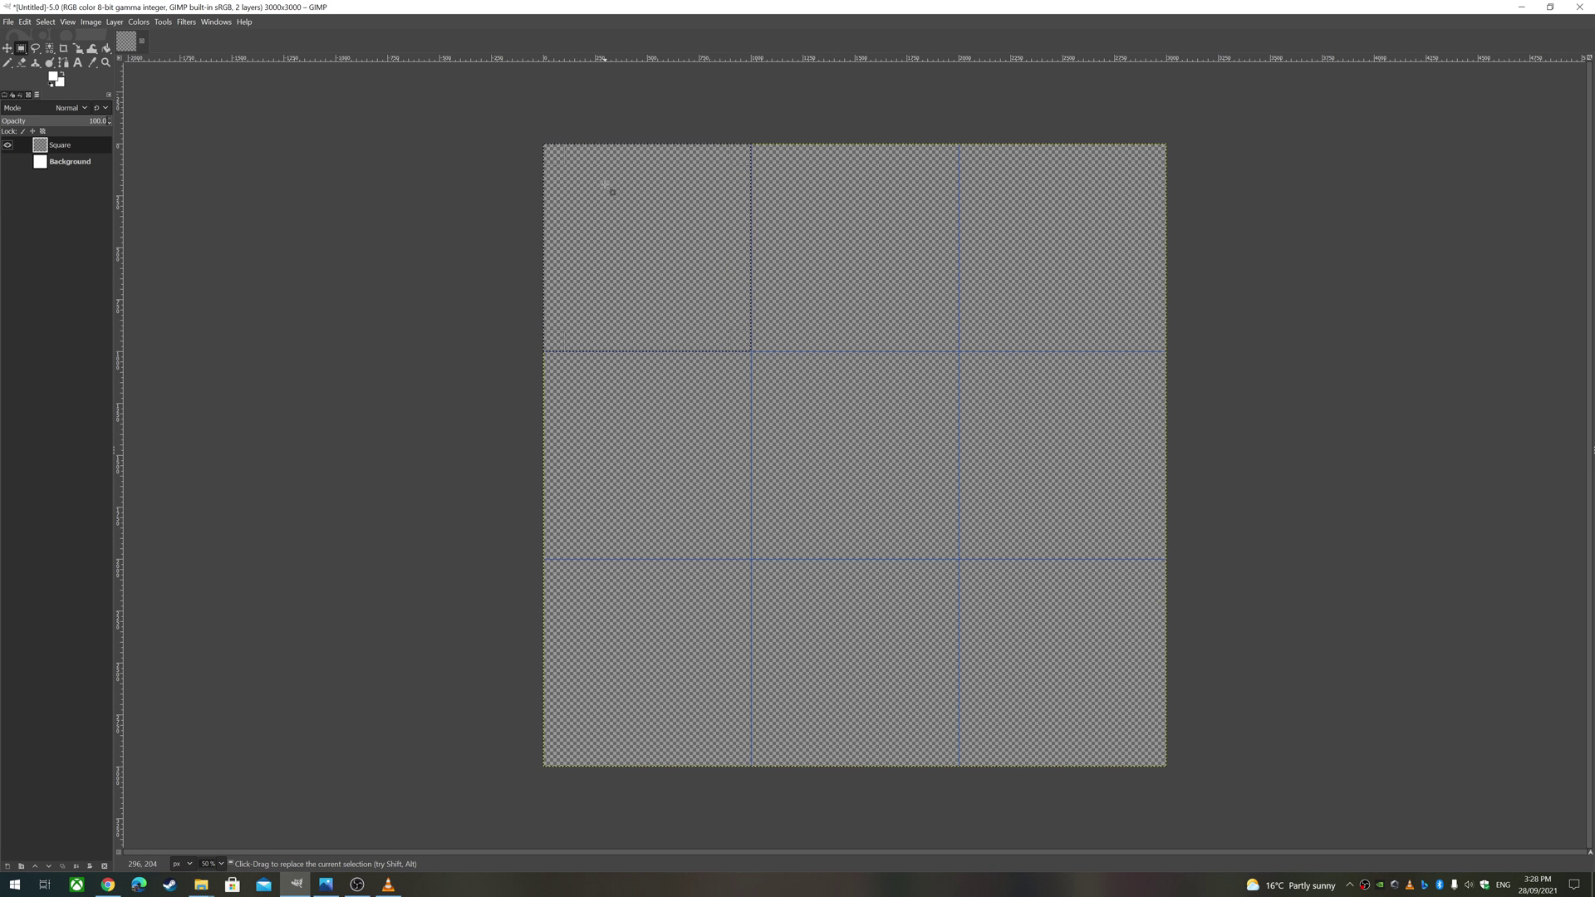
{"action": "scroll", "coordinate": [612, 176], "scroll_direction": "up", "scroll_amount": 1}
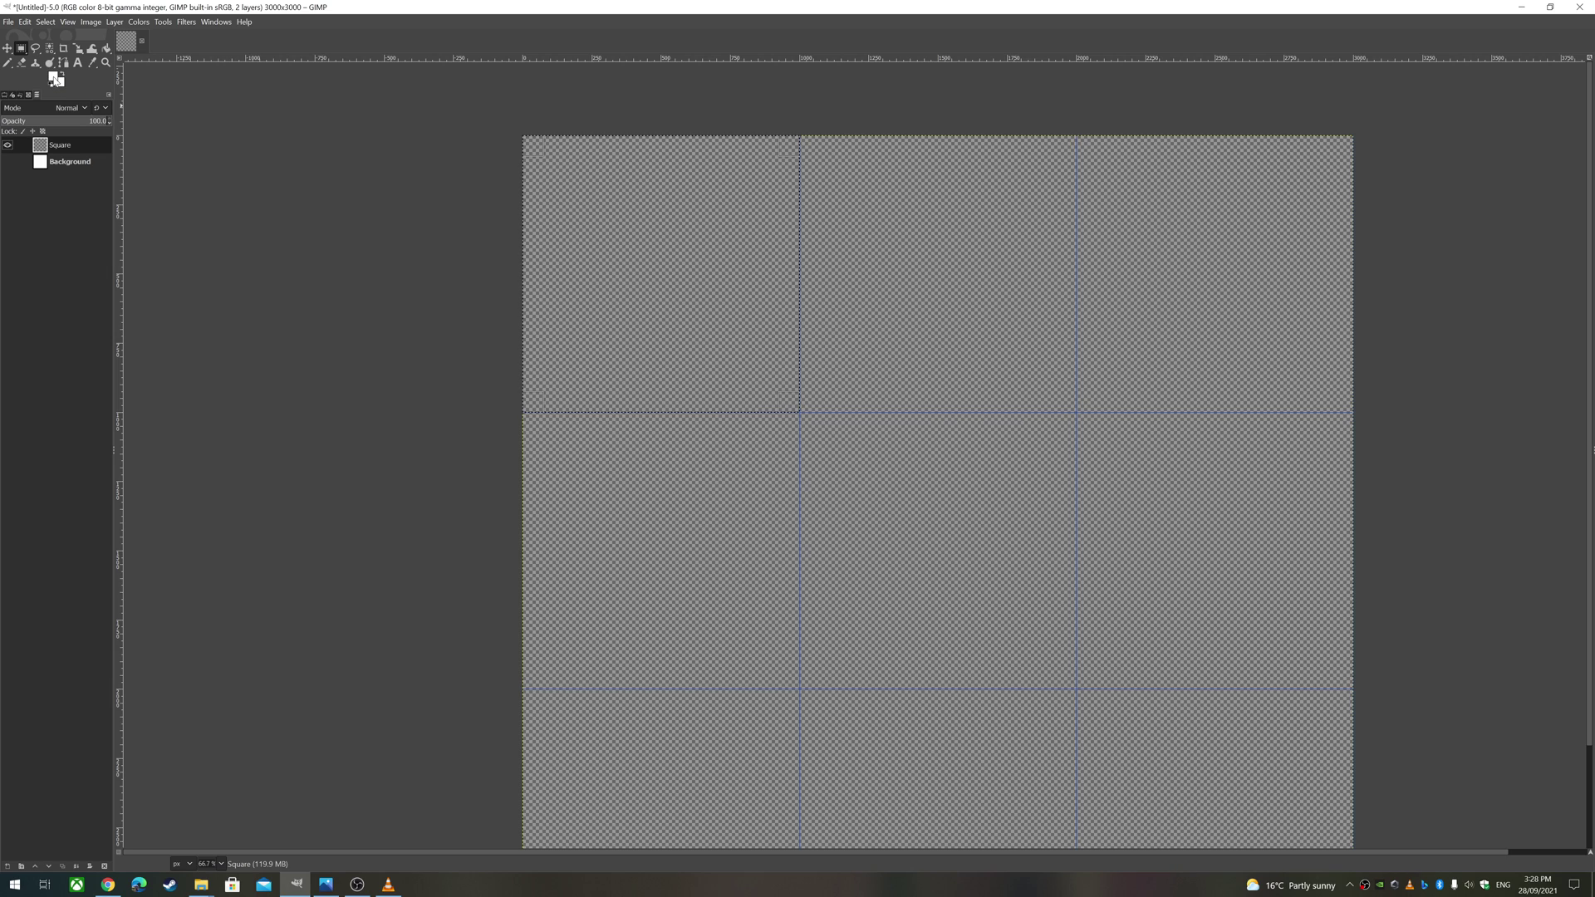
Fill the selected top-left cell with white from the Edit menu.
{"action": "left_click", "coordinate": [25, 22]}
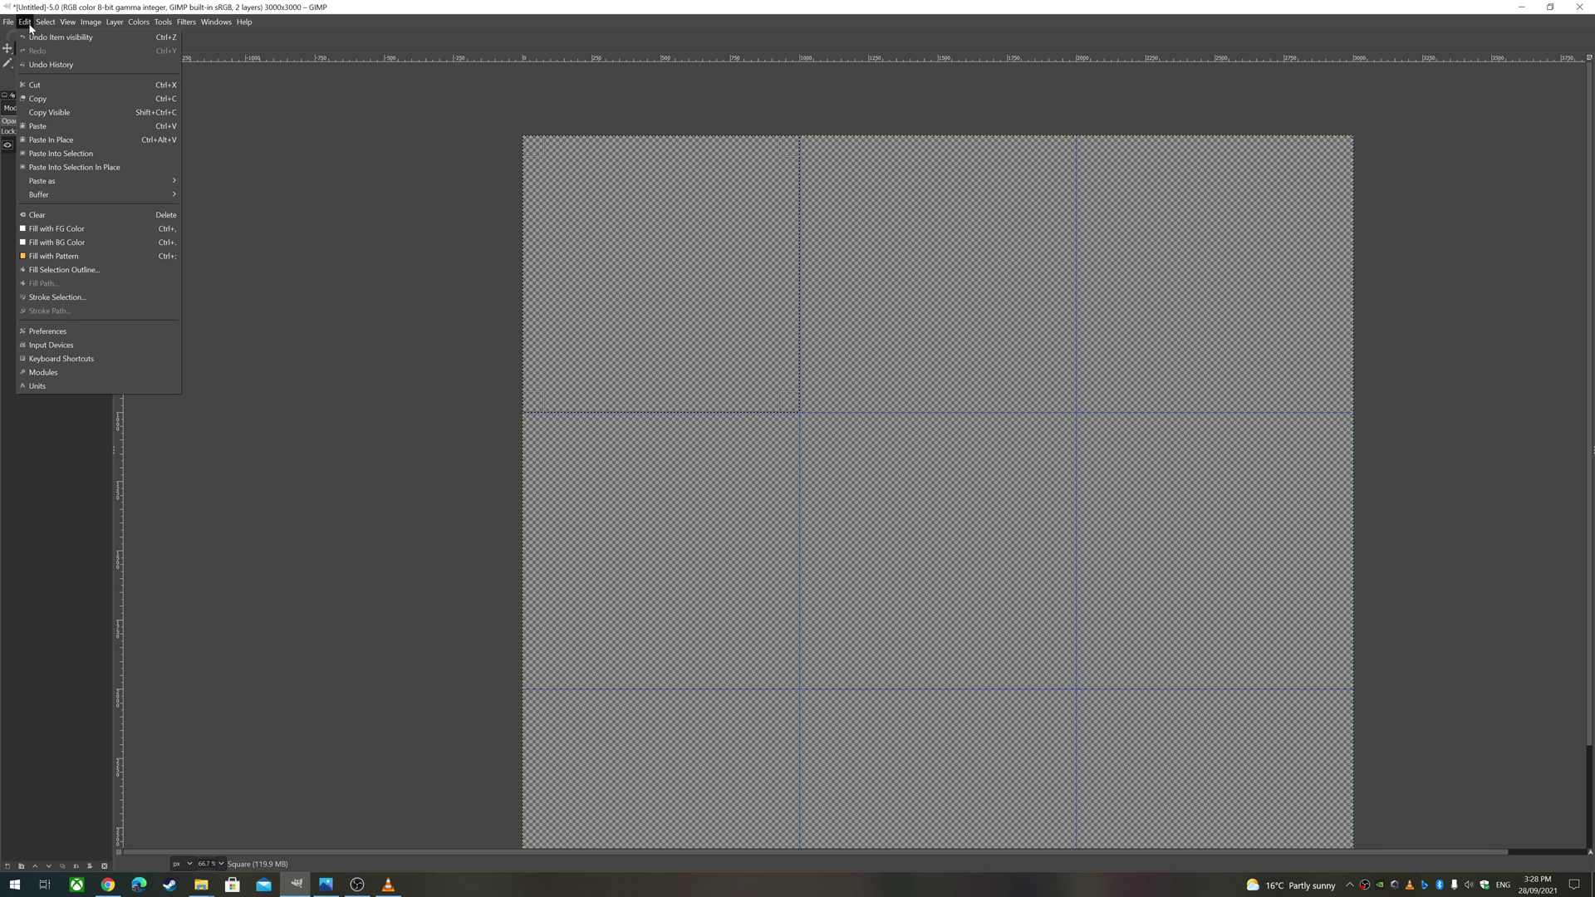
{"action": "left_click", "coordinate": [81, 245]}
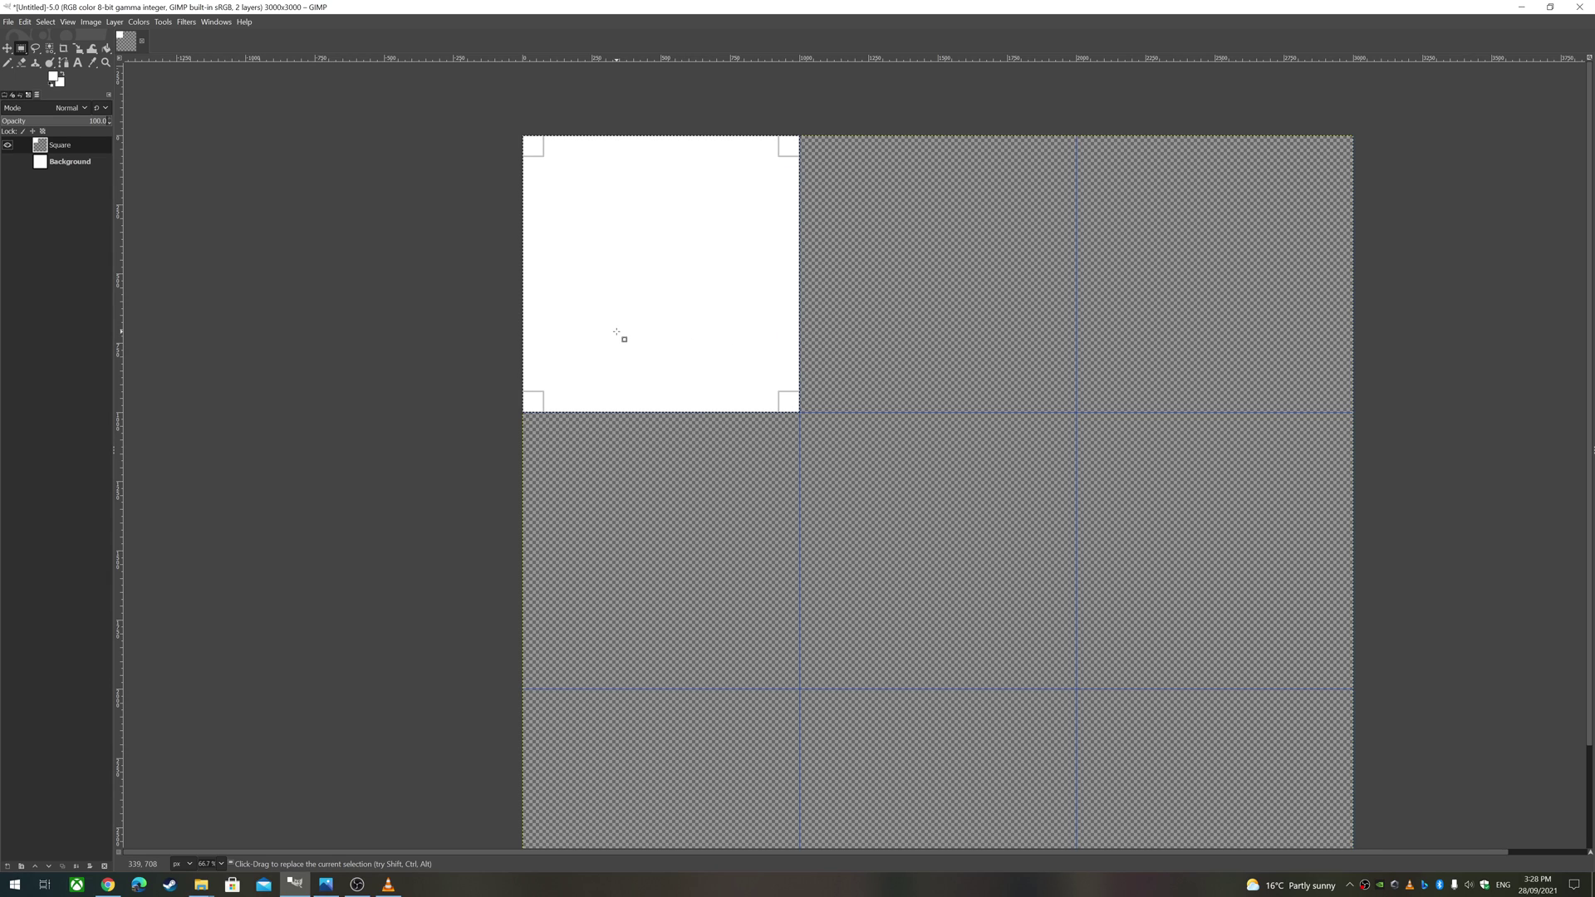
Start Select > Shrink and set the shrink amount to 5 px.
{"action": "left_click", "coordinate": [45, 22]}
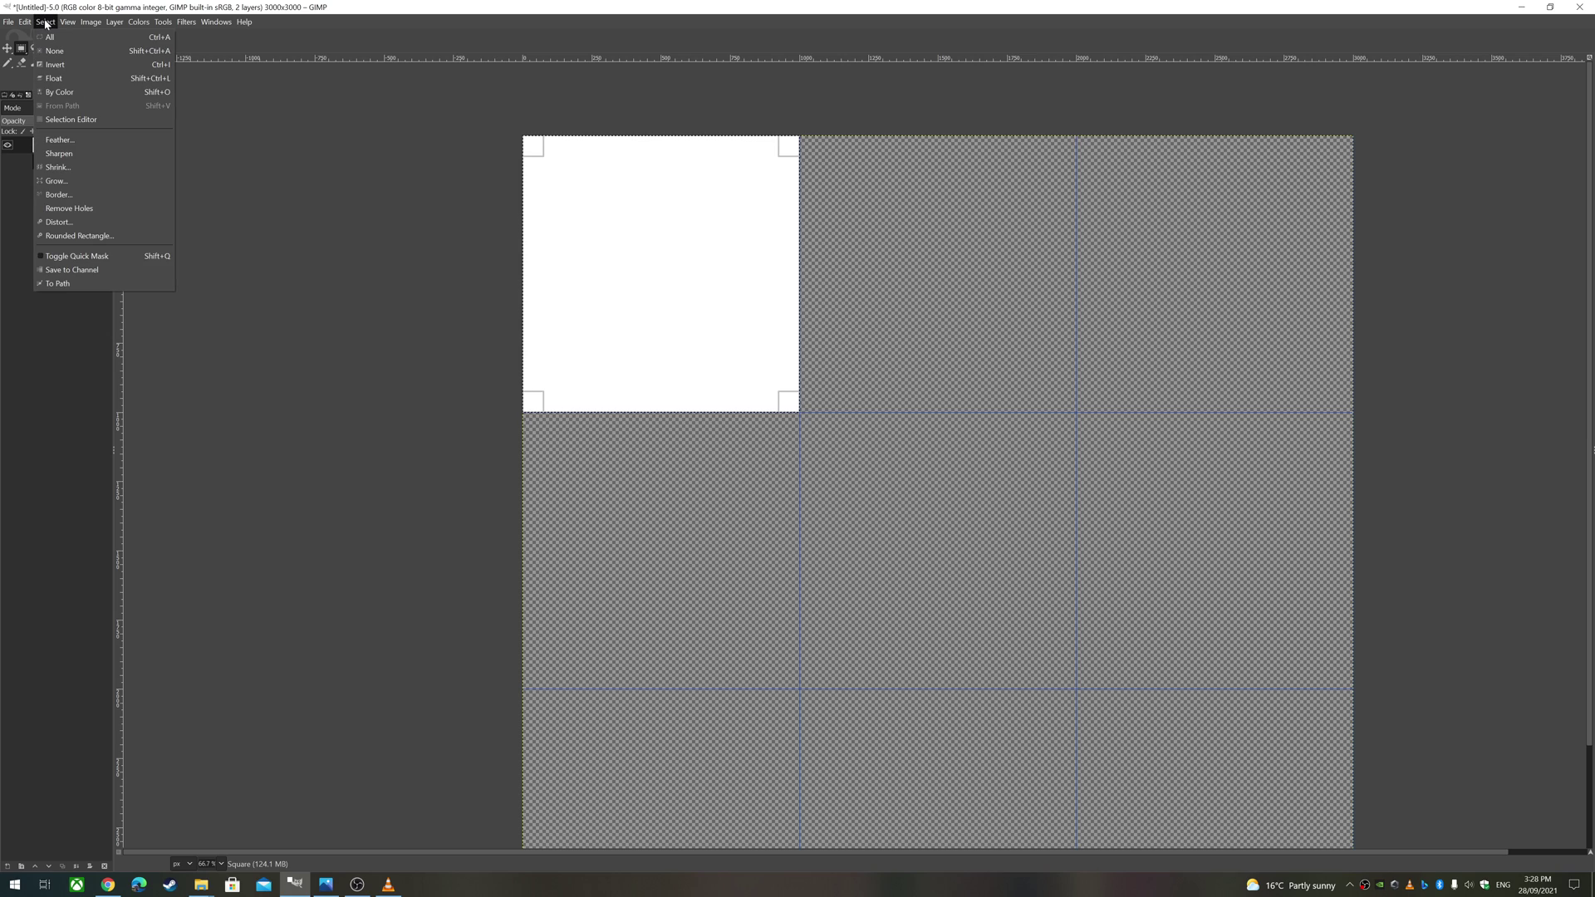
{"action": "left_click", "coordinate": [74, 168]}
{"action": "left_click_drag", "start_coordinate": [116, 143], "coordinate": [380, 260]}
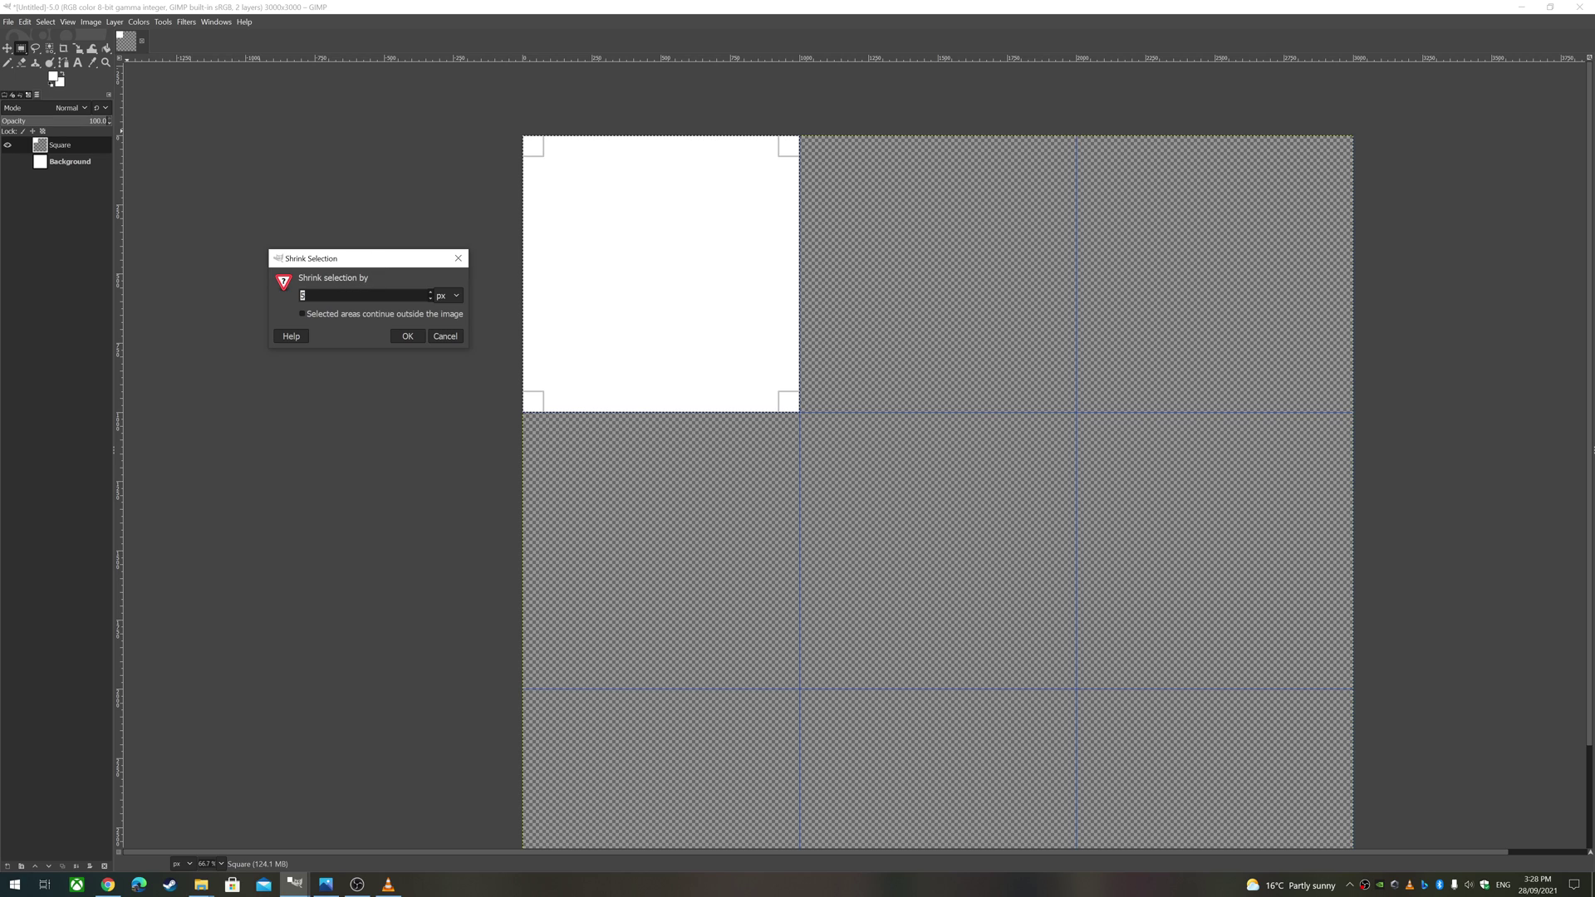
{"action": "left_click", "coordinate": [303, 295]}
{"action": "double_click", "coordinate": [304, 296]}
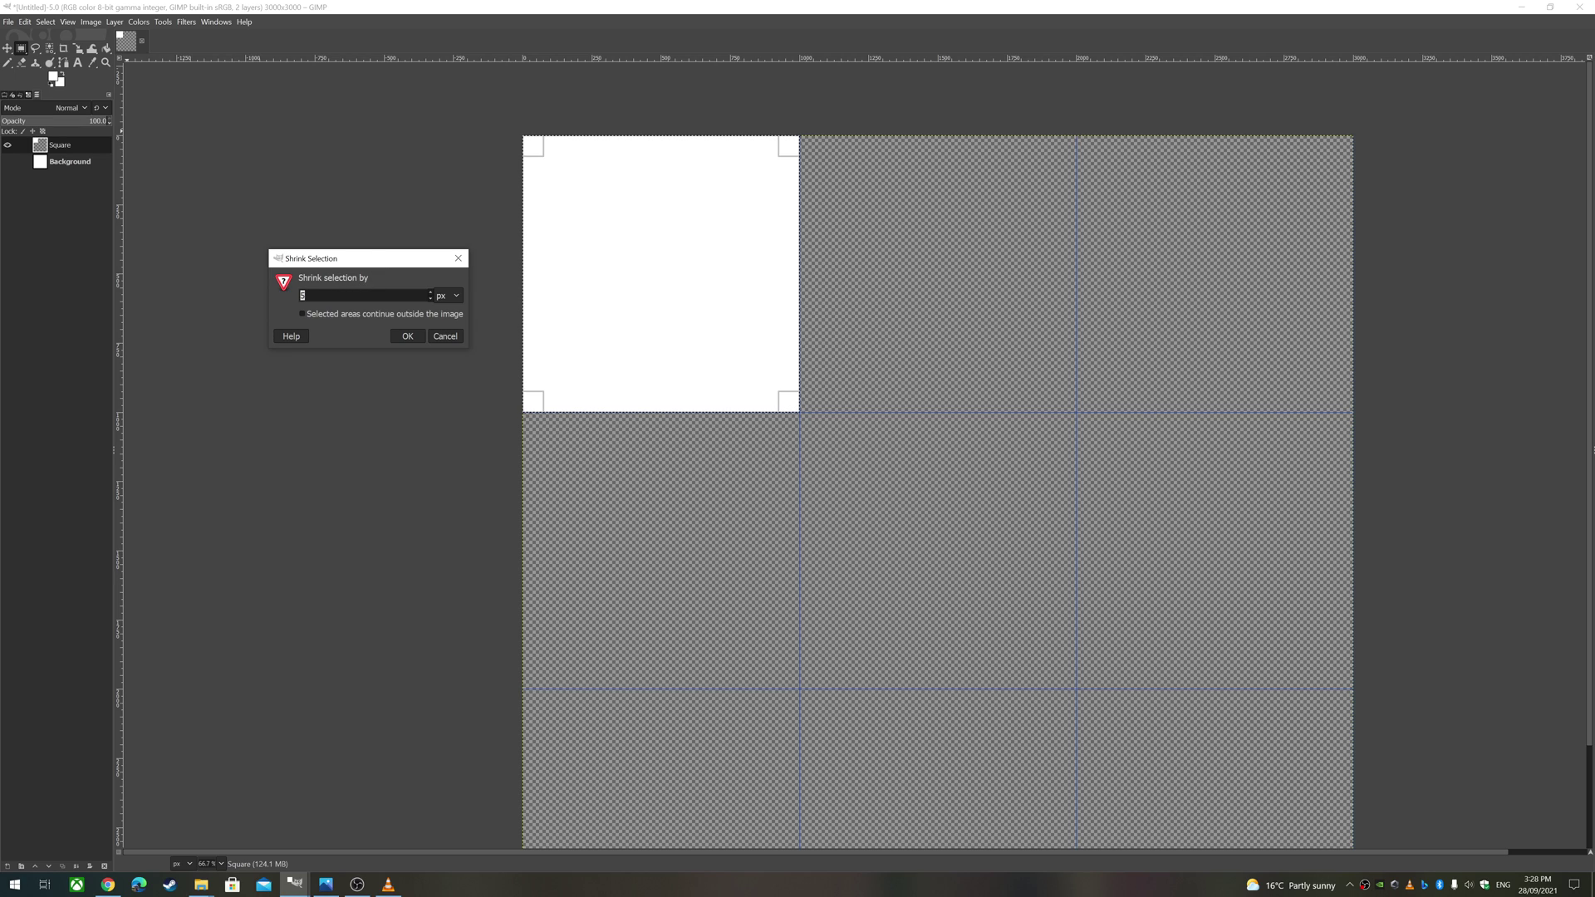
Apply the 5 px shrink and set the foreground colour to grey 707070.
{"action": "left_click", "coordinate": [396, 338]}
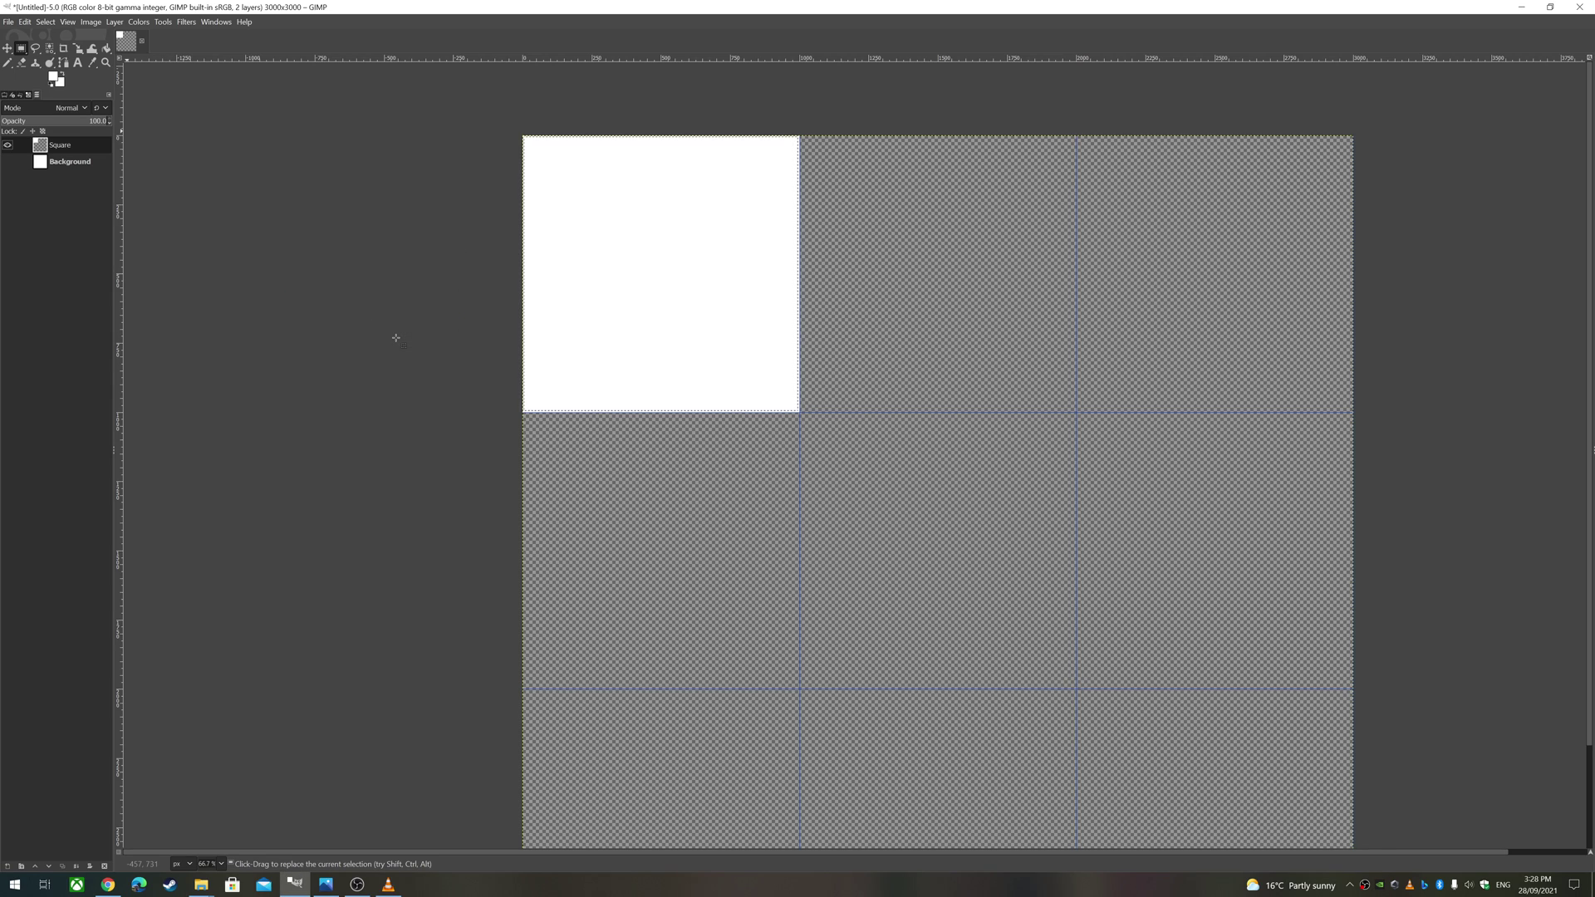
{"action": "scroll", "coordinate": [775, 384], "scroll_direction": "up", "scroll_amount": 3}
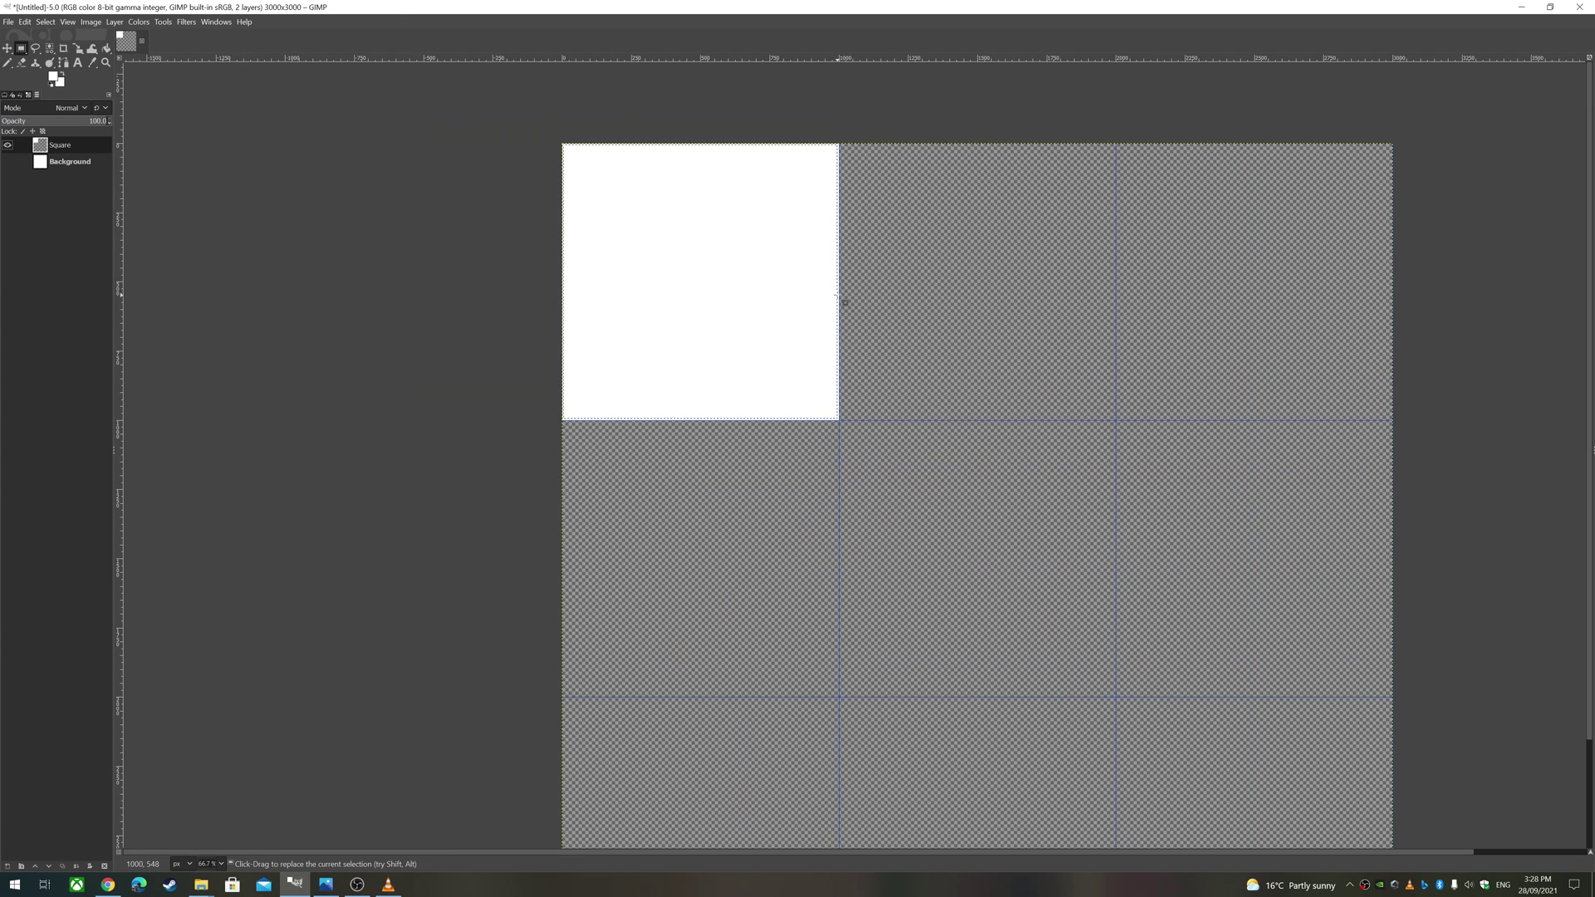
{"action": "scroll", "coordinate": [720, 256], "scroll_direction": "up", "scroll_amount": 4}
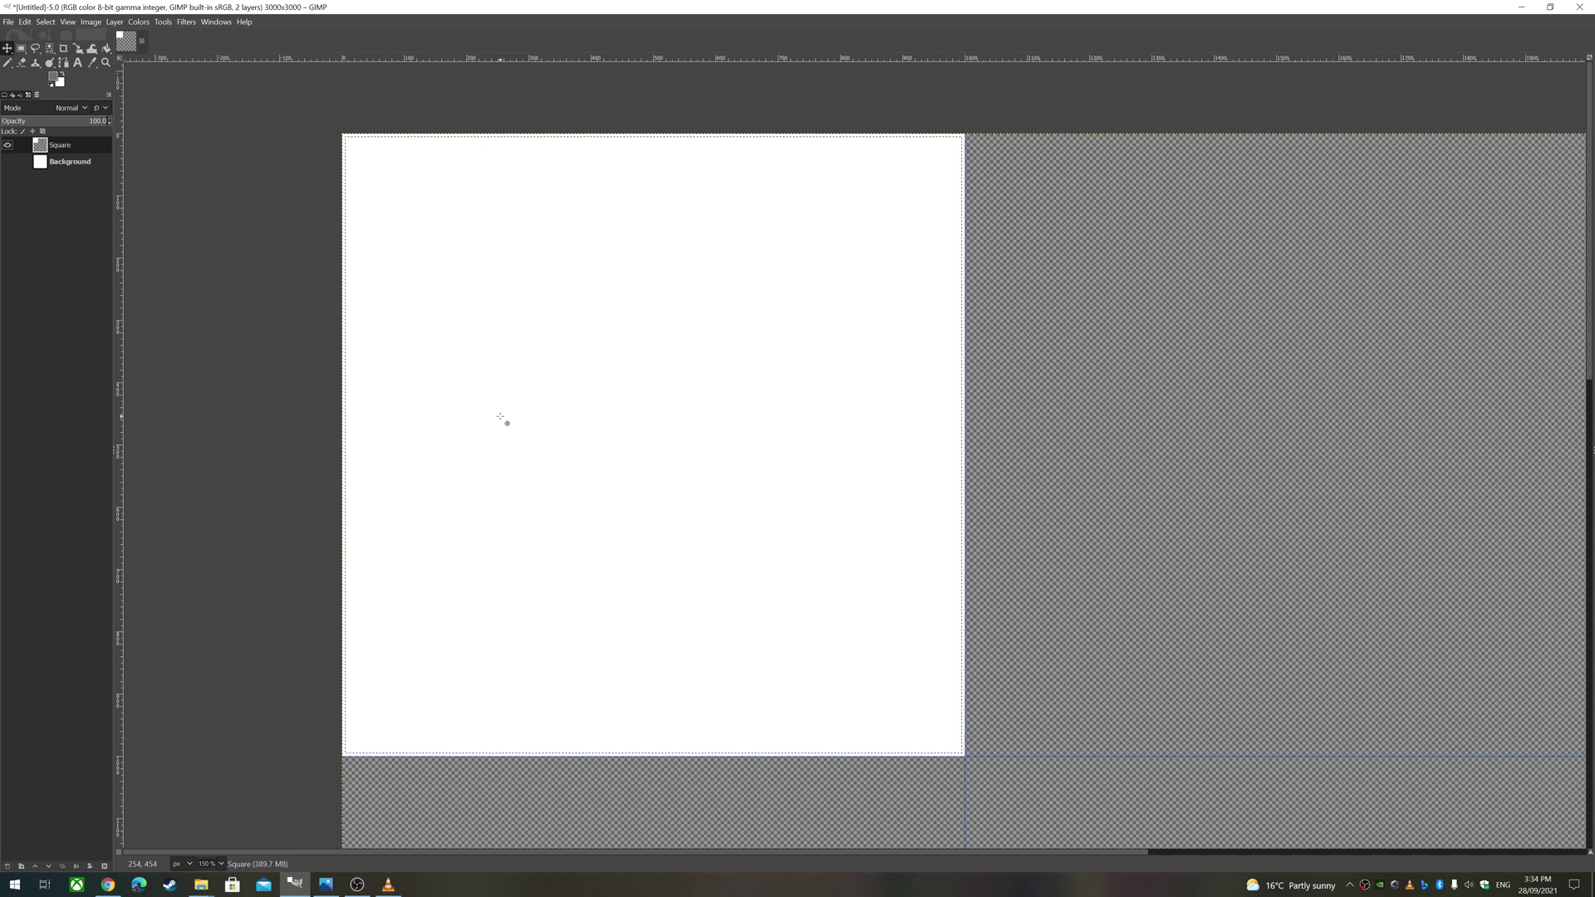
{"action": "left_click", "coordinate": [54, 77]}
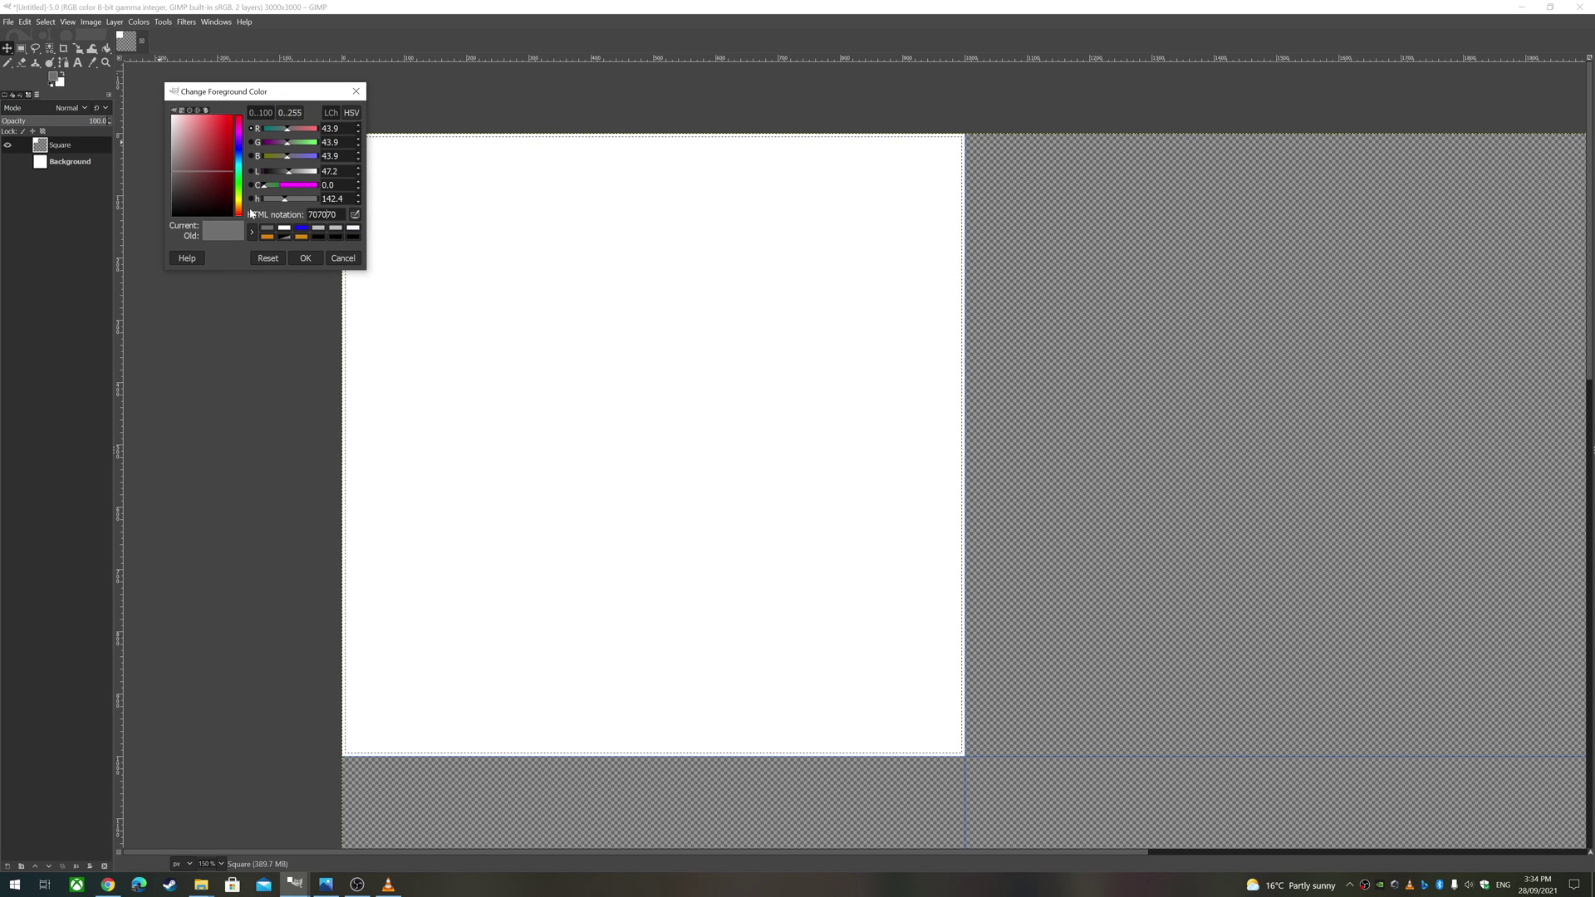
{"action": "left_click", "coordinate": [304, 259]}
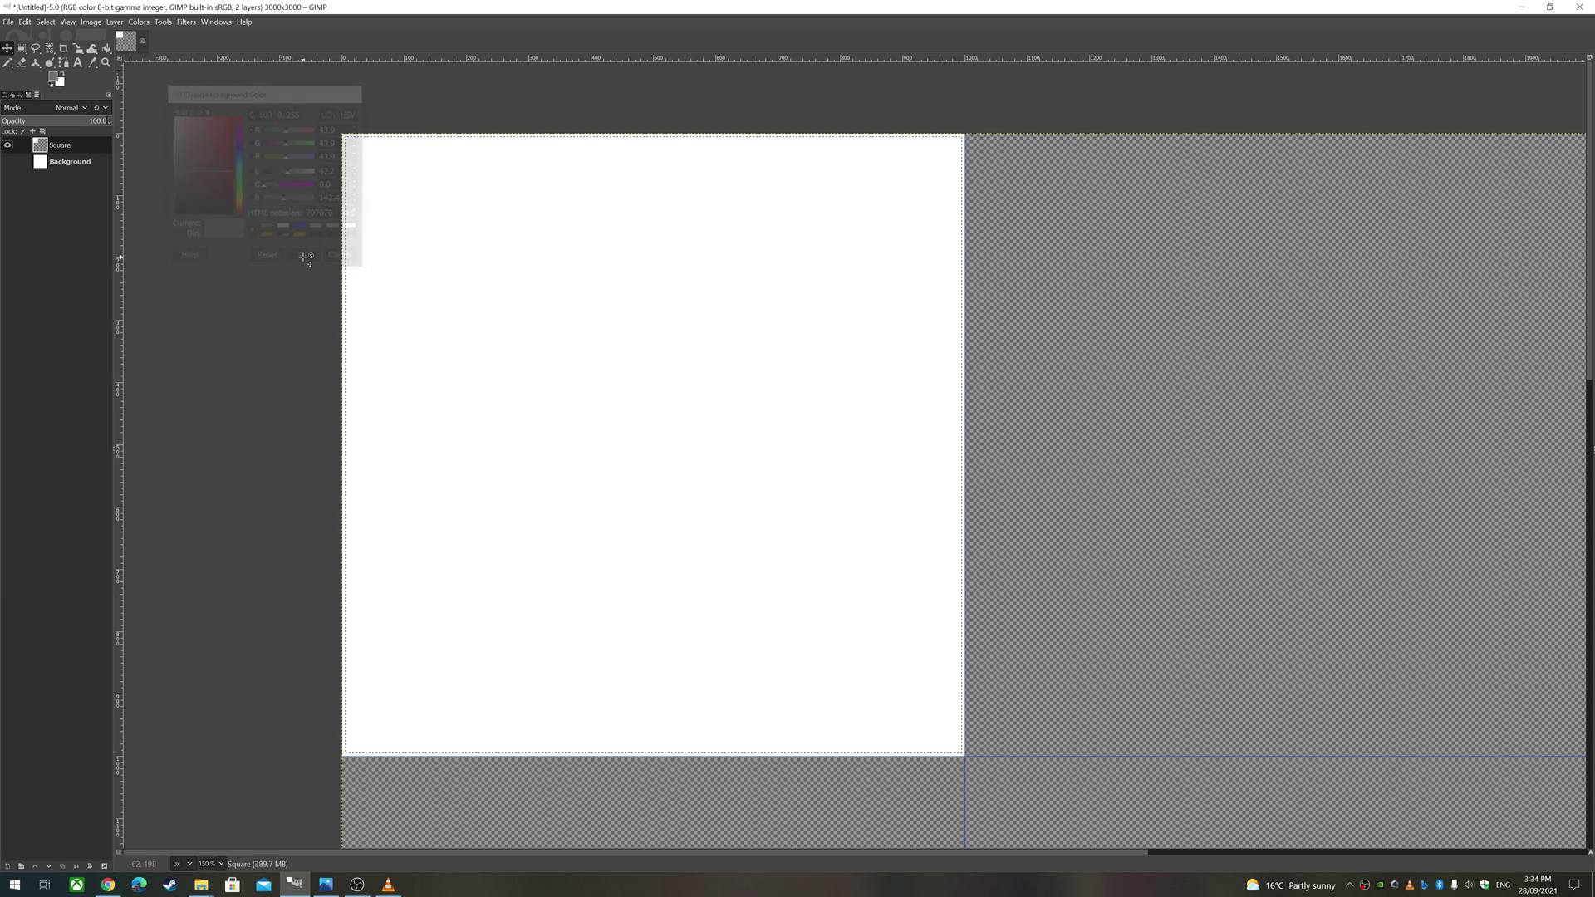
Fill the shrunken selection with the grey foreground colour, leaving a thin white border.
{"action": "left_click", "coordinate": [25, 22]}
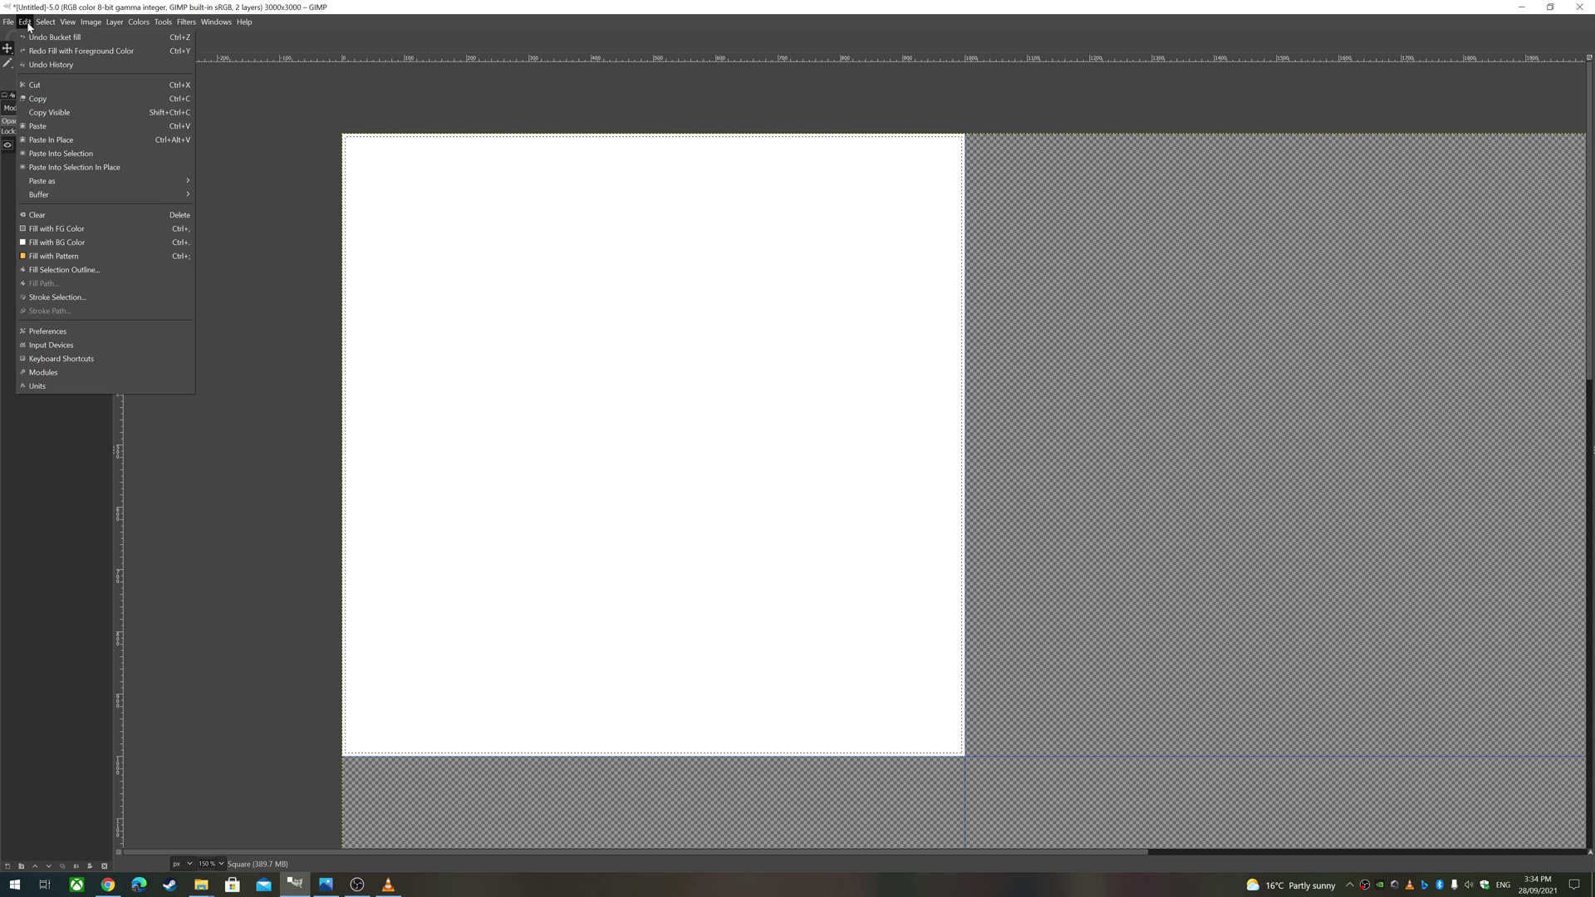
{"action": "mouse_move", "coordinate": [44, 21]}
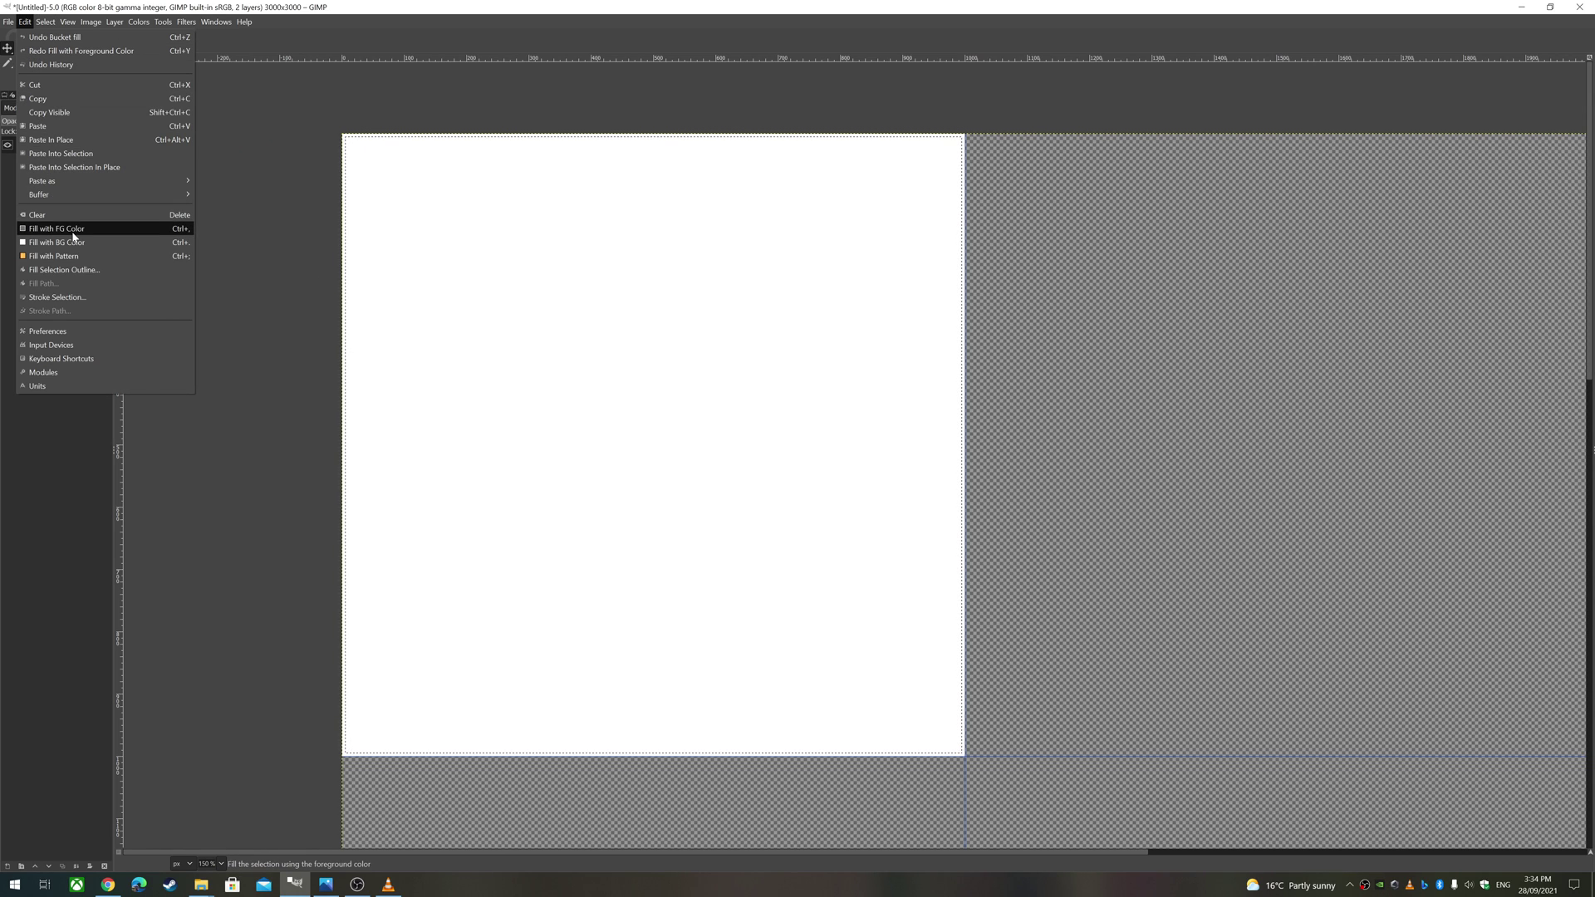
{"action": "left_click", "coordinate": [25, 233]}
{"action": "scroll", "coordinate": [565, 343], "scroll_direction": "down", "scroll_amount": 1}
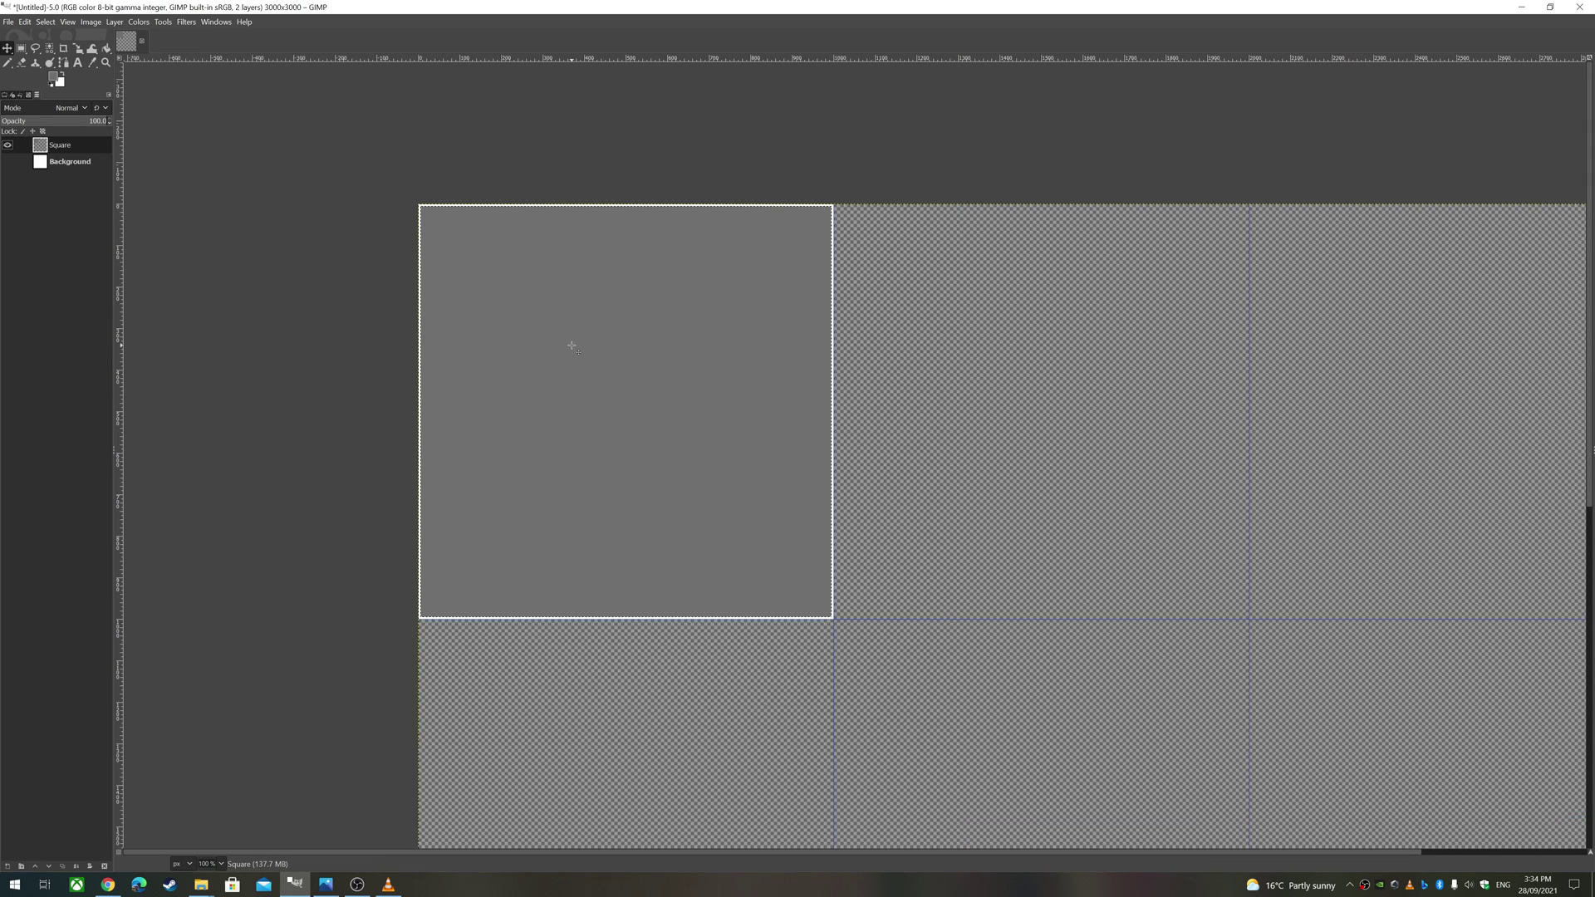
{"action": "scroll", "coordinate": [571, 345], "scroll_direction": "down", "scroll_amount": 2}
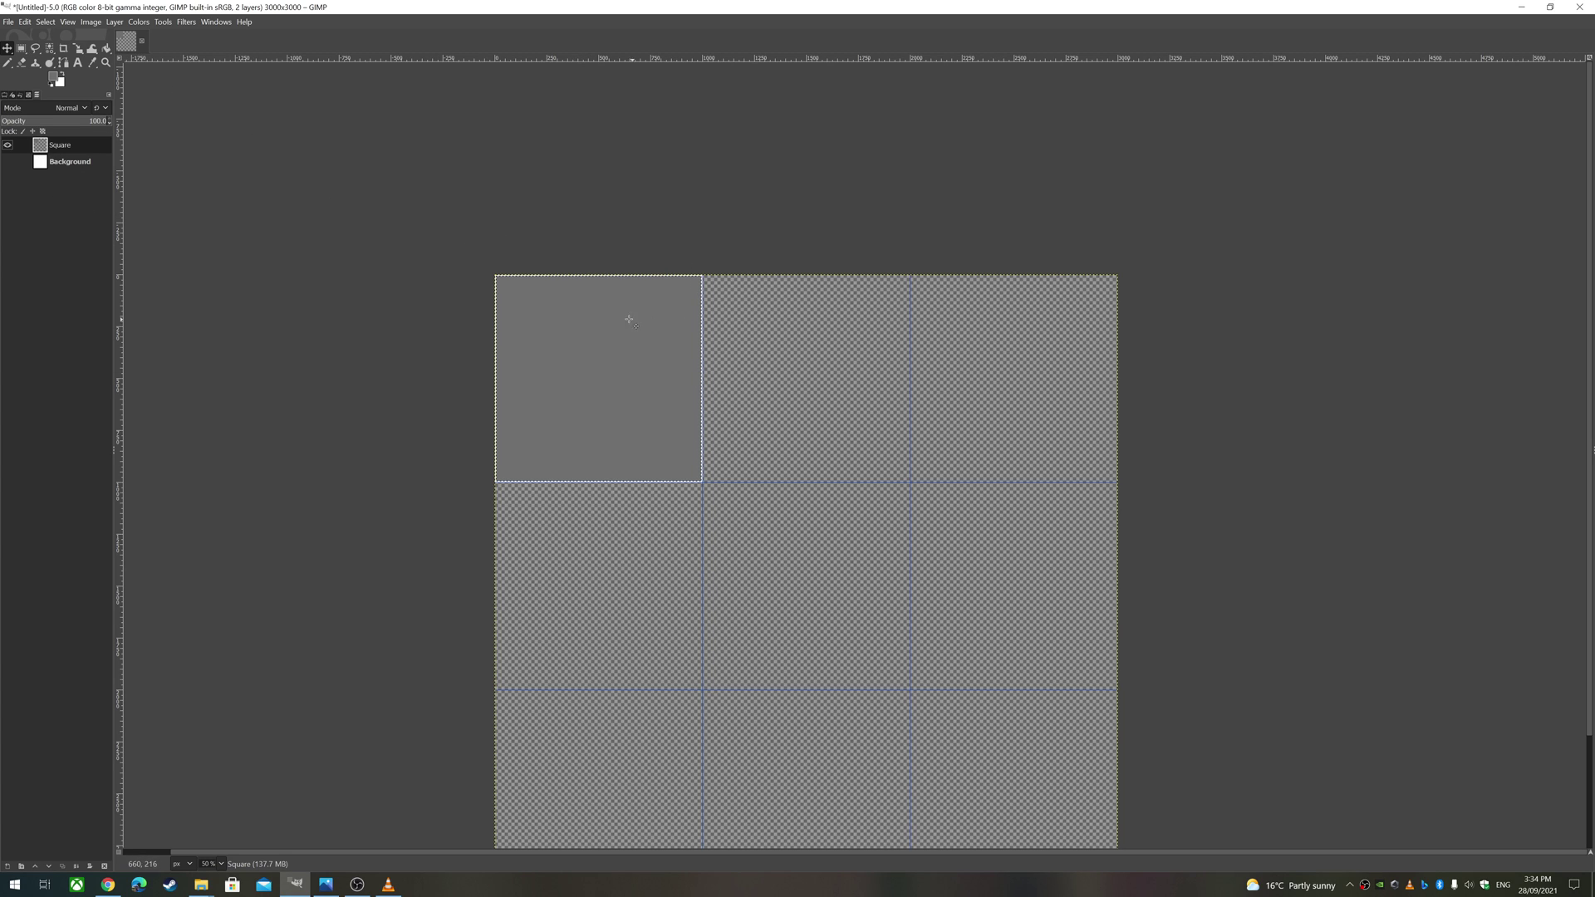
Duplicate the Square layer, creating 'Square copy' above it.
{"action": "scroll", "coordinate": [605, 290], "scroll_direction": "up", "scroll_amount": 1}
{"action": "left_click", "coordinate": [42, 26]}
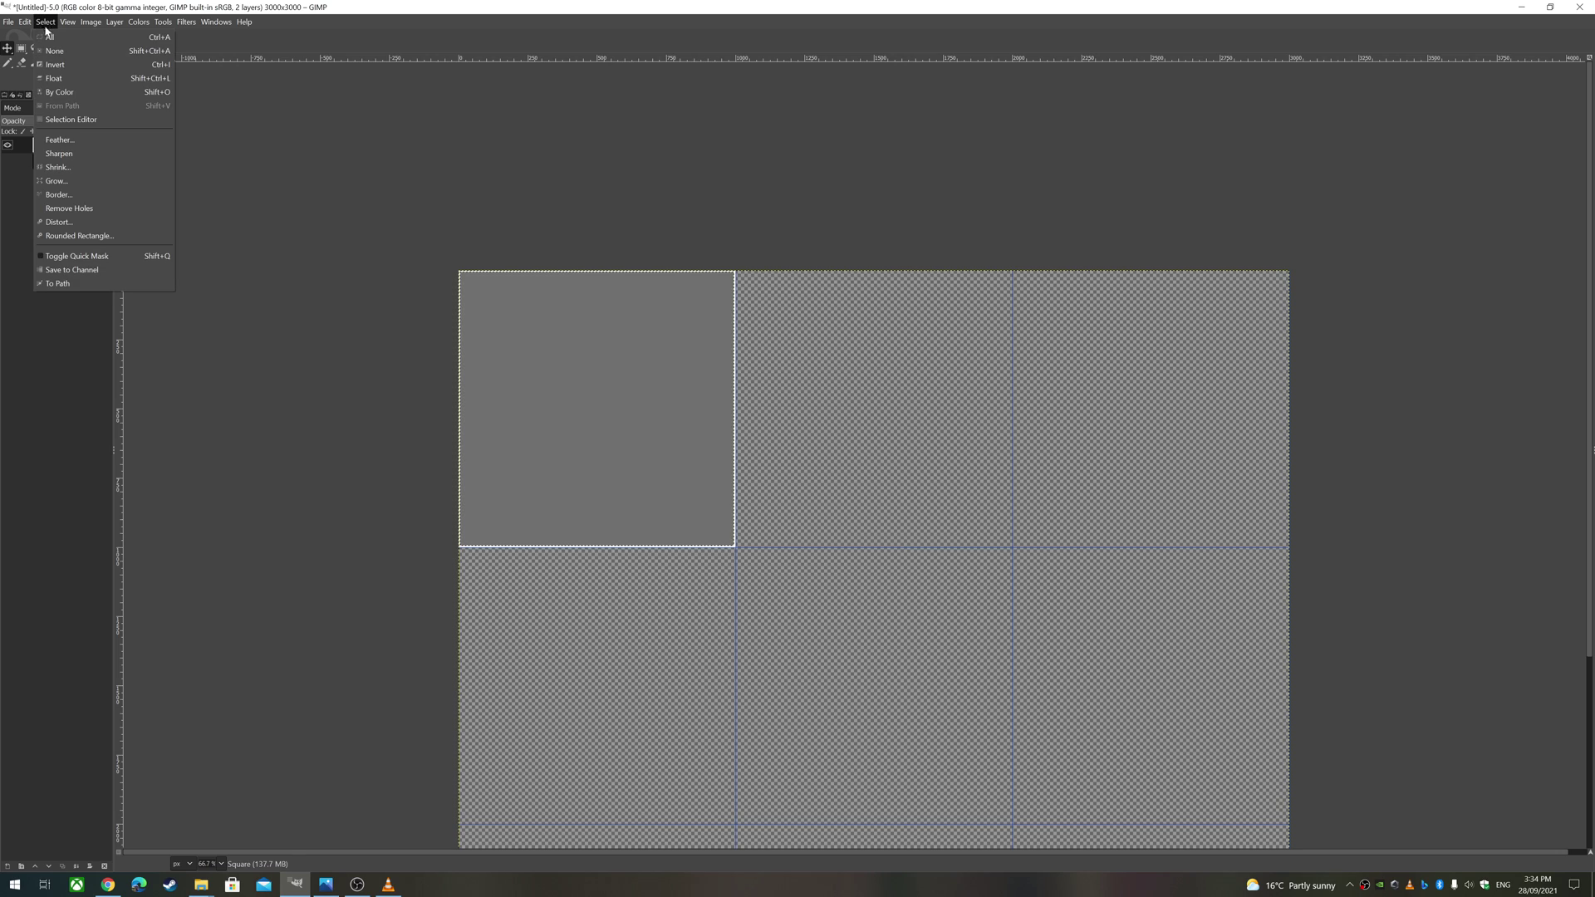
{"action": "left_click", "coordinate": [65, 150]}
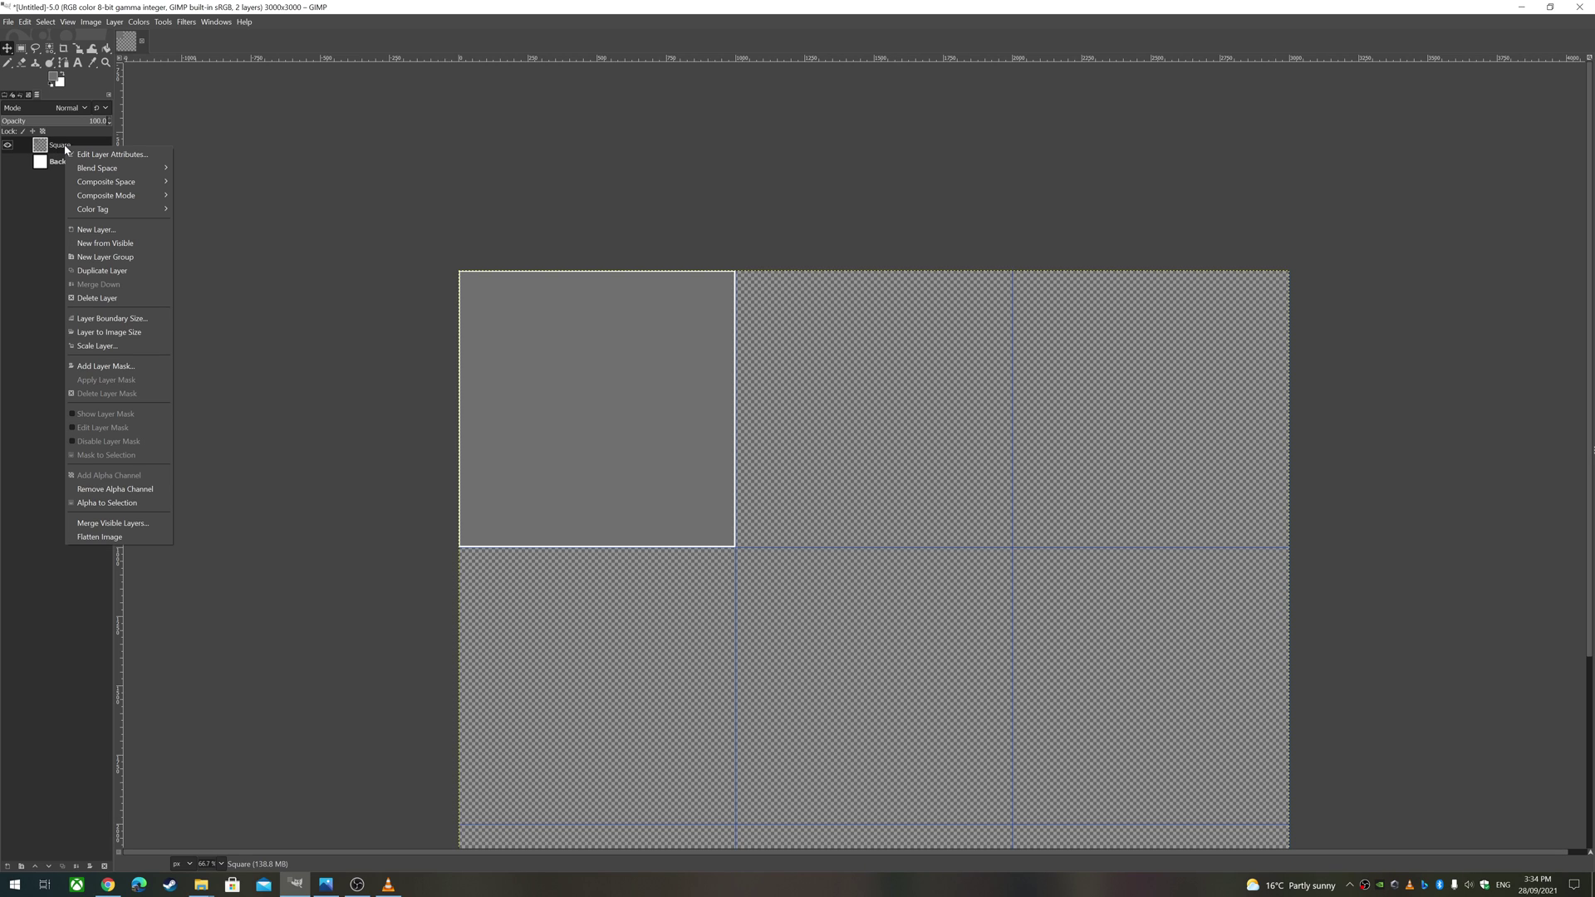
{"action": "left_click", "coordinate": [106, 271]}
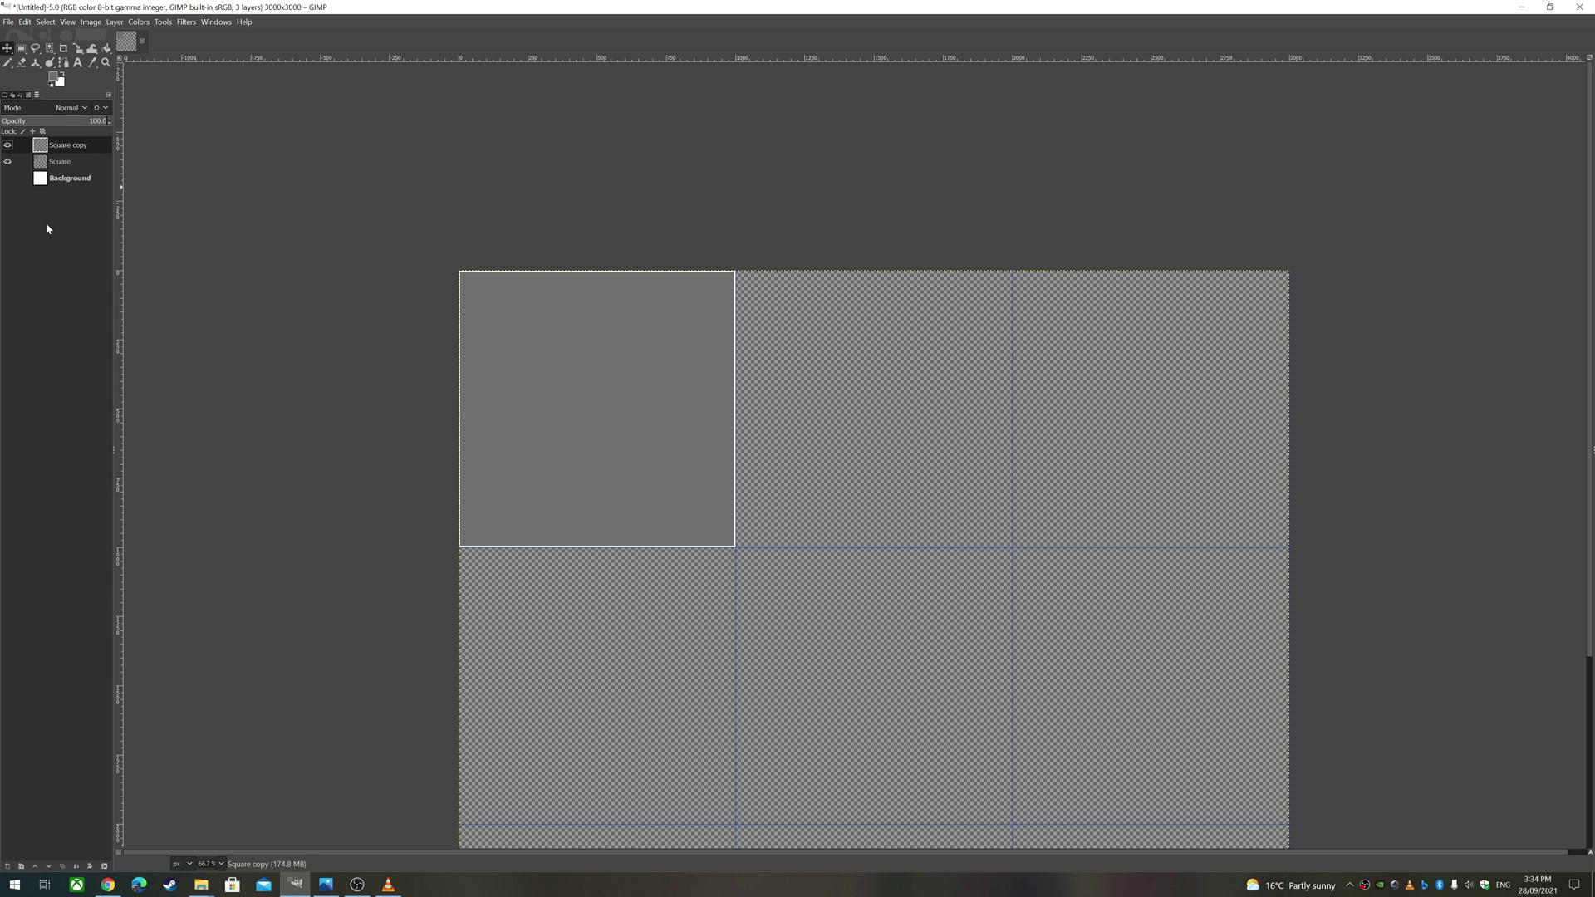
Move Square copies into the top-middle, top-right and middle-right grid cells.
{"action": "left_click", "coordinate": [6, 48]}
{"action": "left_click_drag", "start_coordinate": [595, 363], "coordinate": [860, 367]}
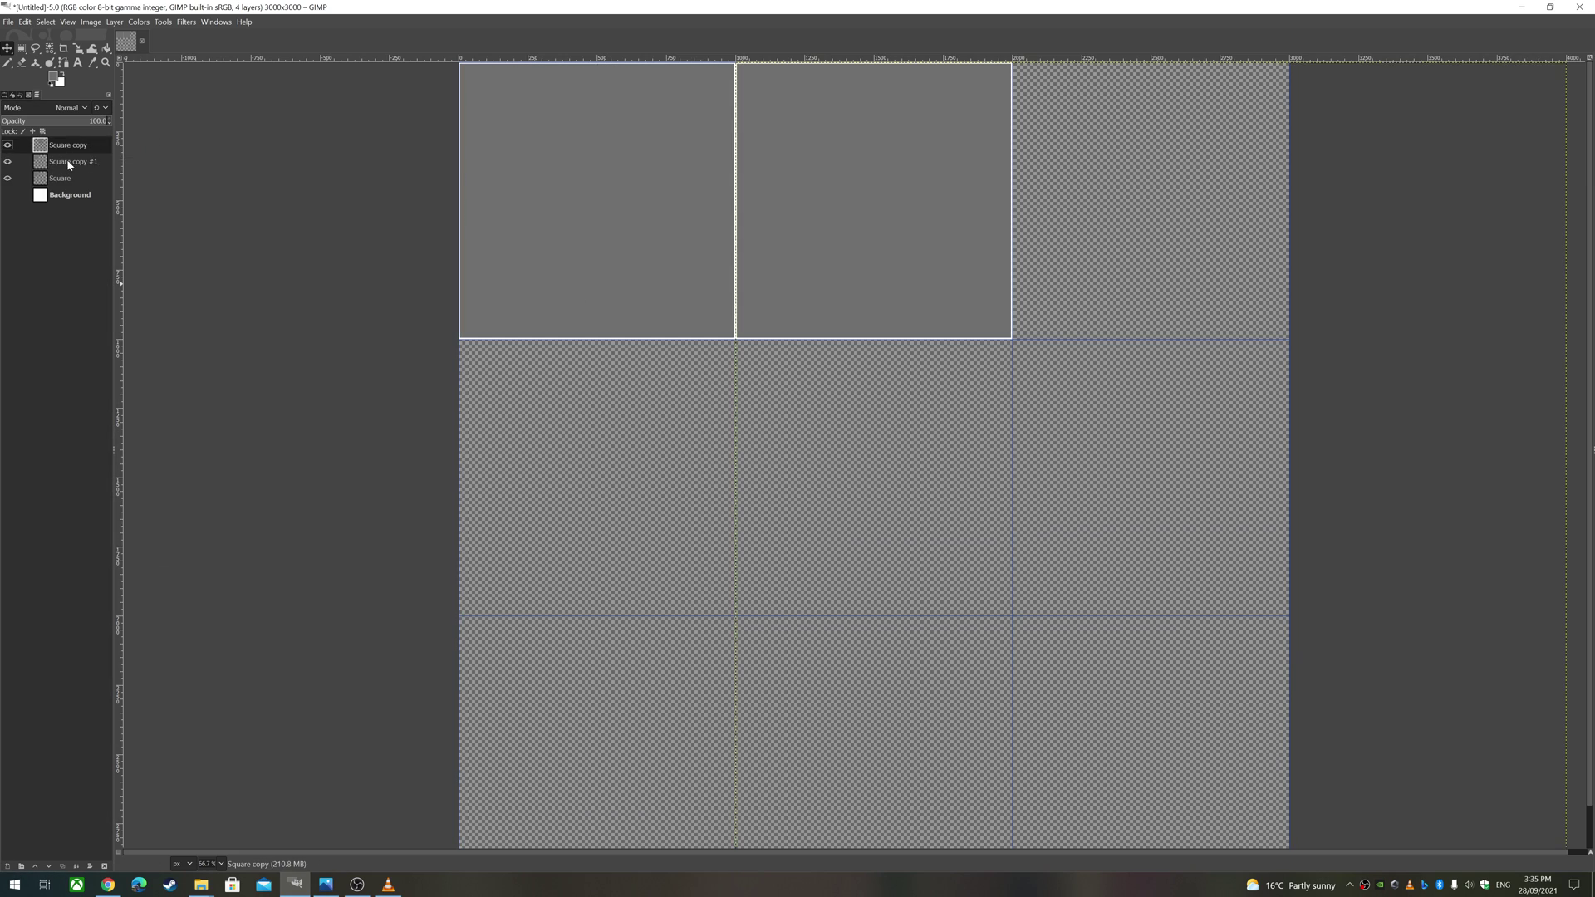
{"action": "left_click_drag", "start_coordinate": [653, 212], "coordinate": [930, 212]}
{"action": "right_click", "coordinate": [50, 146]}
{"action": "left_click", "coordinate": [99, 360]}
{"action": "left_click_drag", "start_coordinate": [1086, 534], "coordinate": [1087, 535]}
Duplicate the Square layer several more times, filling the bottom-right and middle-left cells.
{"action": "right_click", "coordinate": [52, 146]}
{"action": "left_click", "coordinate": [108, 321]}
{"action": "left_click_drag", "start_coordinate": [1152, 492], "coordinate": [595, 798]}
{"action": "right_click", "coordinate": [51, 146]}
{"action": "left_click", "coordinate": [104, 332]}
{"action": "right_click", "coordinate": [35, 223]}
{"action": "left_click", "coordinate": [91, 406]}
{"action": "right_click", "coordinate": [46, 243]}
{"action": "left_click", "coordinate": [92, 424]}
{"action": "left_click_drag", "start_coordinate": [72, 246], "coordinate": [67, 141]}
{"action": "left_click_drag", "start_coordinate": [524, 225], "coordinate": [527, 505]}
Place Square copy #7 in the centre cell and make the Square layer active.
{"action": "right_click", "coordinate": [45, 261]}
{"action": "left_click", "coordinate": [91, 442]}
{"action": "left_click_drag", "start_coordinate": [71, 260], "coordinate": [65, 141]}
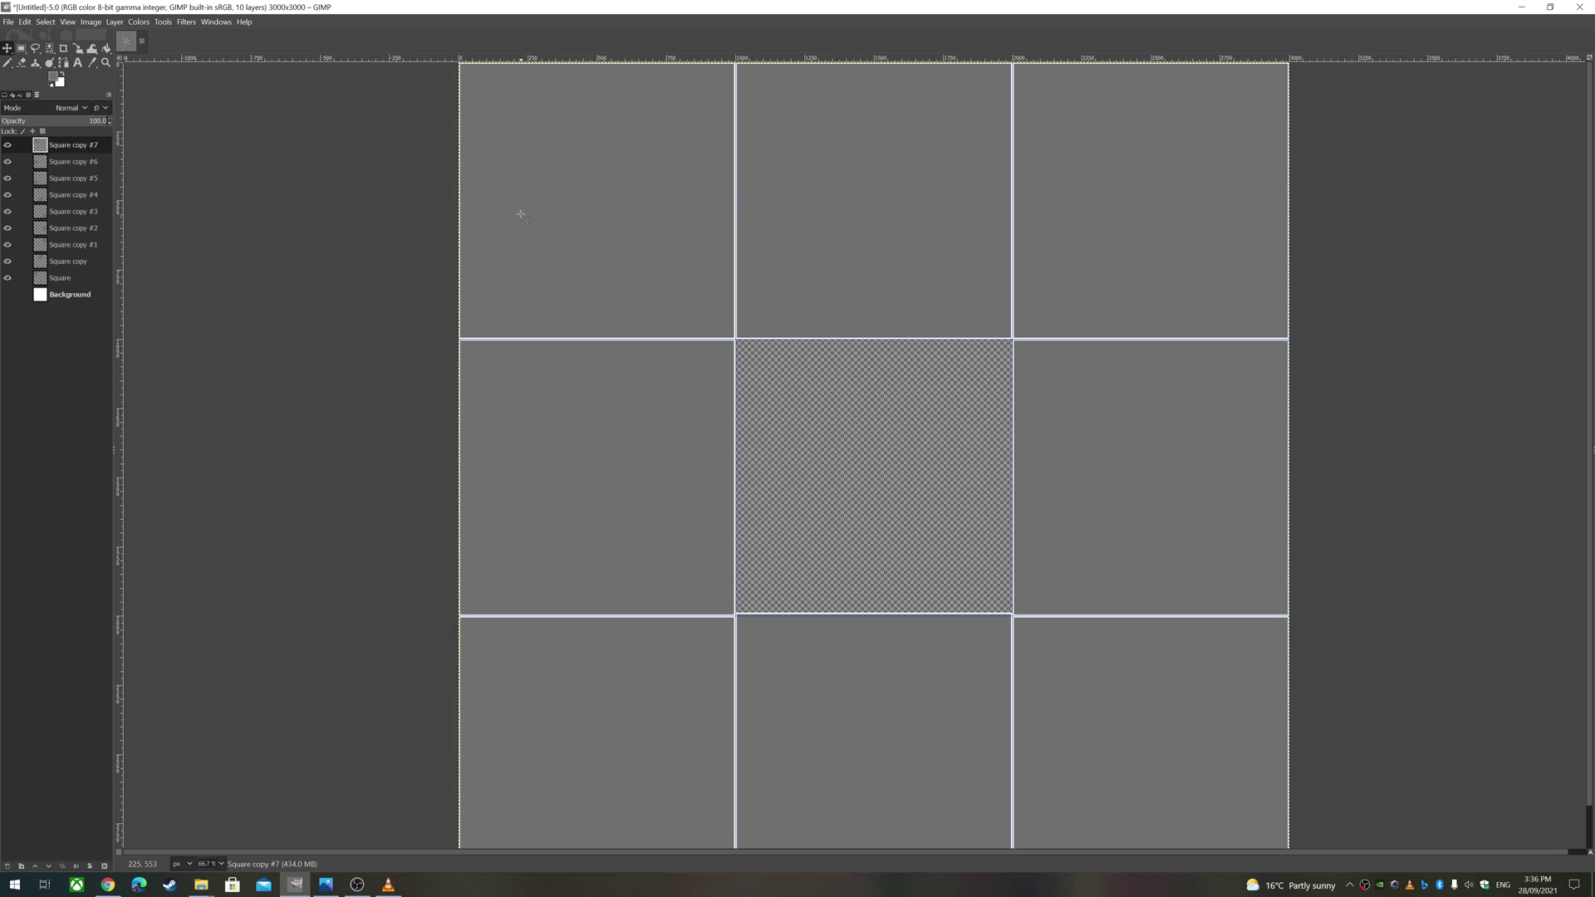
{"action": "left_click_drag", "start_coordinate": [516, 202], "coordinate": [795, 484]}
{"action": "key", "text": "minus"}
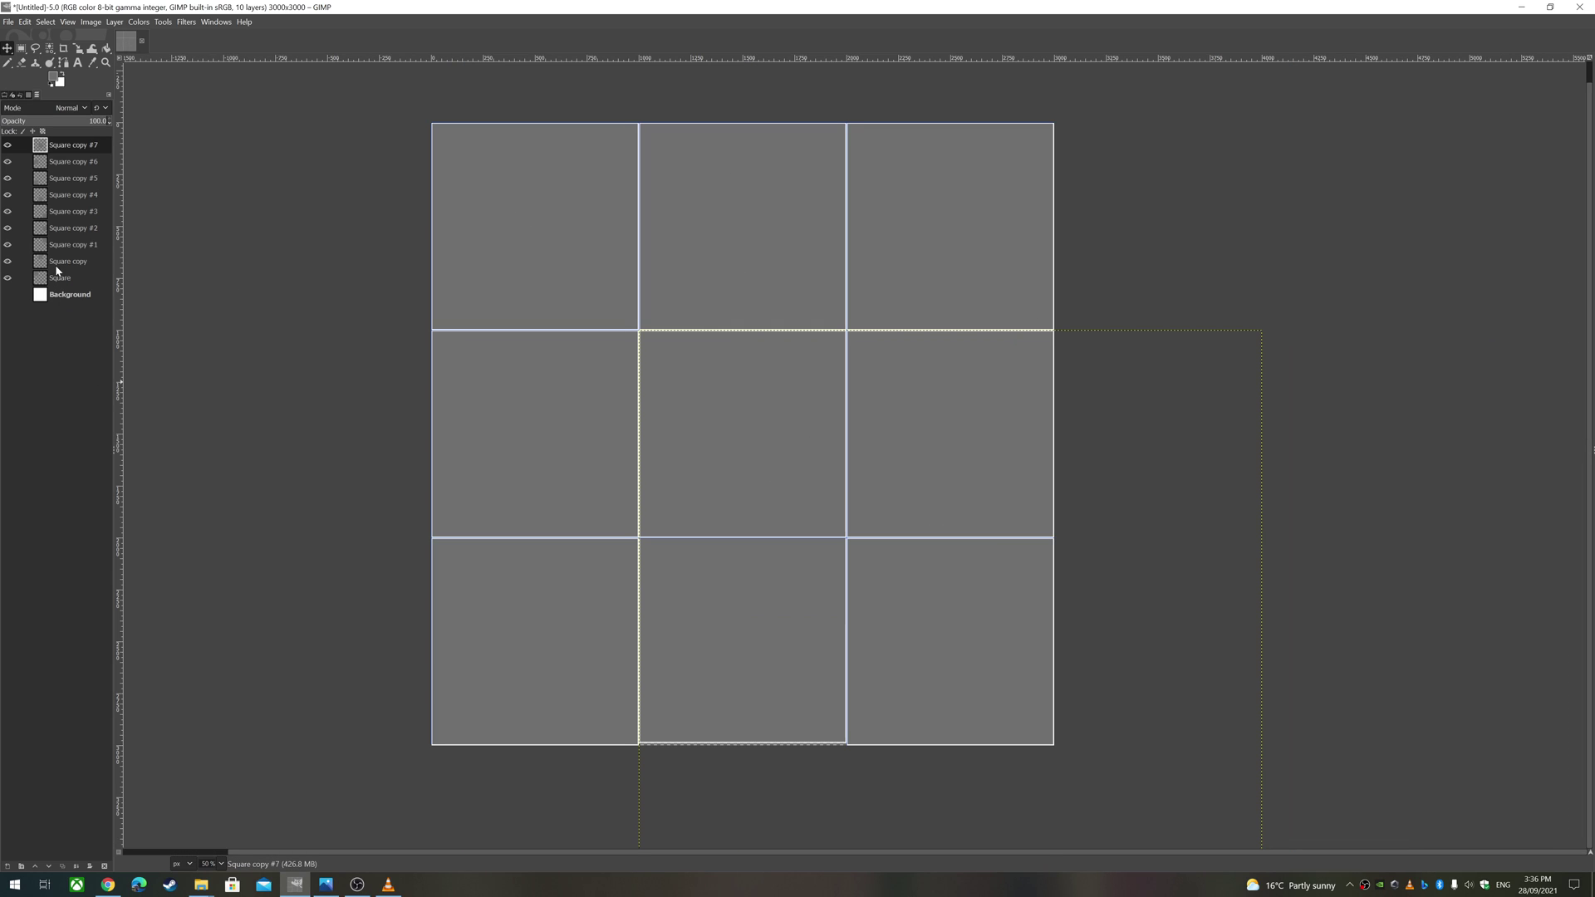
{"action": "left_click", "coordinate": [40, 23]}
{"action": "left_click", "coordinate": [76, 283]}
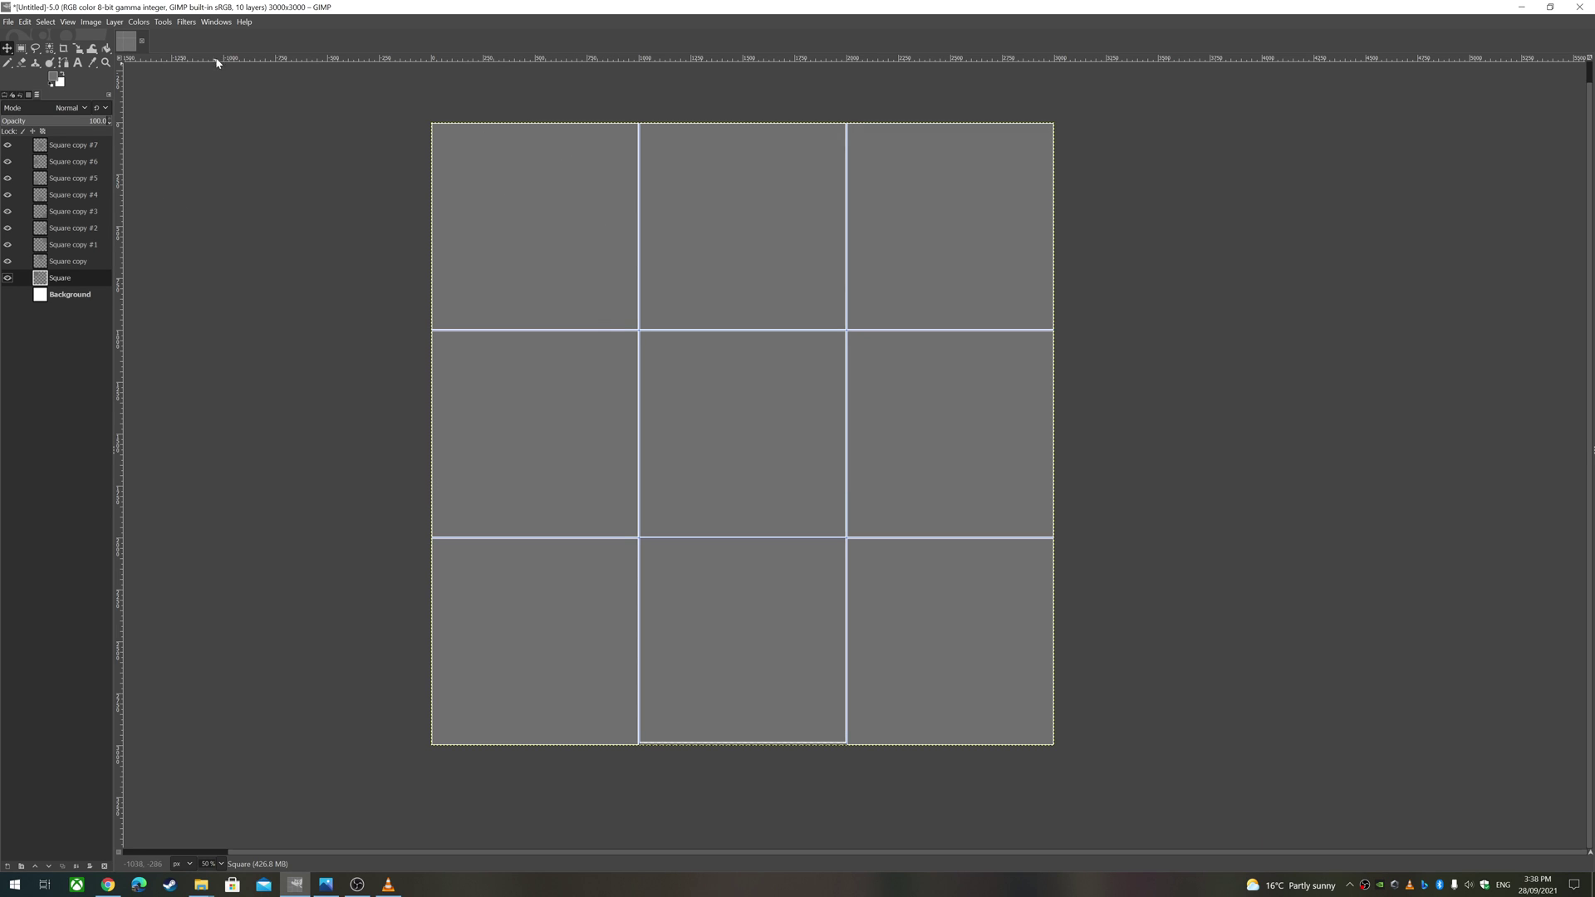
Open 1.jpg from Pictures > IndianFood as a new layer in the collage.
{"action": "left_click", "coordinate": [13, 26]}
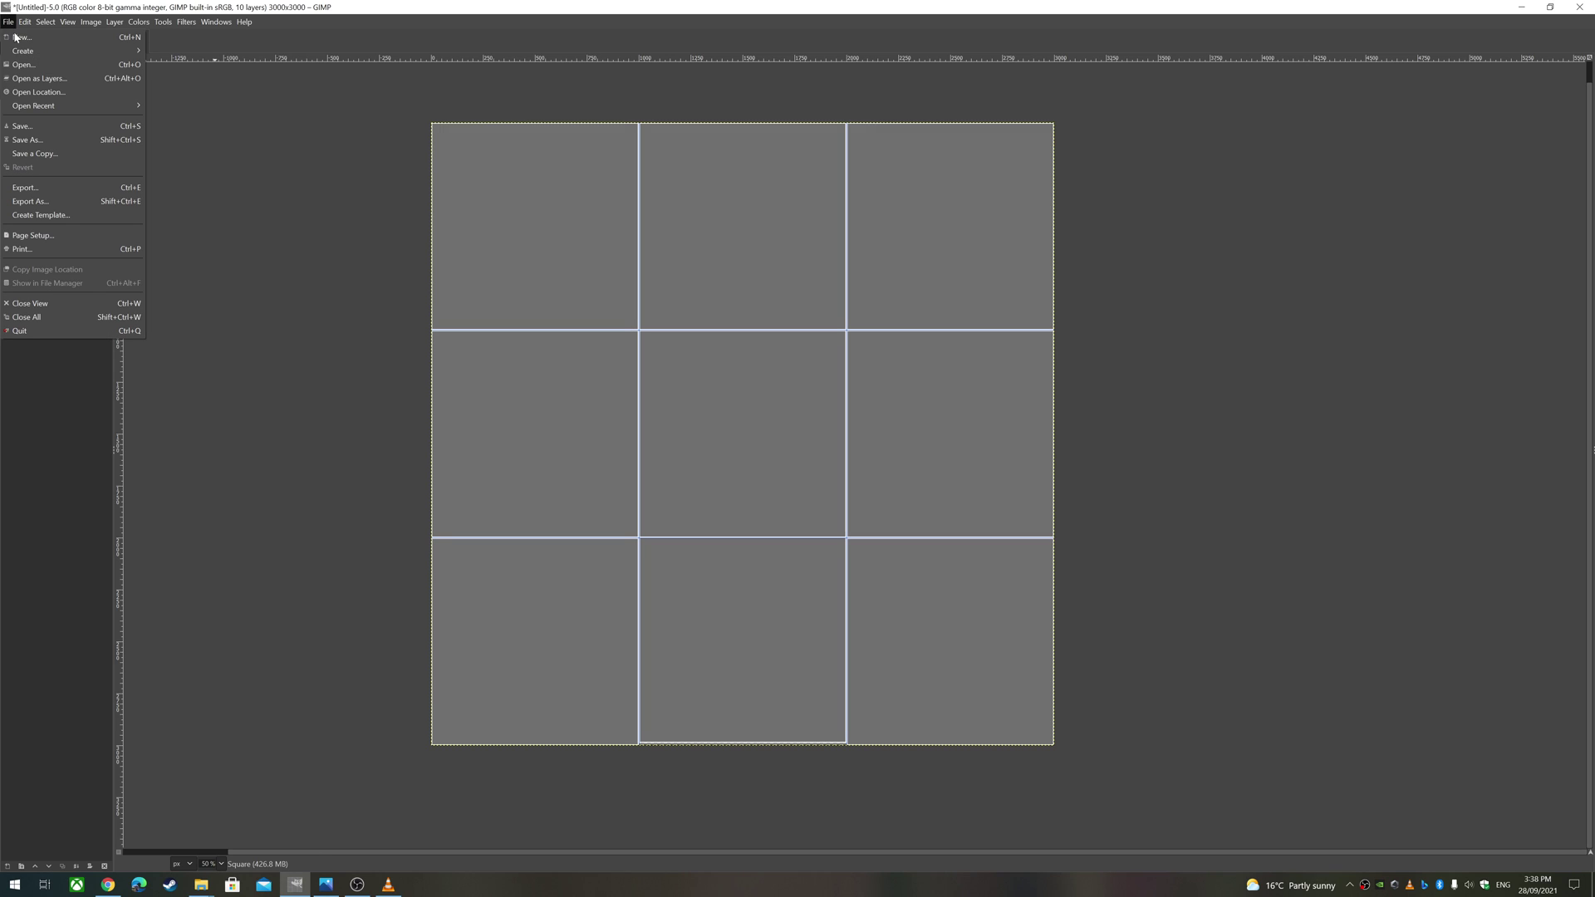
{"action": "left_click", "coordinate": [62, 84]}
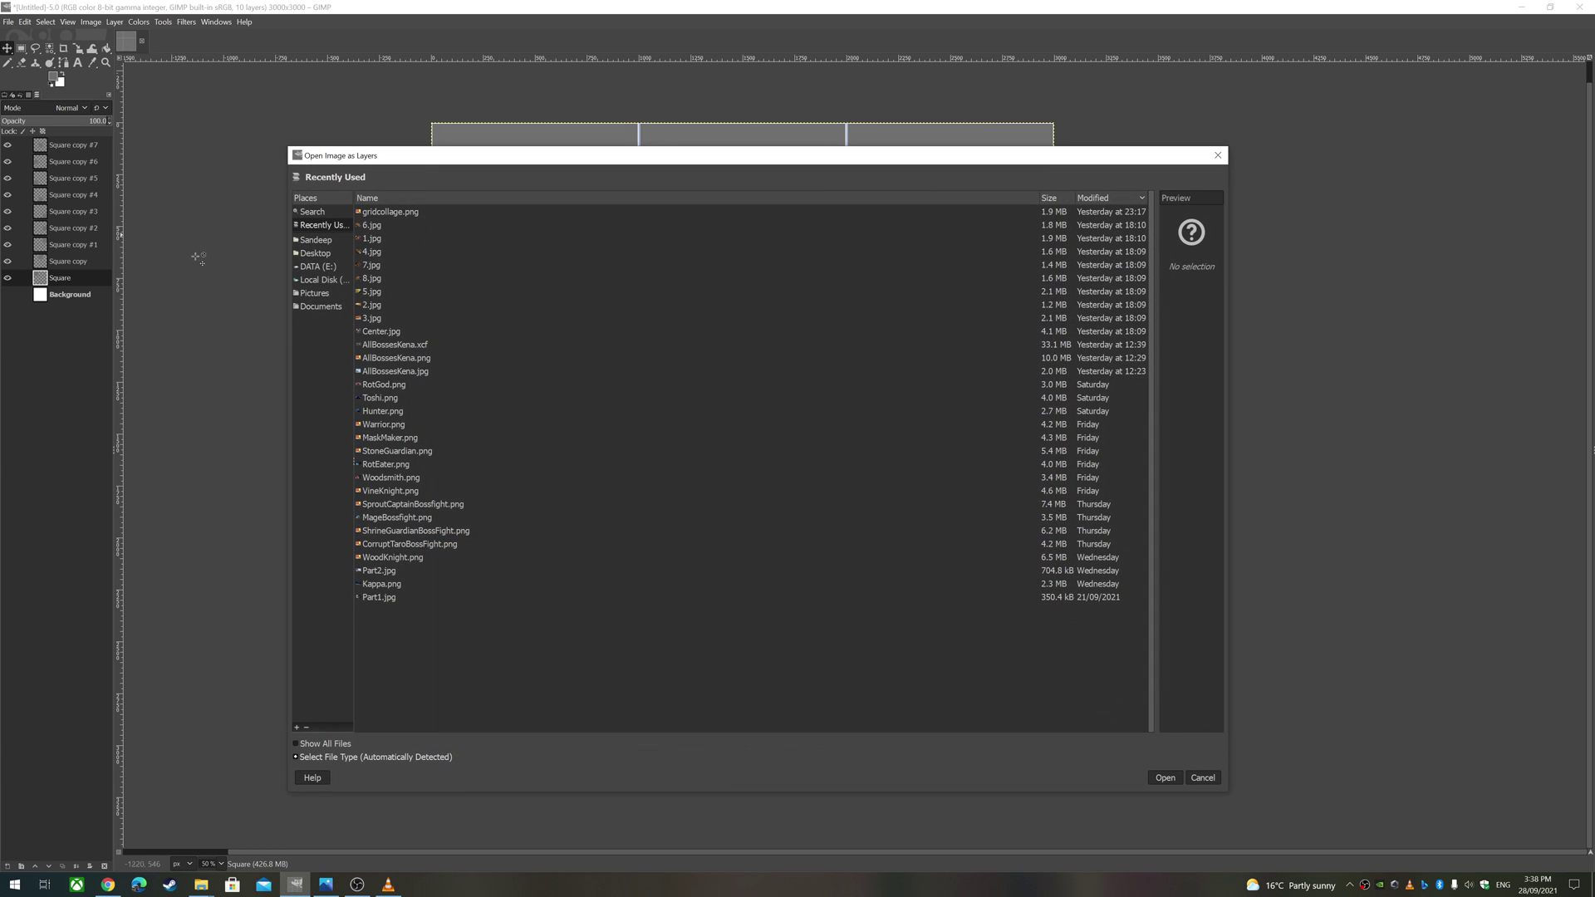
{"action": "left_click", "coordinate": [315, 293]}
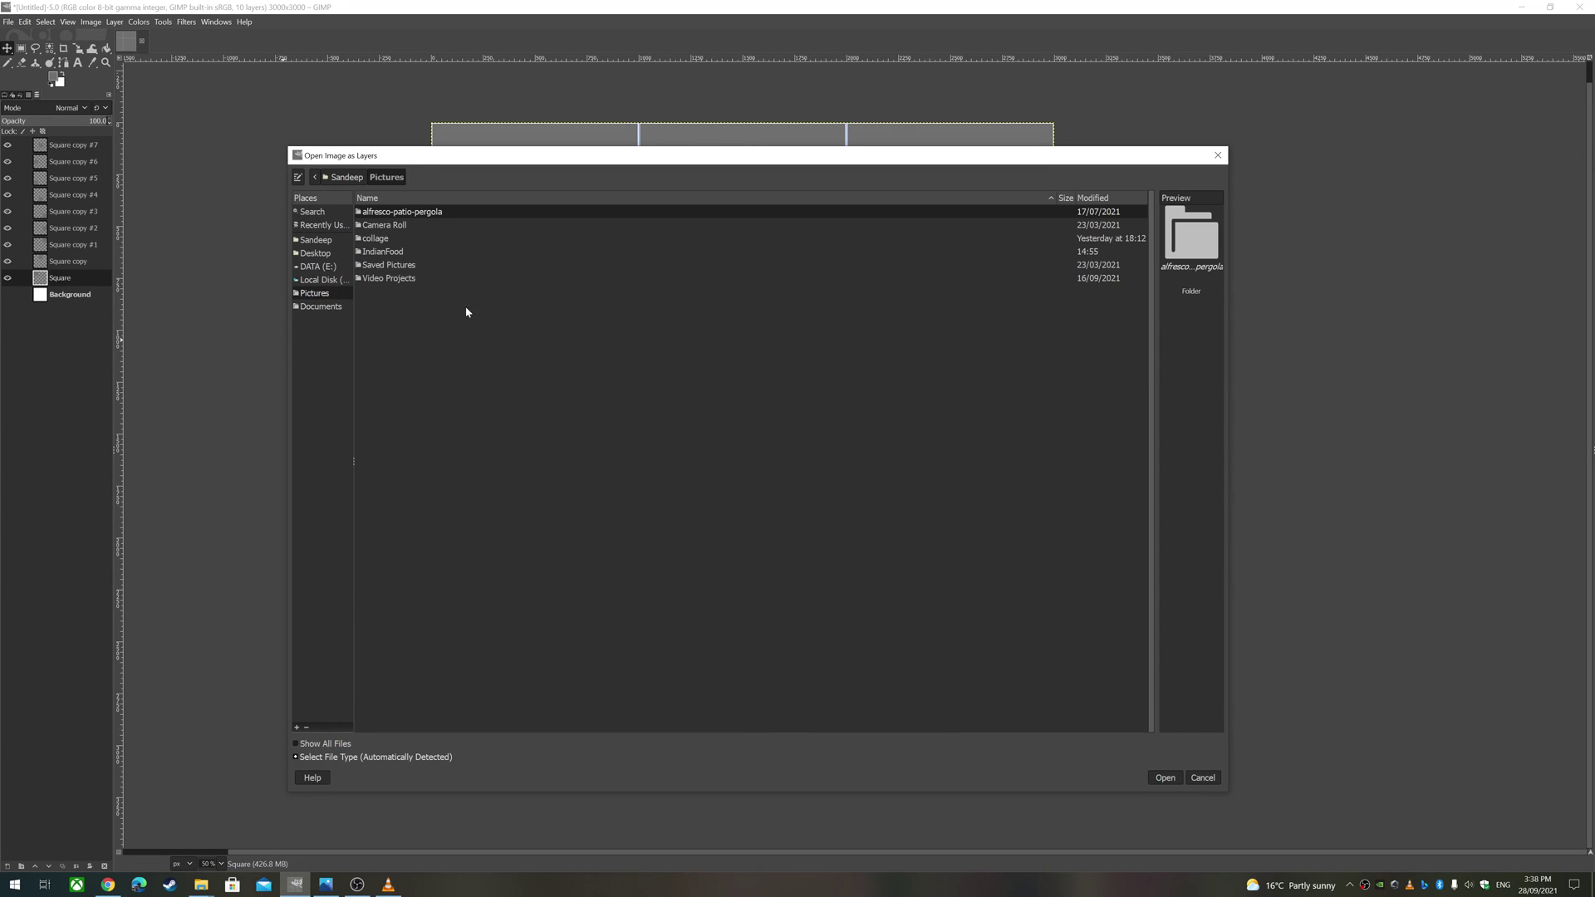
{"action": "double_click", "coordinate": [407, 252]}
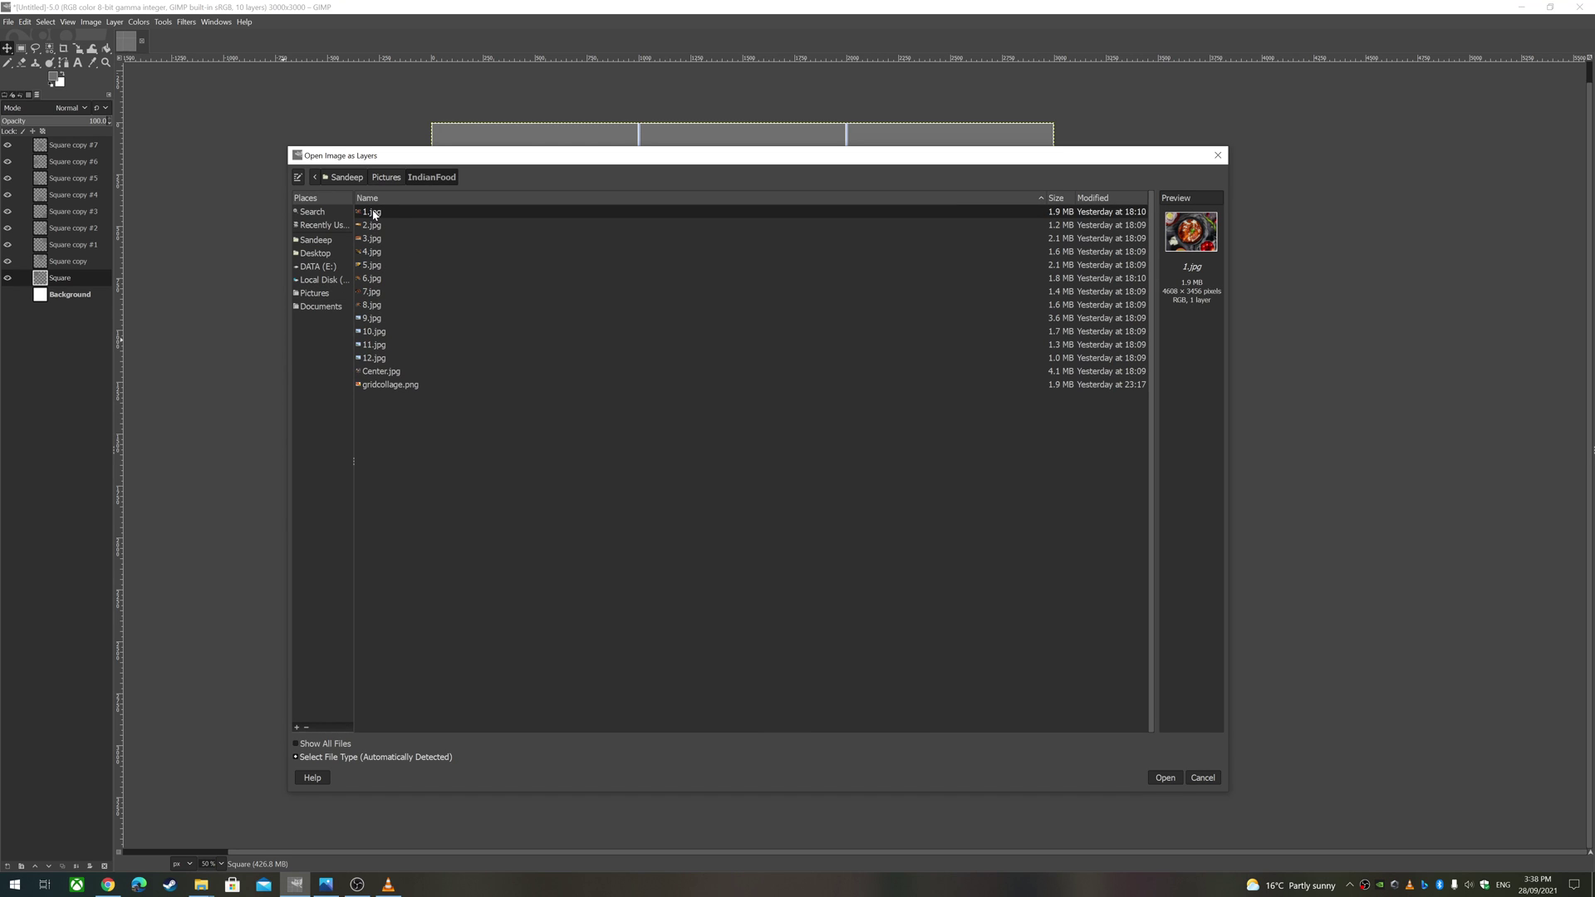
{"action": "left_click", "coordinate": [1164, 777]}
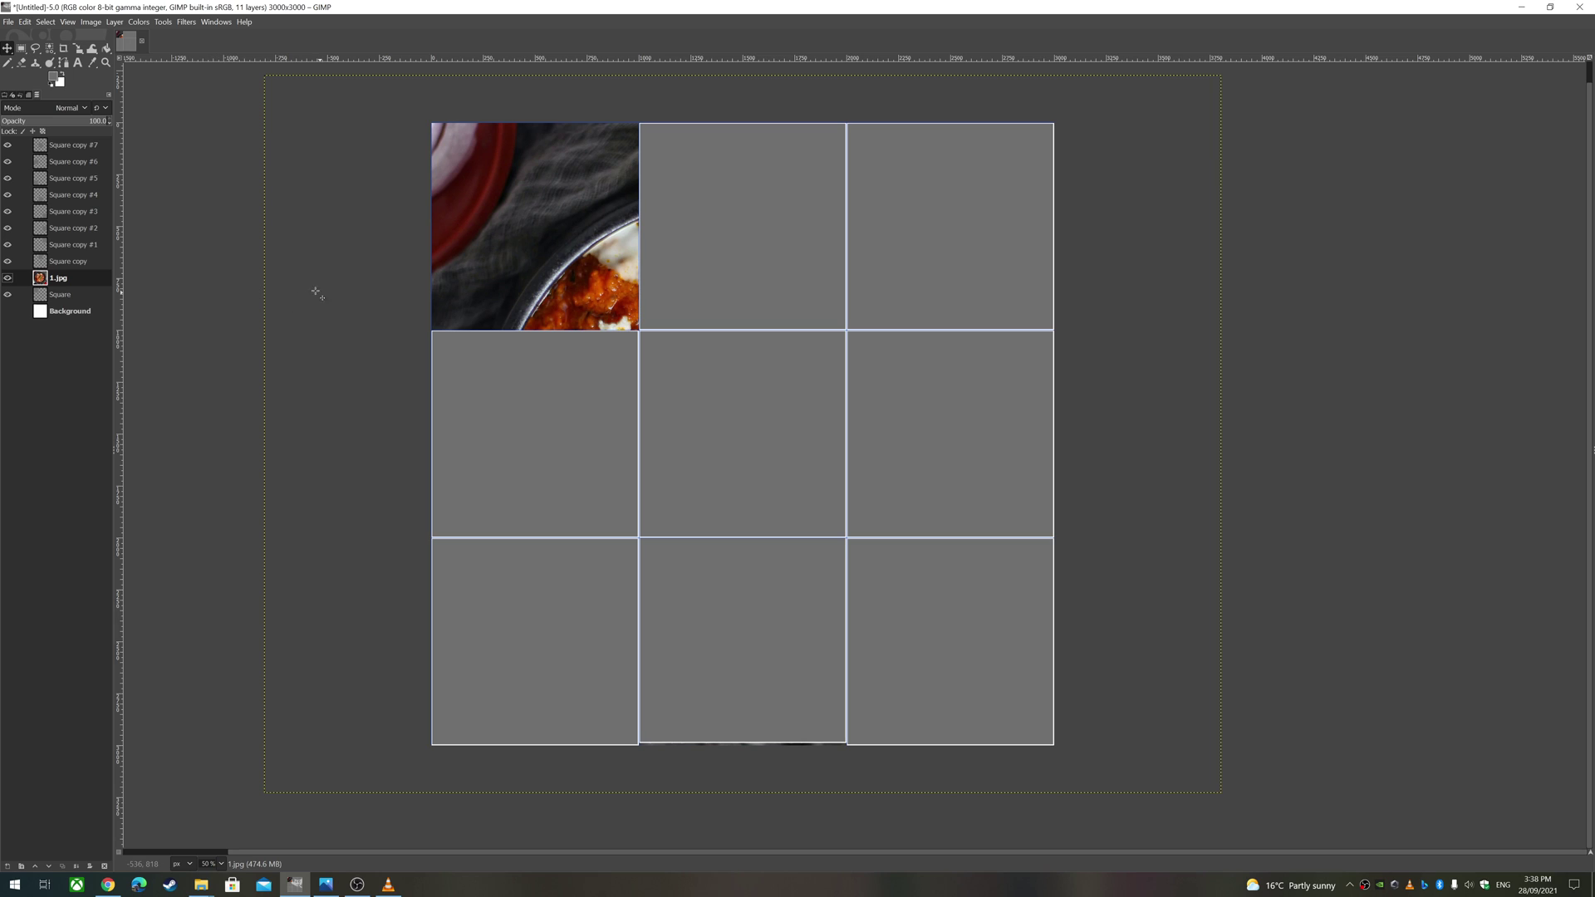
Switch to the Scale tool from the toolbox's transform tool group.
{"action": "scroll", "coordinate": [338, 331], "scroll_direction": "up", "scroll_amount": 1}
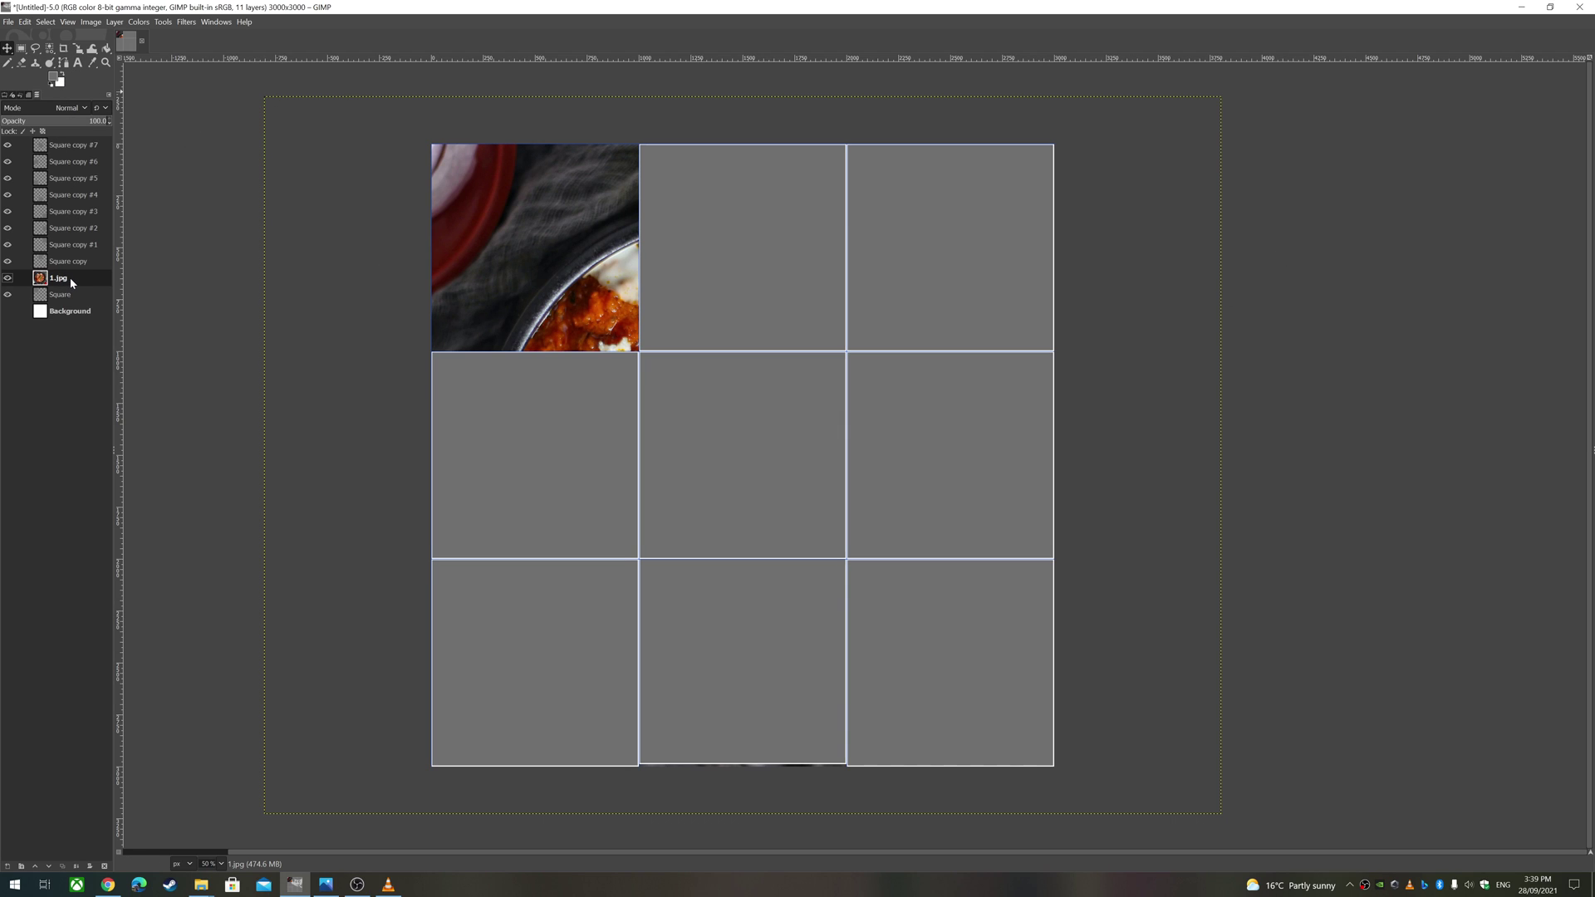
{"action": "left_click", "coordinate": [44, 23]}
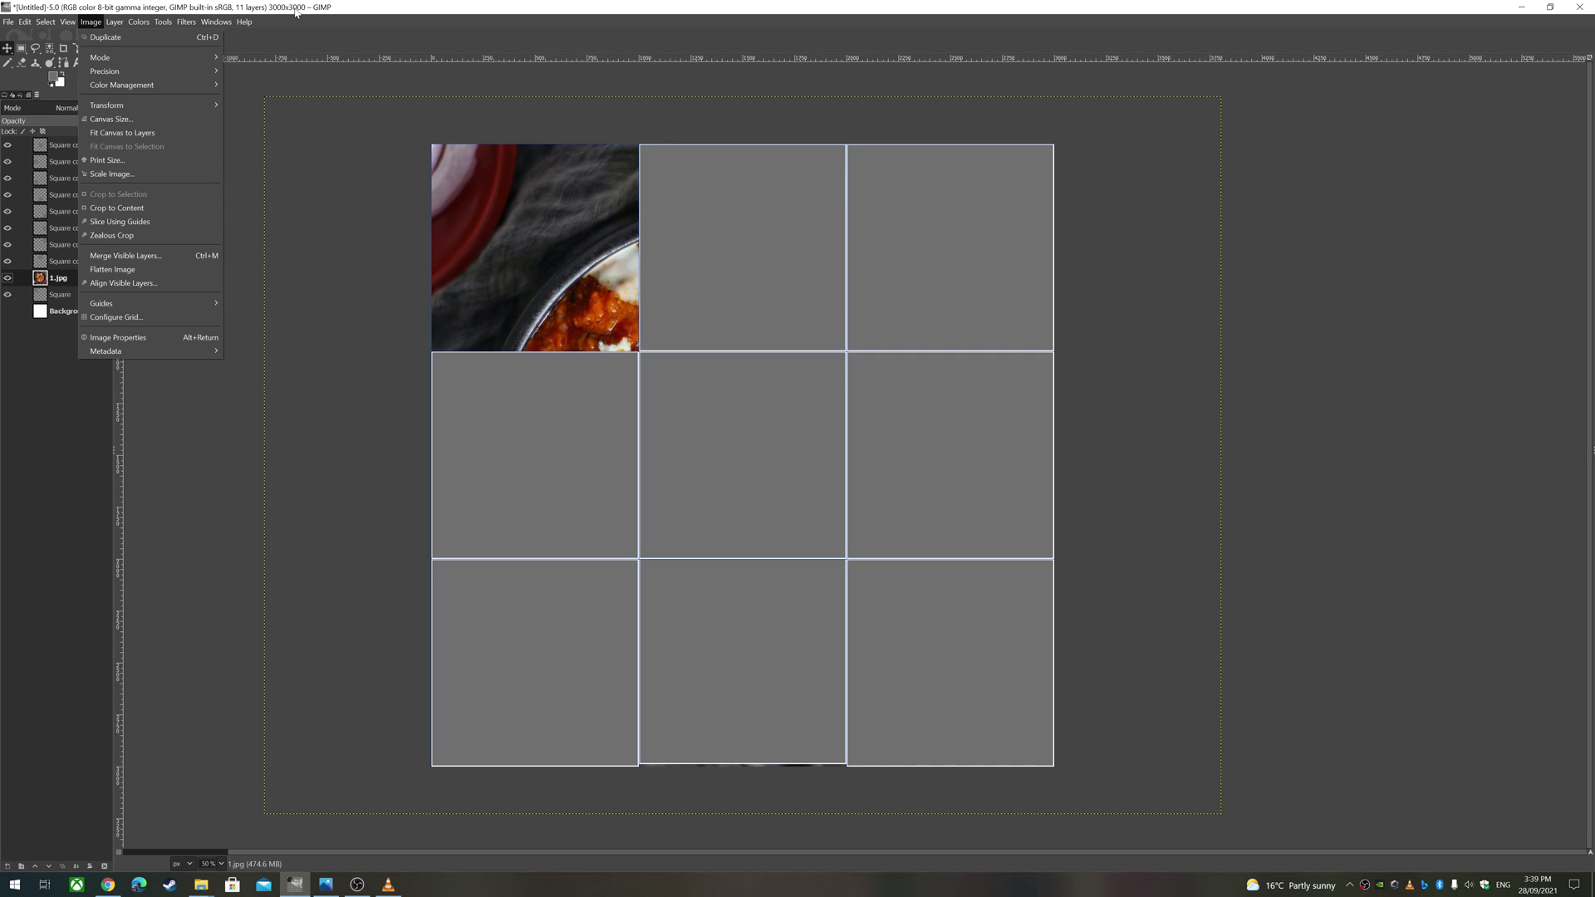
{"action": "left_click", "coordinate": [390, 396]}
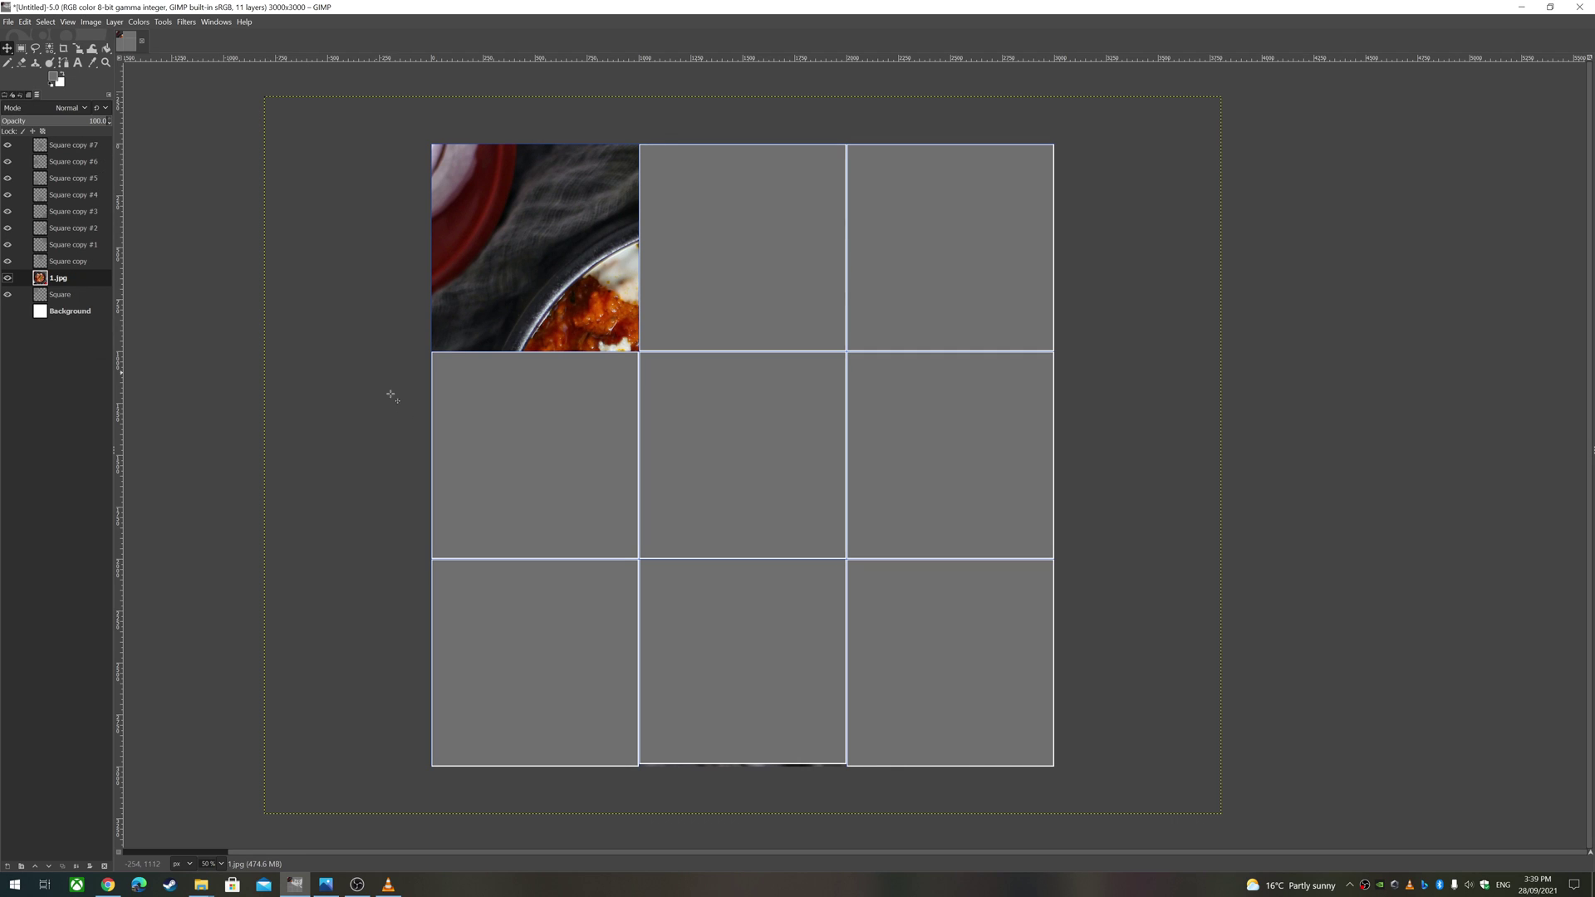
{"action": "left_click", "coordinate": [78, 51]}
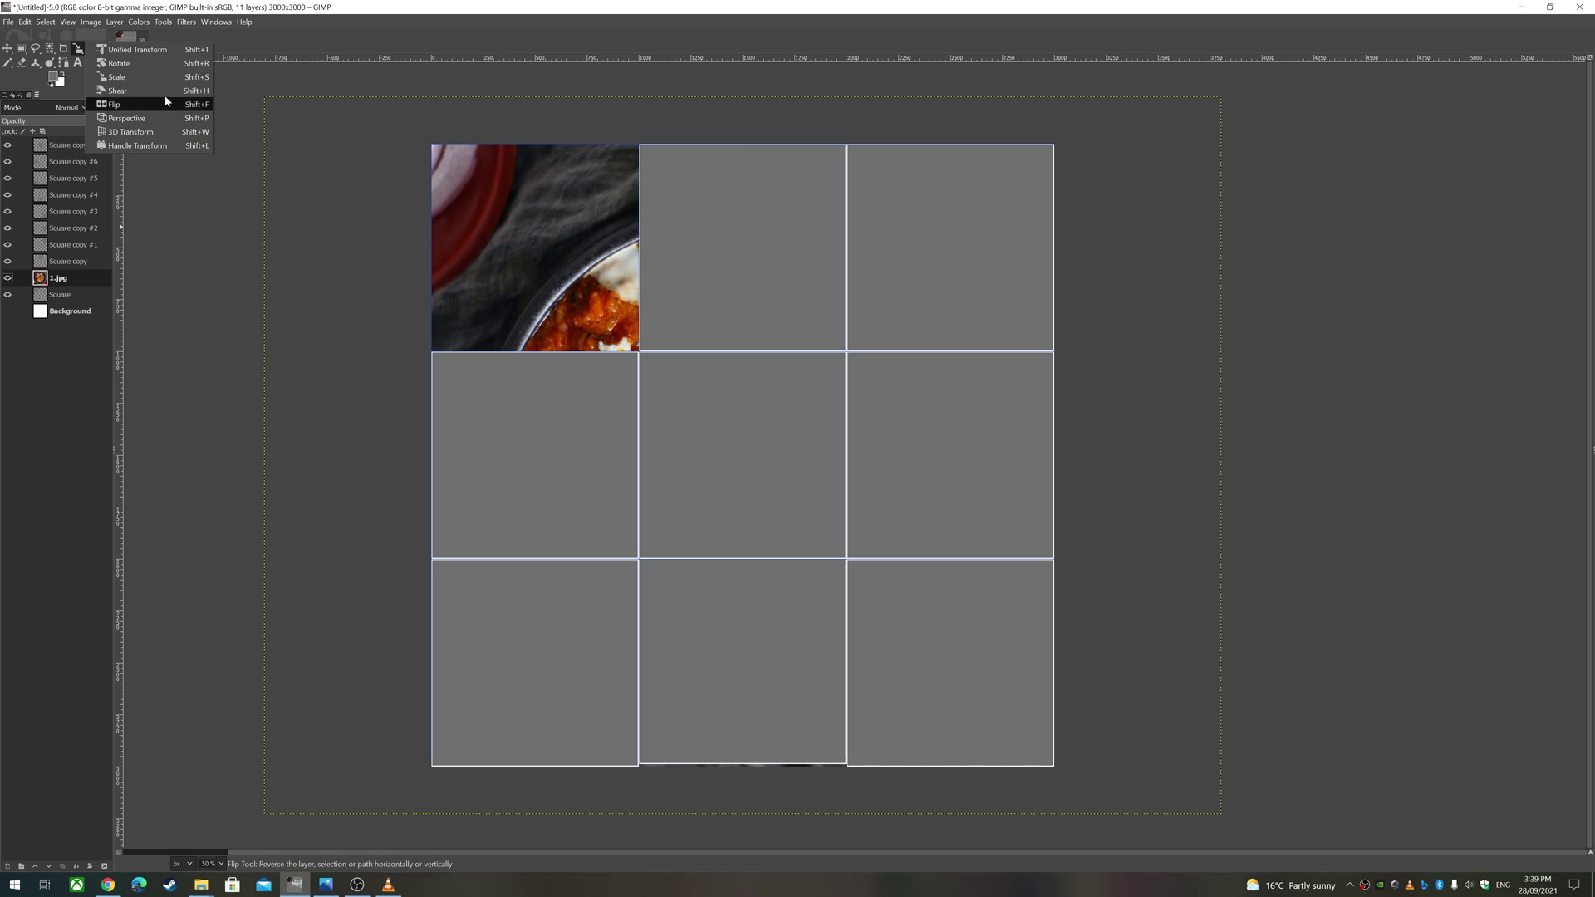
{"action": "left_click", "coordinate": [79, 52]}
{"action": "left_click", "coordinate": [79, 52]}
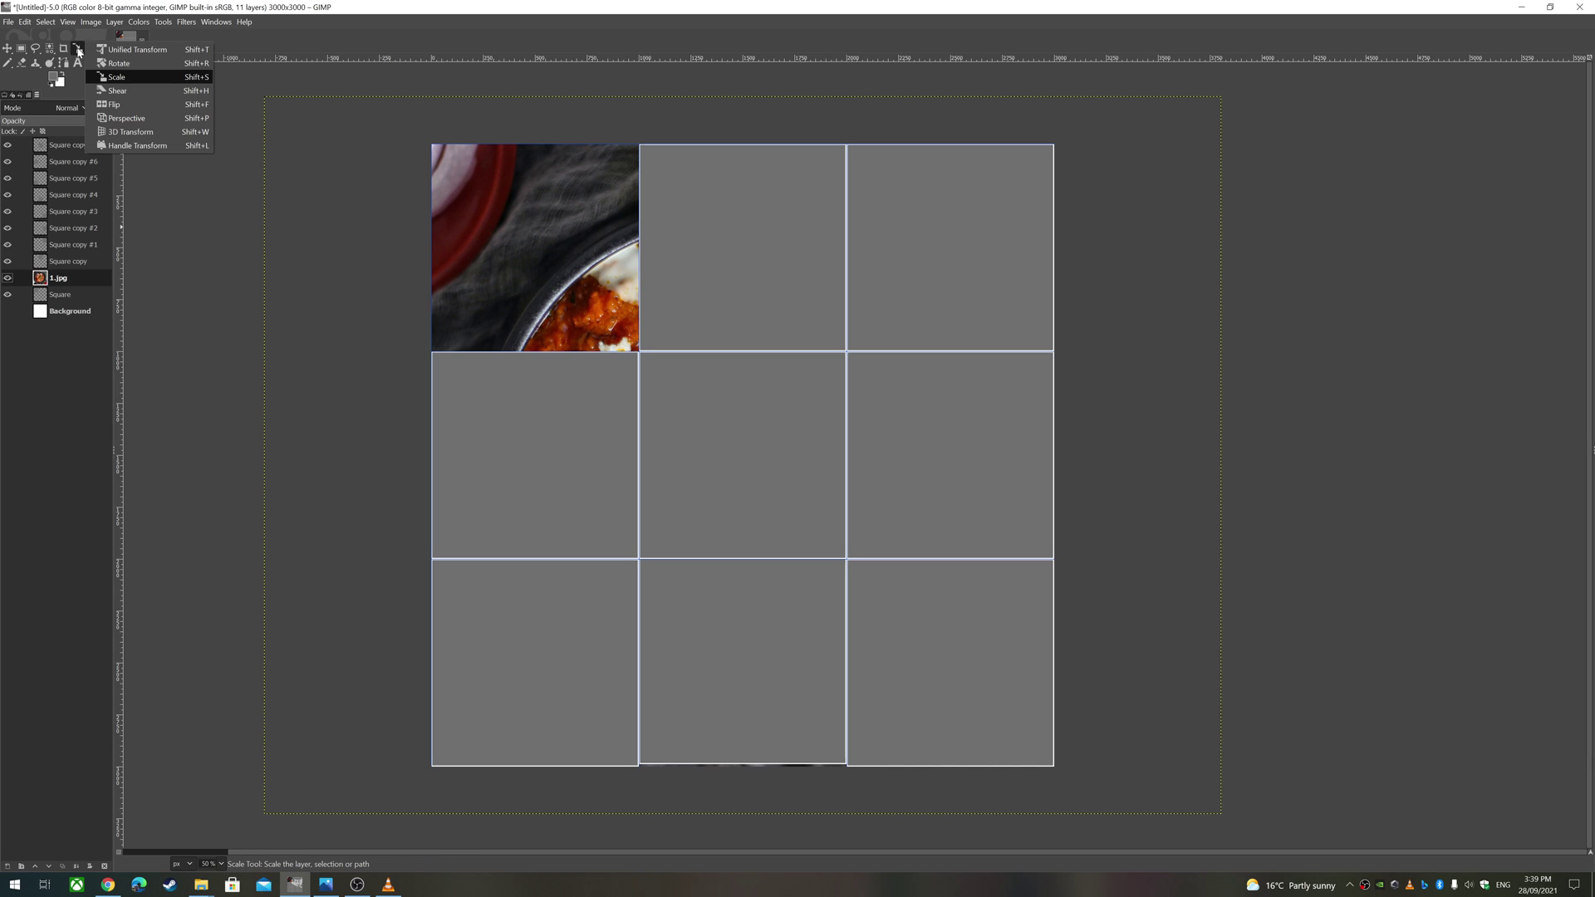
{"action": "left_click", "coordinate": [125, 74]}
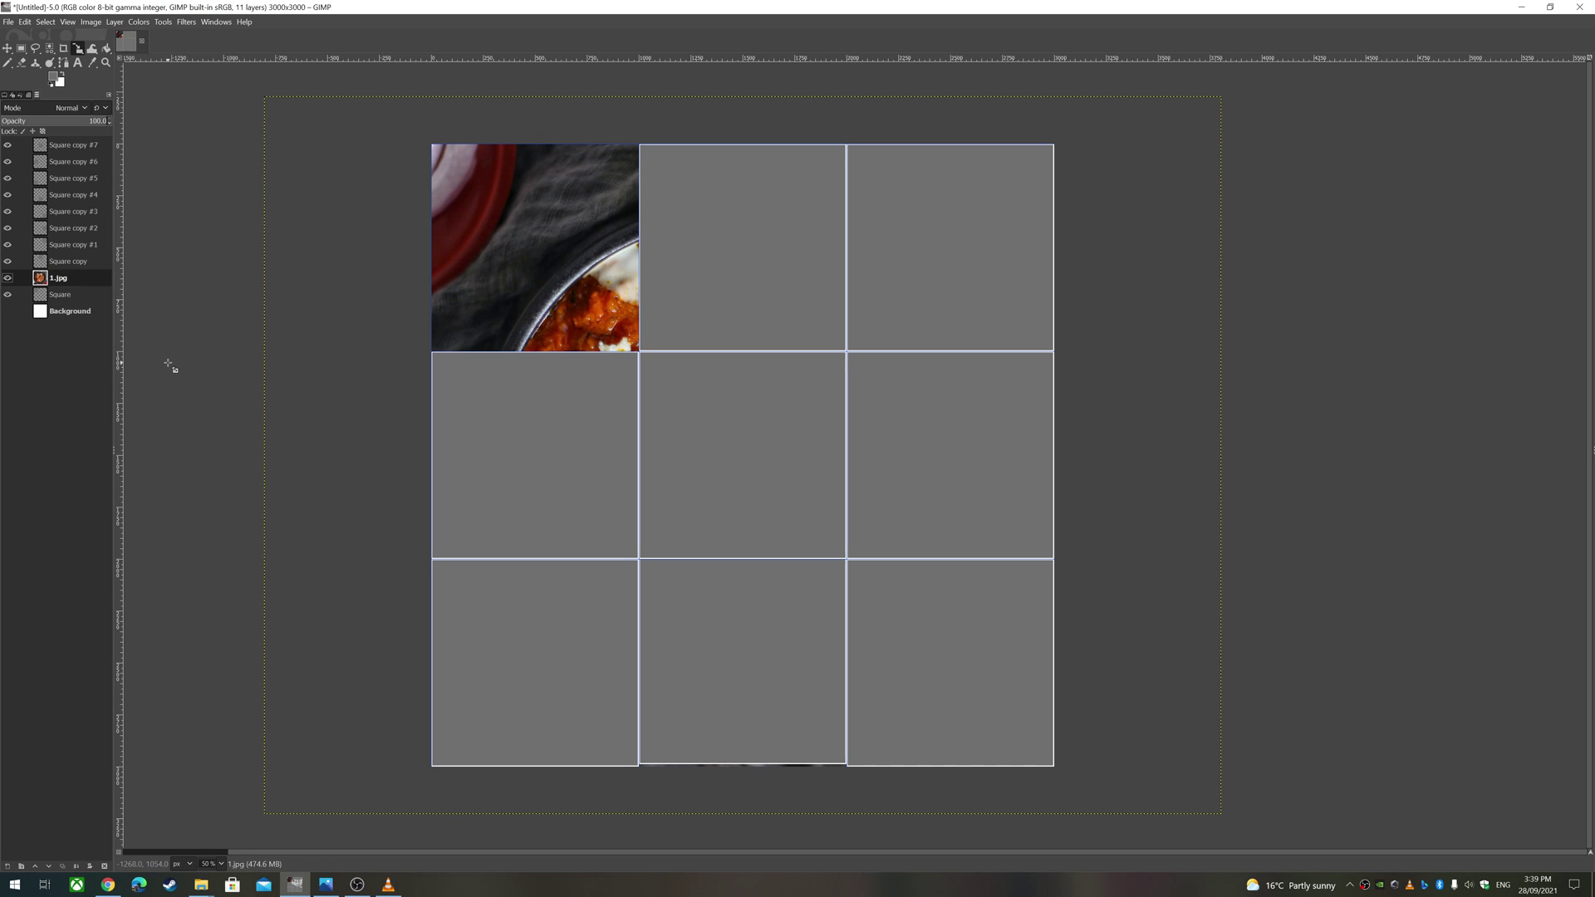
Scale 1.jpg down to about 1074×806 and place it over the top-left cell.
{"action": "left_click", "coordinate": [261, 99]}
{"action": "left_click_drag", "start_coordinate": [358, 179], "coordinate": [814, 459]}
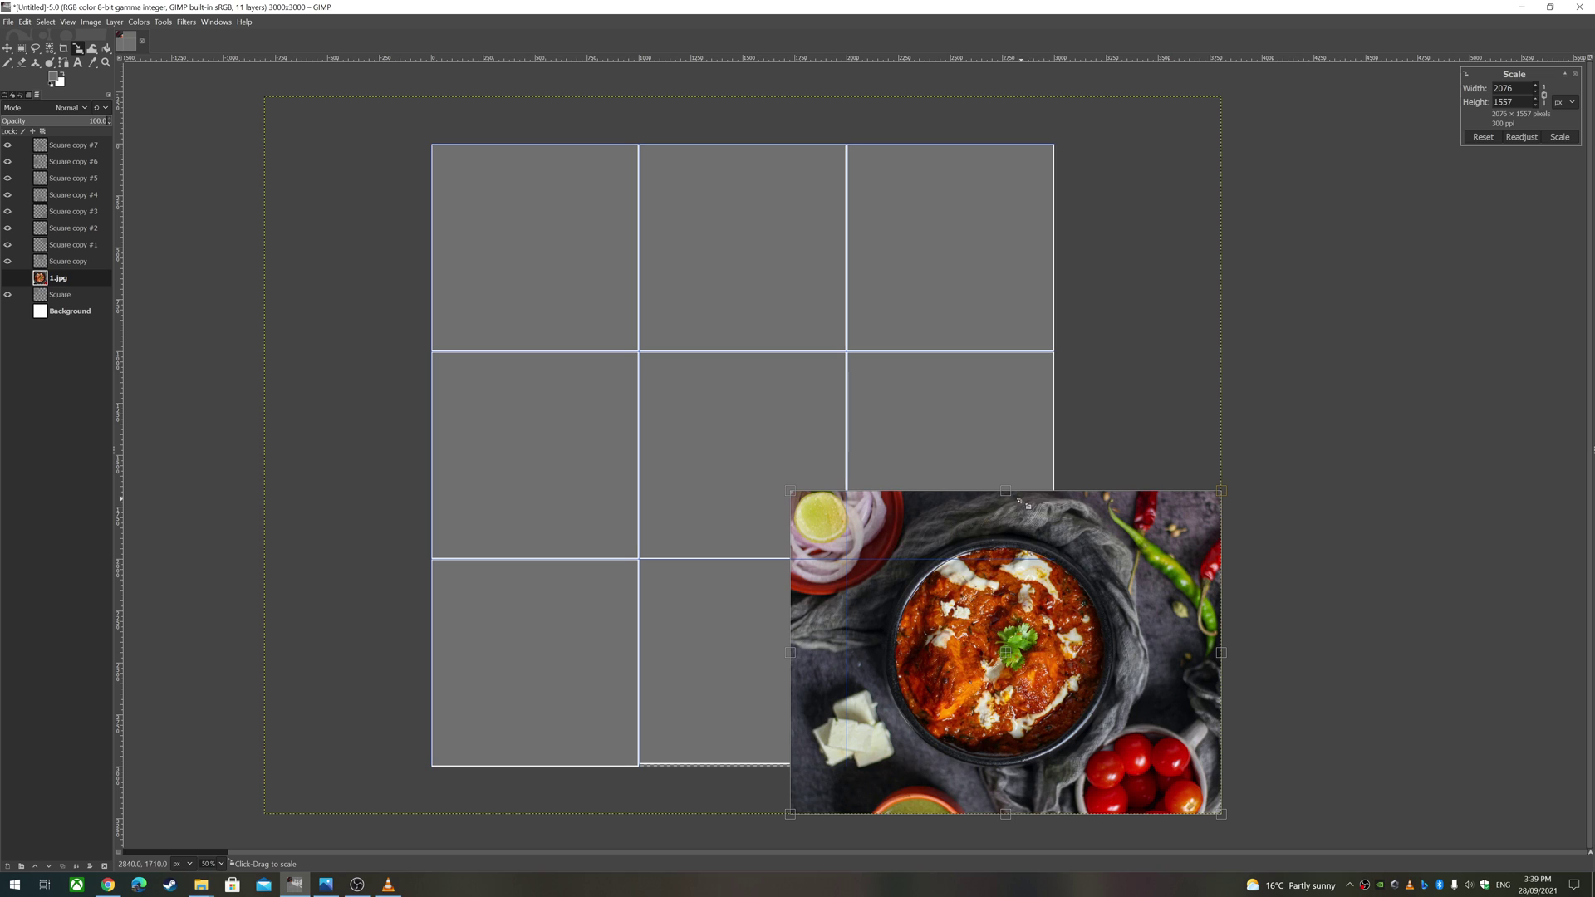
{"action": "left_click_drag", "start_coordinate": [1004, 489], "coordinate": [1012, 512]}
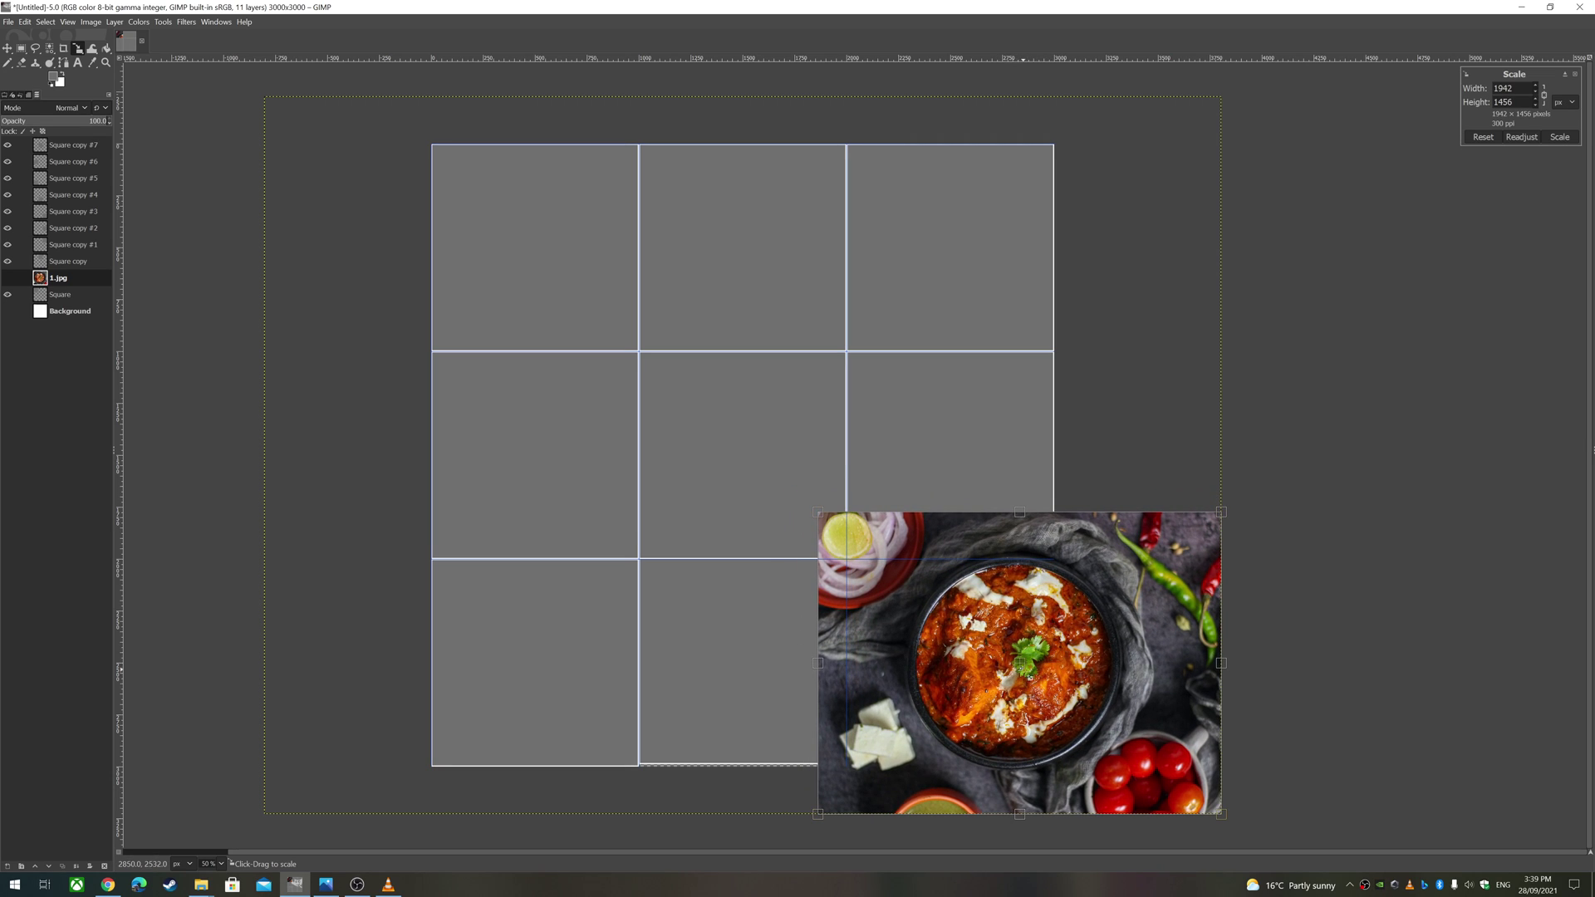
{"action": "left_click_drag", "start_coordinate": [1020, 663], "coordinate": [533, 241]}
{"action": "scroll", "coordinate": [534, 241], "scroll_direction": "up", "scroll_amount": 1}
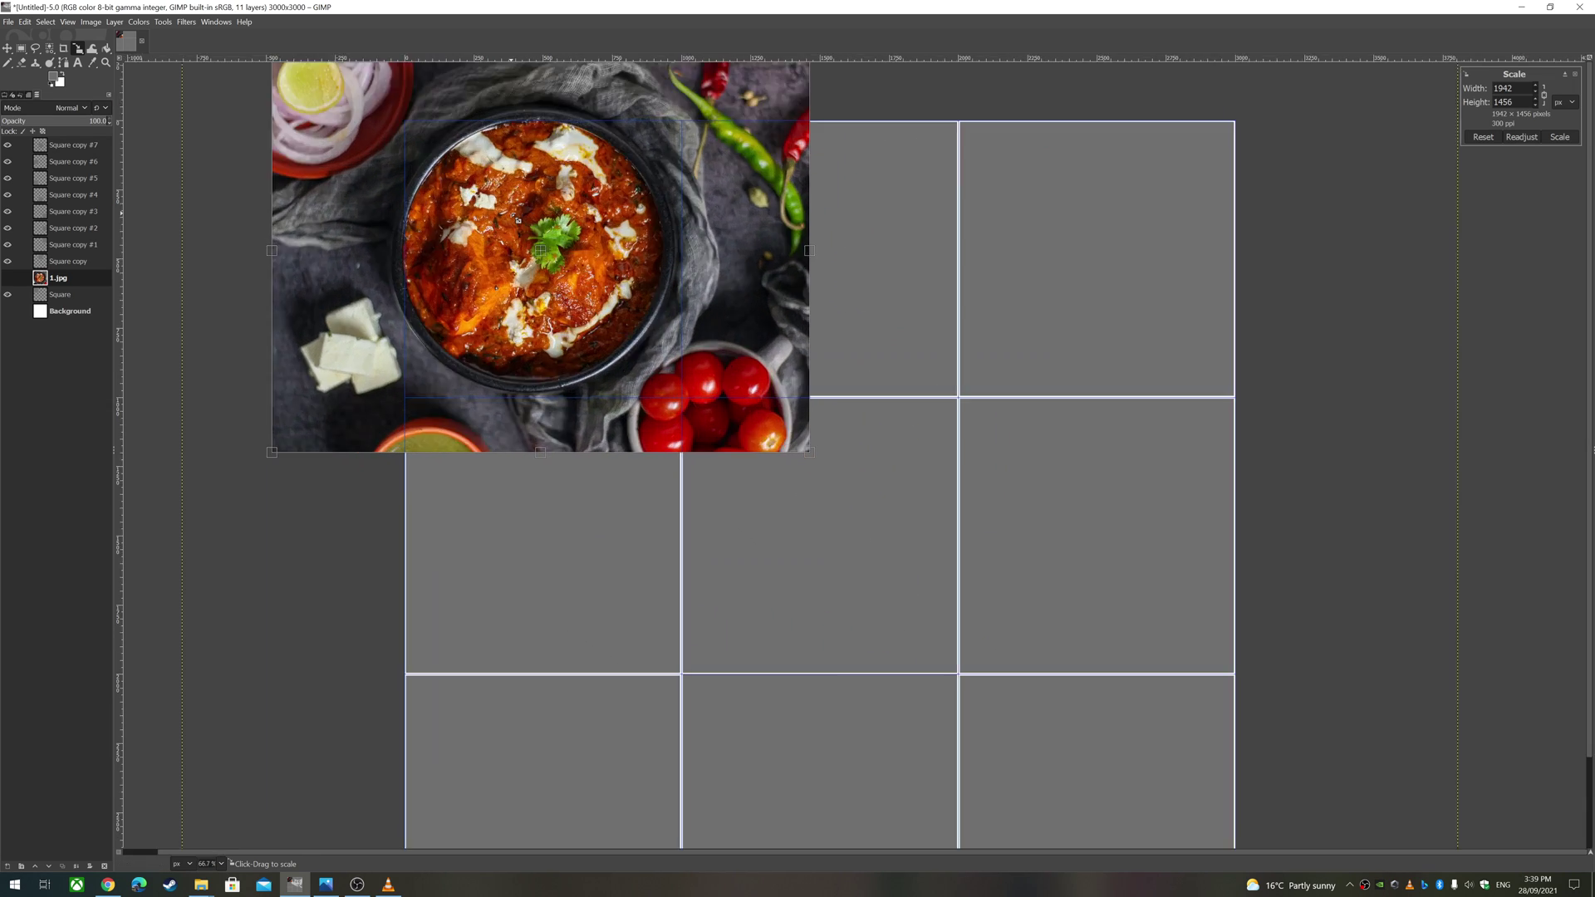
{"action": "left_click_drag", "start_coordinate": [803, 451], "coordinate": [570, 274]}
{"action": "left_click_drag", "start_coordinate": [419, 171], "coordinate": [514, 221]}
Fine-tune 1.jpg to 1468×1101, centre it over the top-left cell, and apply the scale.
{"action": "left_click_drag", "start_coordinate": [667, 336], "coordinate": [653, 331]}
{"action": "left_click_drag", "start_coordinate": [537, 234], "coordinate": [507, 221]}
{"action": "left_click_drag", "start_coordinate": [665, 341], "coordinate": [719, 438]}
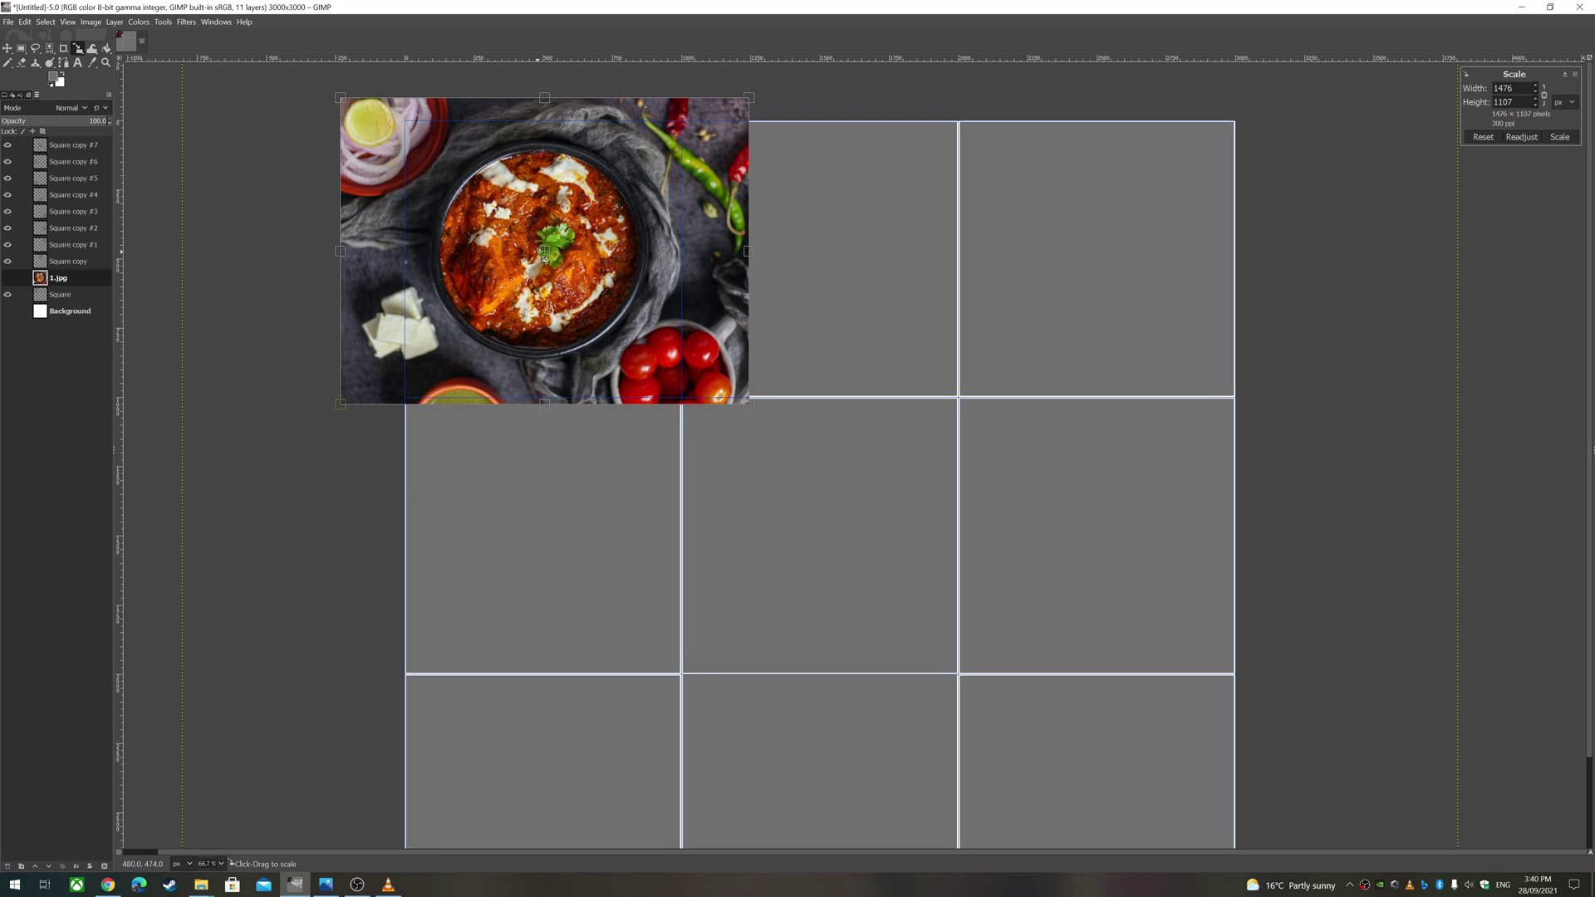
{"action": "left_click_drag", "start_coordinate": [340, 98], "coordinate": [343, 99]}
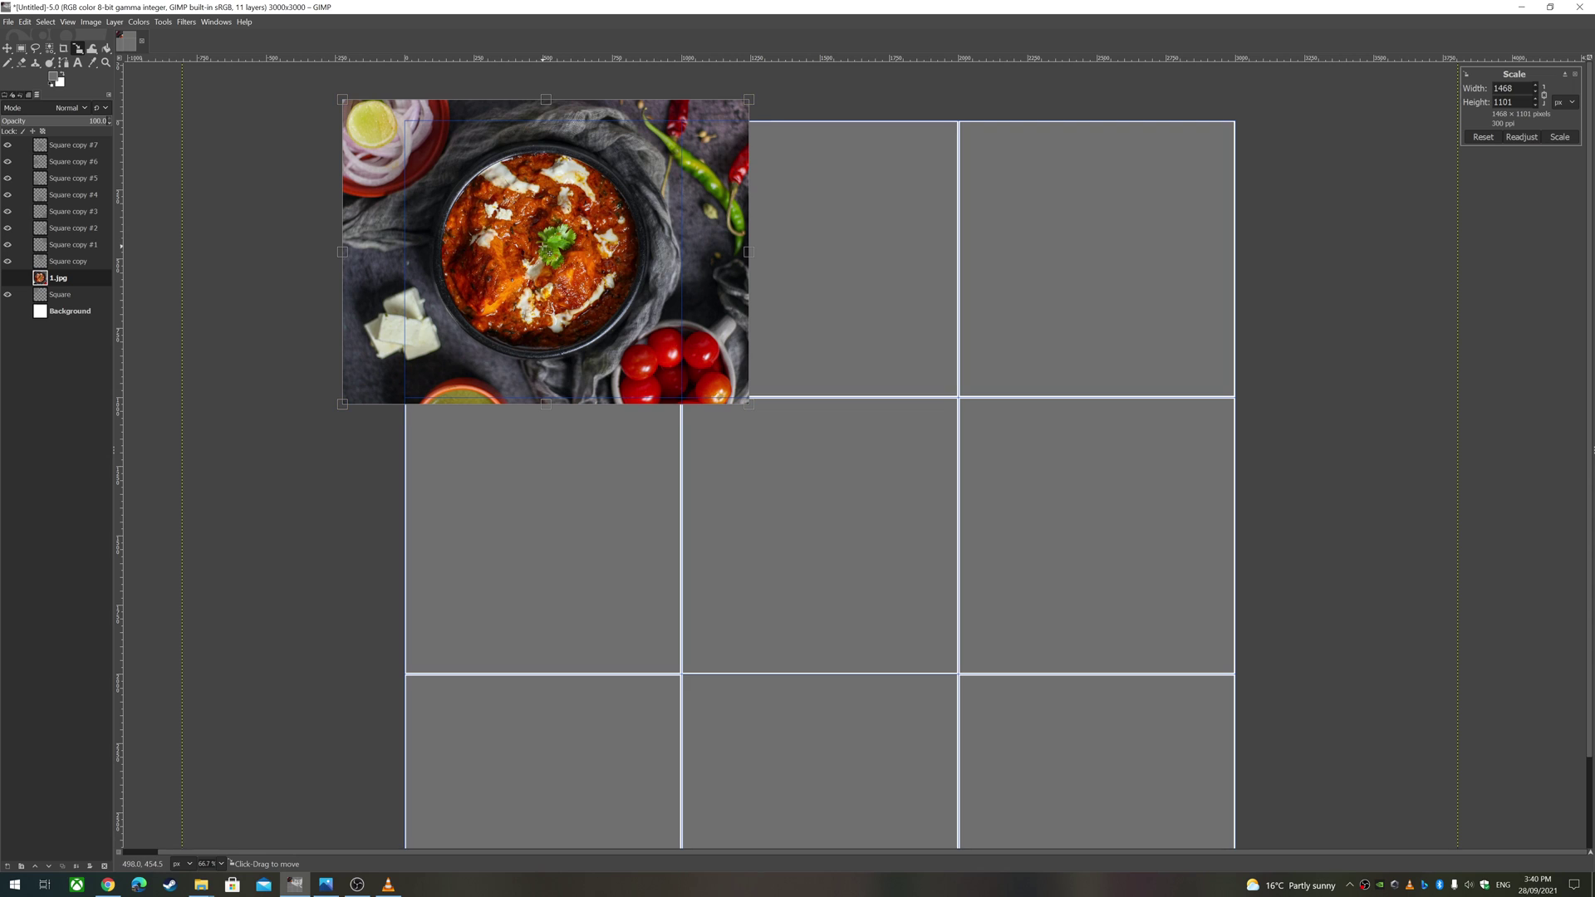
{"action": "left_click_drag", "start_coordinate": [548, 252], "coordinate": [551, 266]}
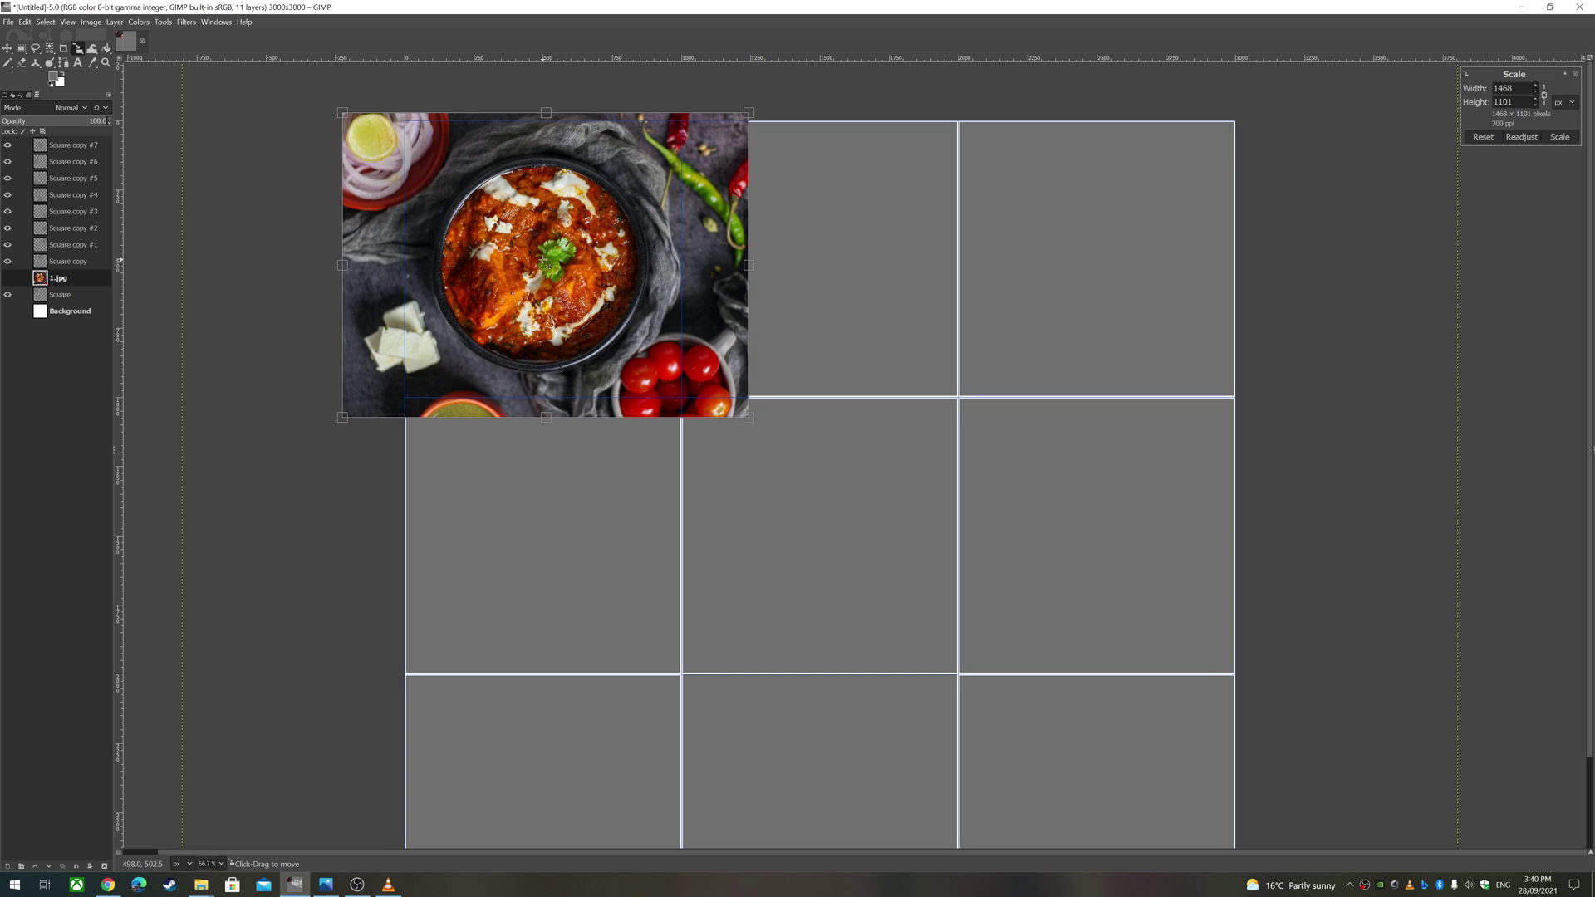
{"action": "left_click_drag", "start_coordinate": [548, 265], "coordinate": [544, 265]}
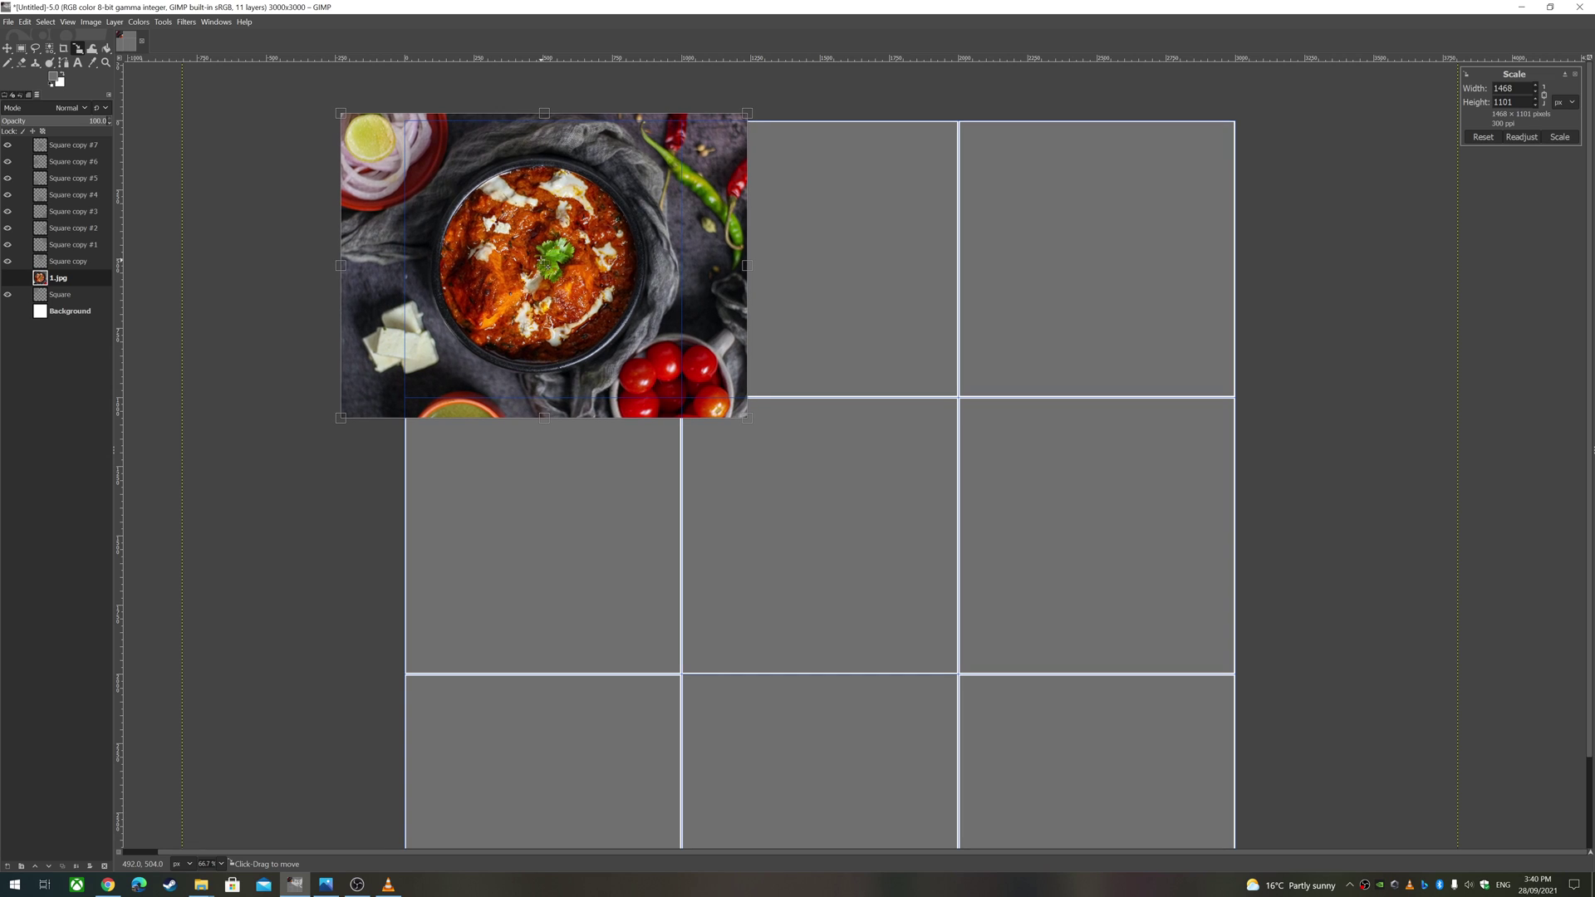
{"action": "left_click", "coordinate": [1561, 137]}
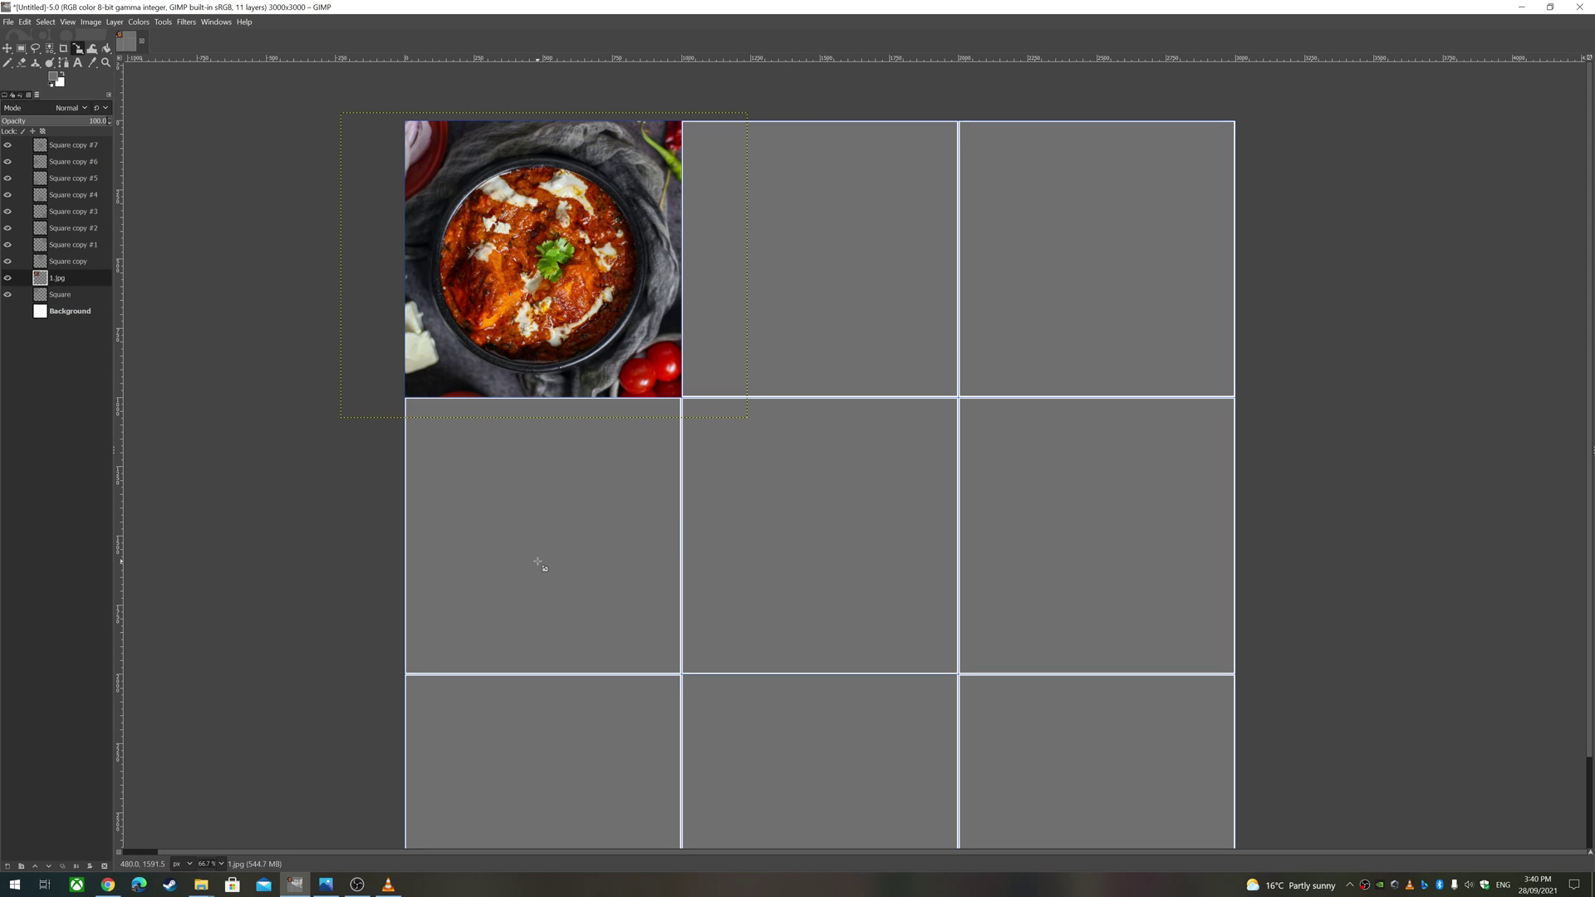
Hide 1.jpg and select the Square layer's top-left grey cell with Select By Color.
{"action": "left_click", "coordinate": [59, 298]}
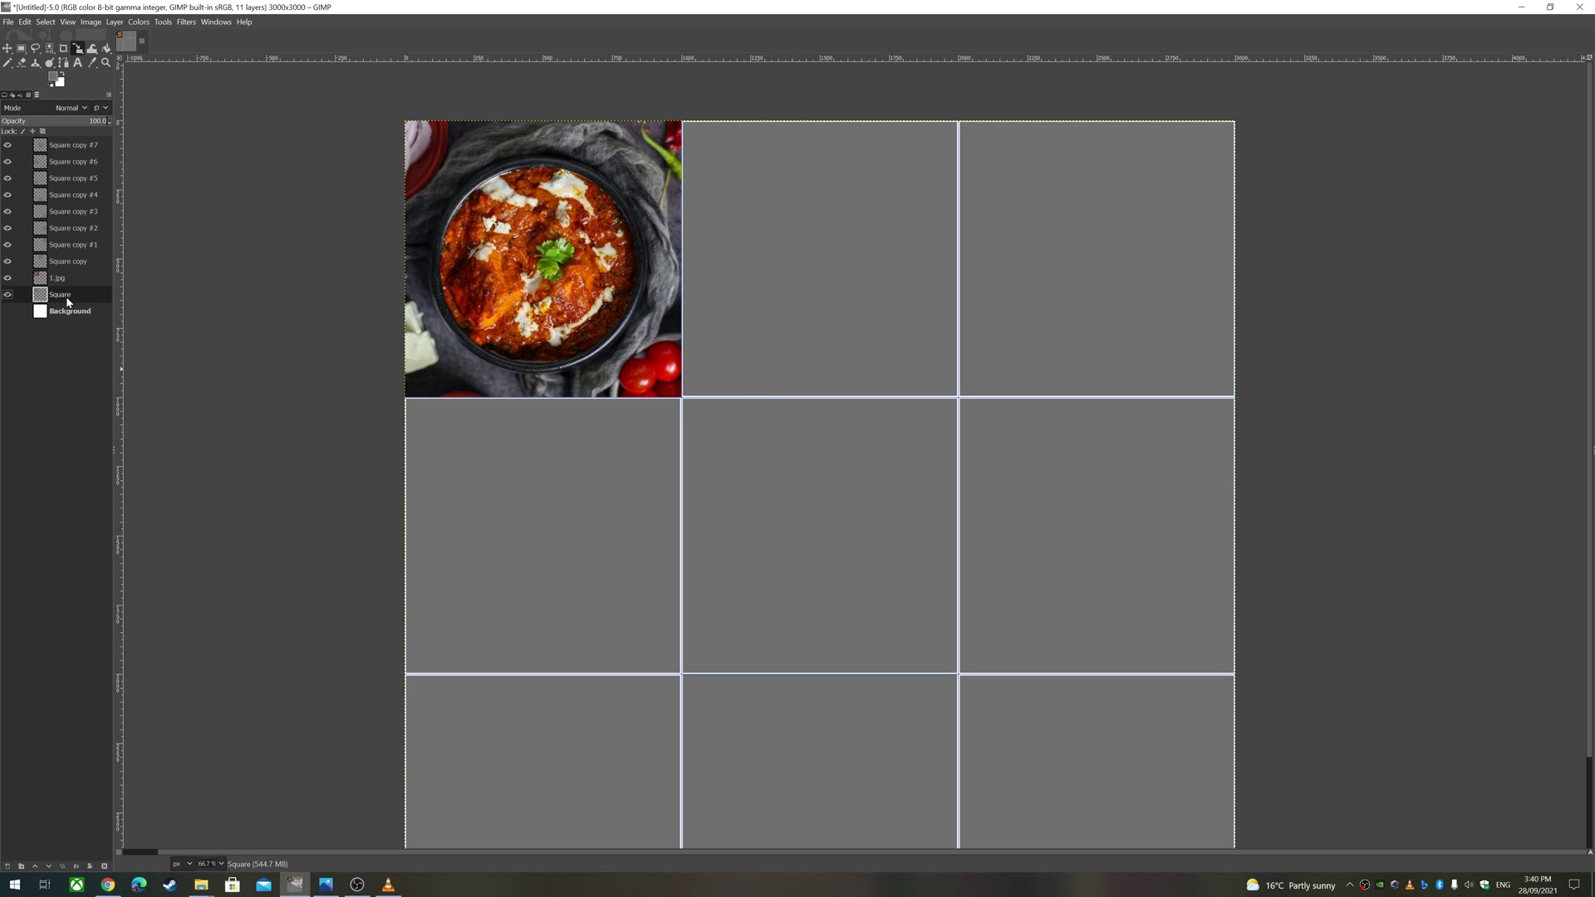
{"action": "left_click", "coordinate": [7, 279]}
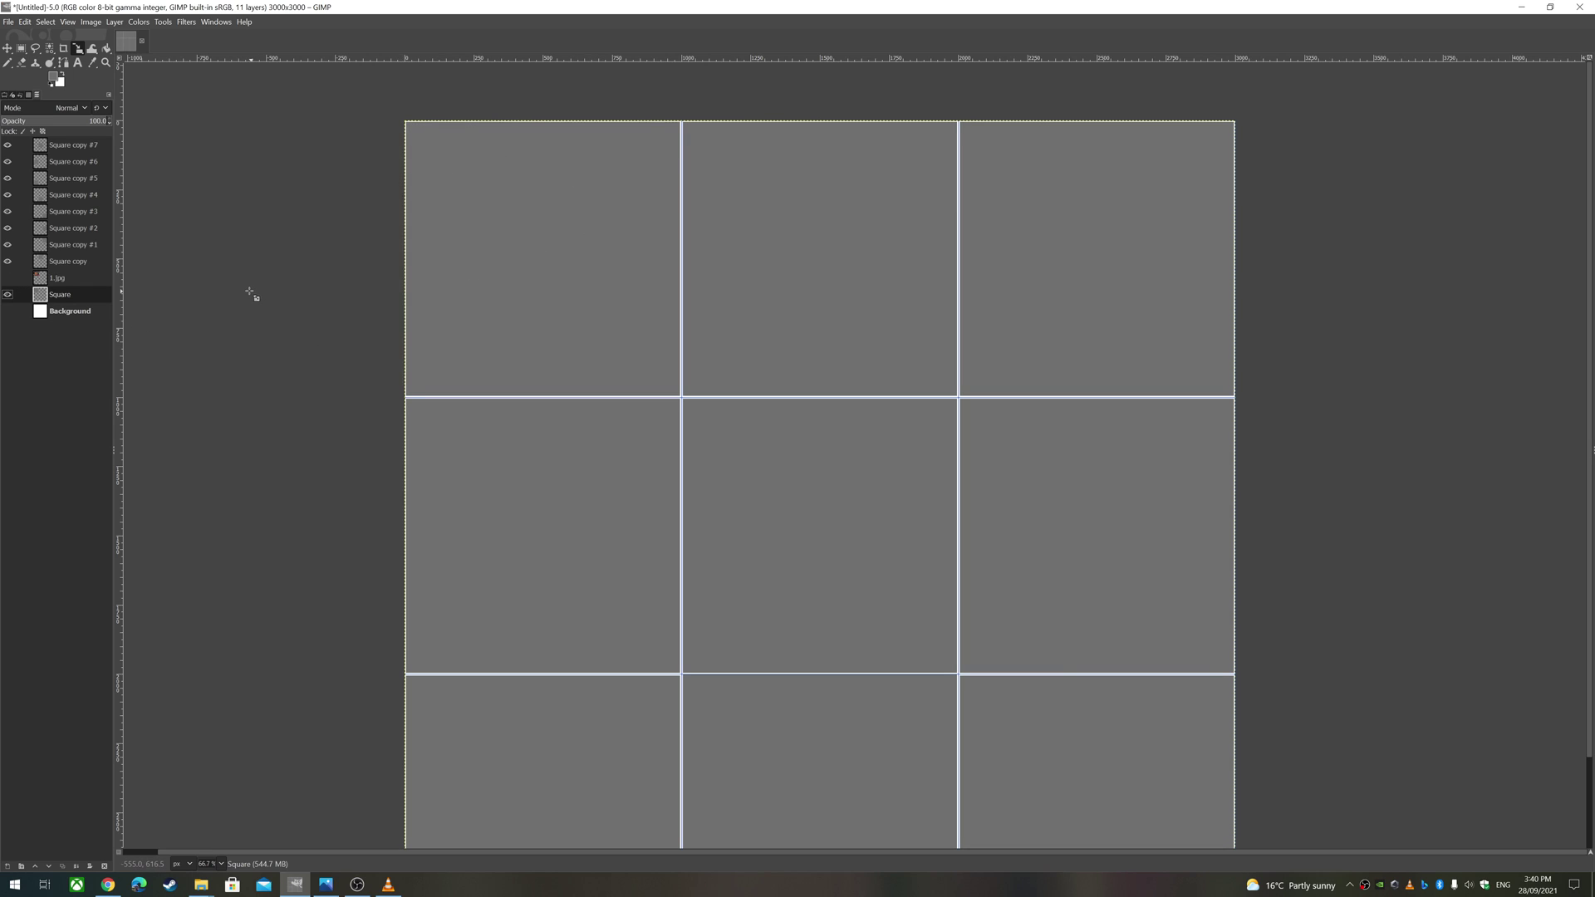
{"action": "left_click", "coordinate": [46, 22]}
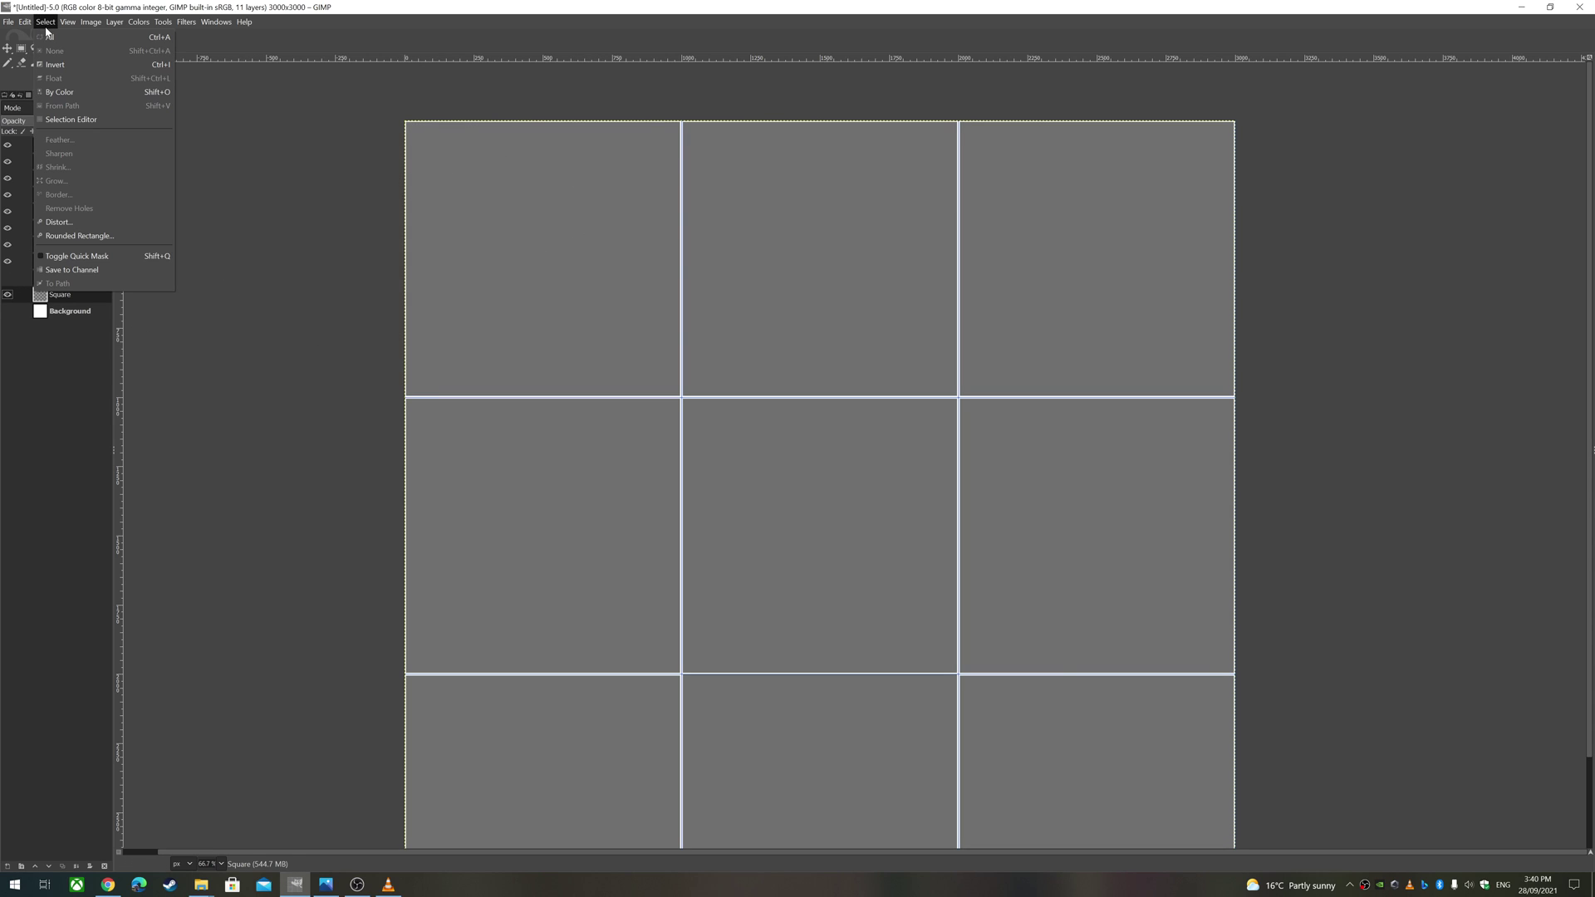
{"action": "left_click", "coordinate": [72, 91]}
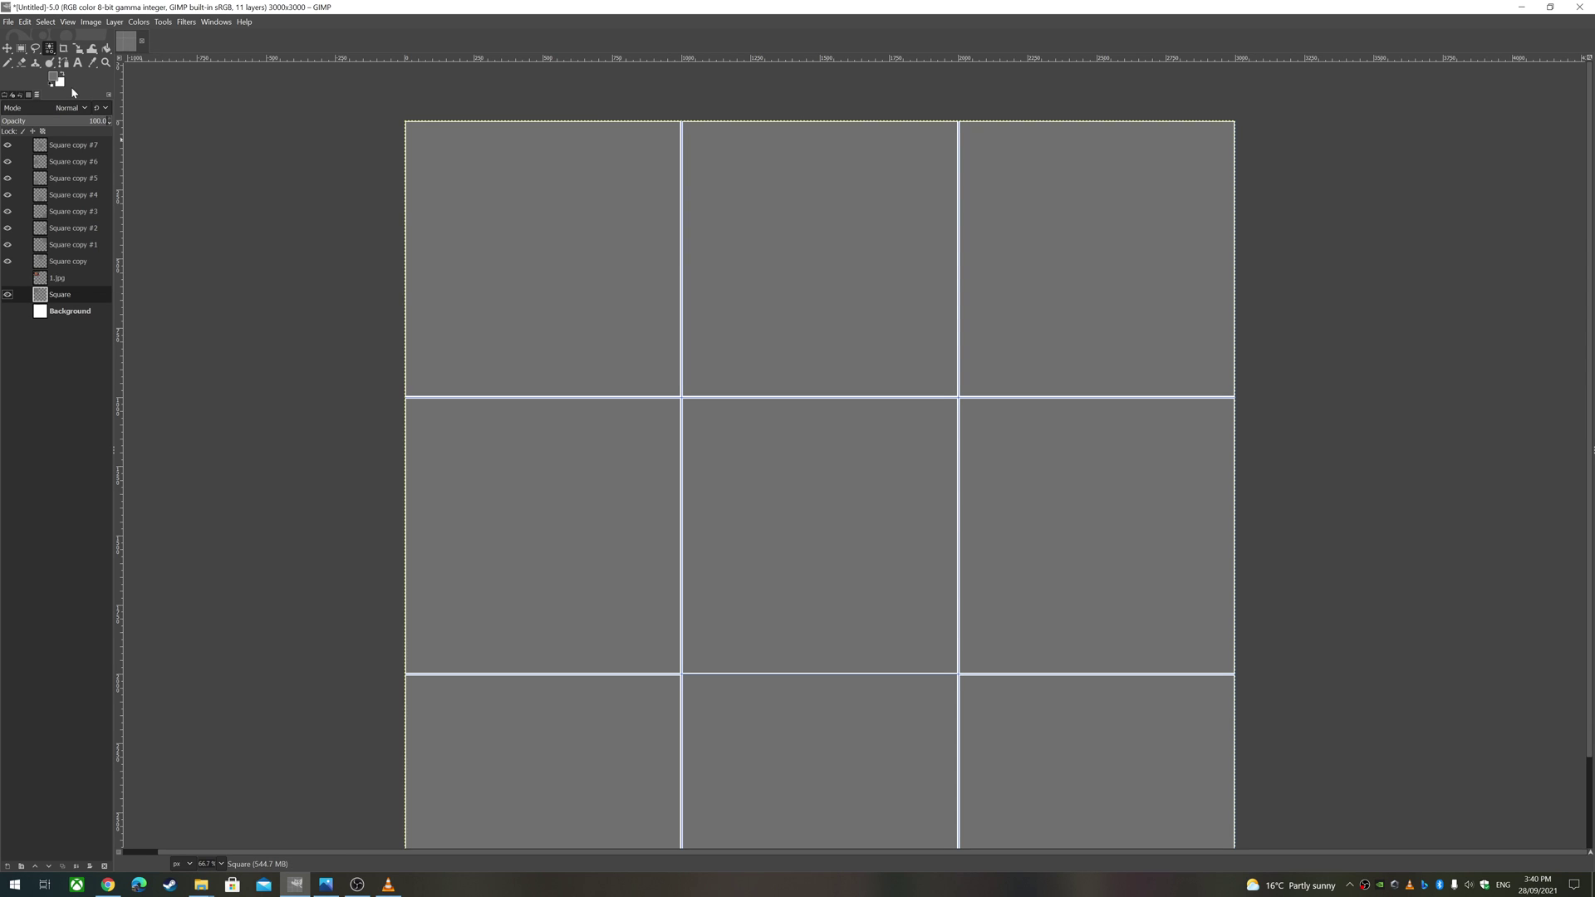
{"action": "left_click", "coordinate": [496, 226]}
{"action": "scroll", "coordinate": [659, 328], "scroll_direction": "up", "scroll_amount": 3}
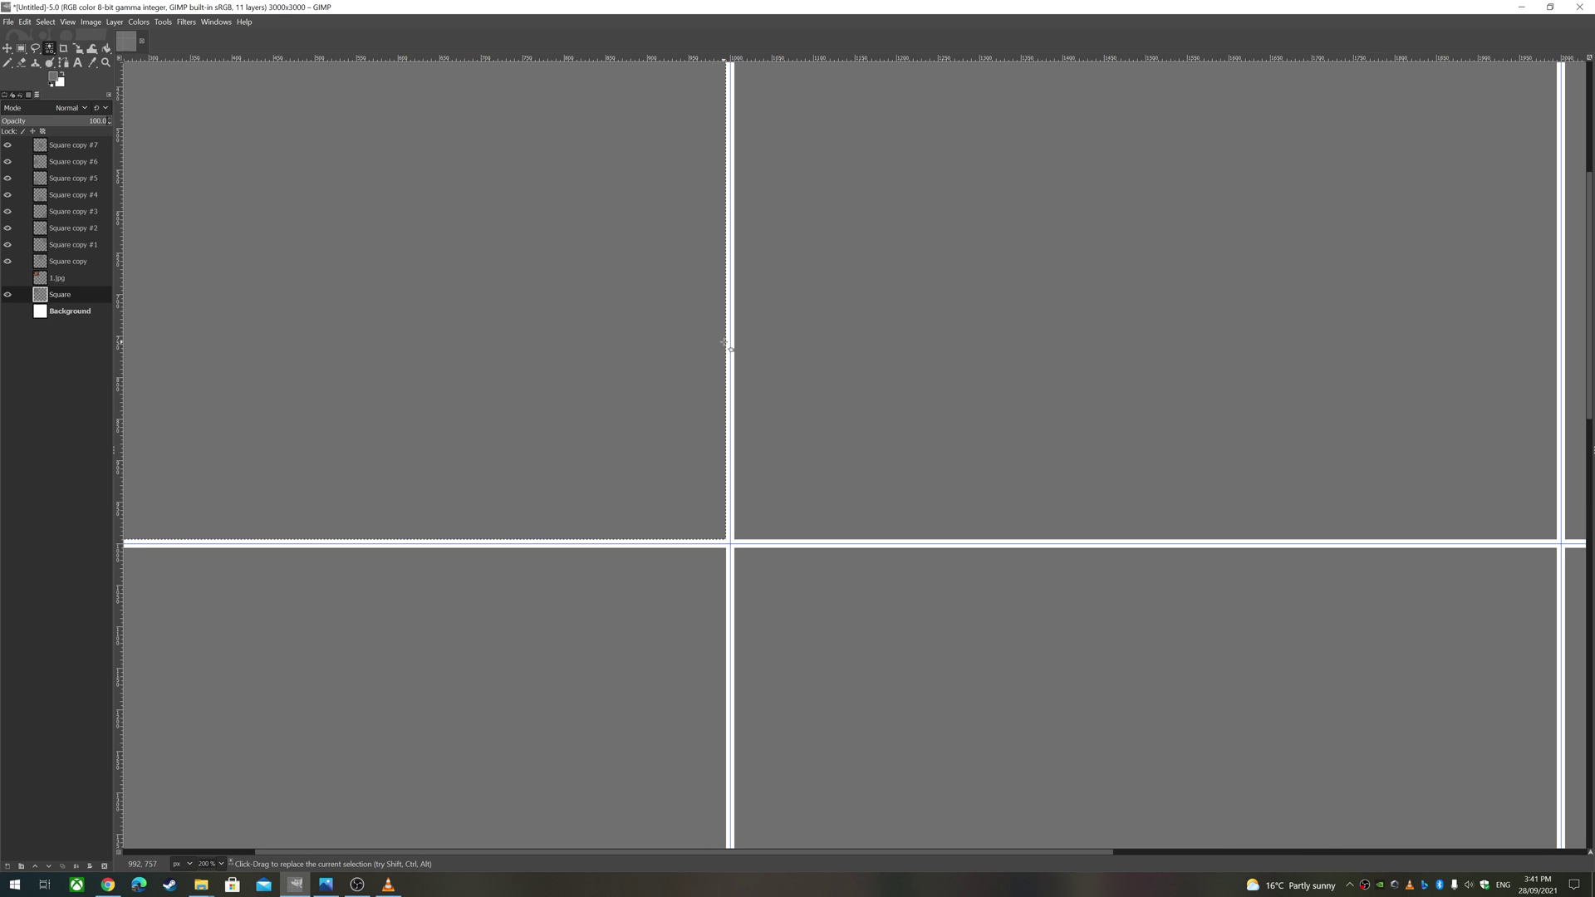
{"action": "scroll", "coordinate": [388, 331], "scroll_direction": "down", "scroll_amount": 2}
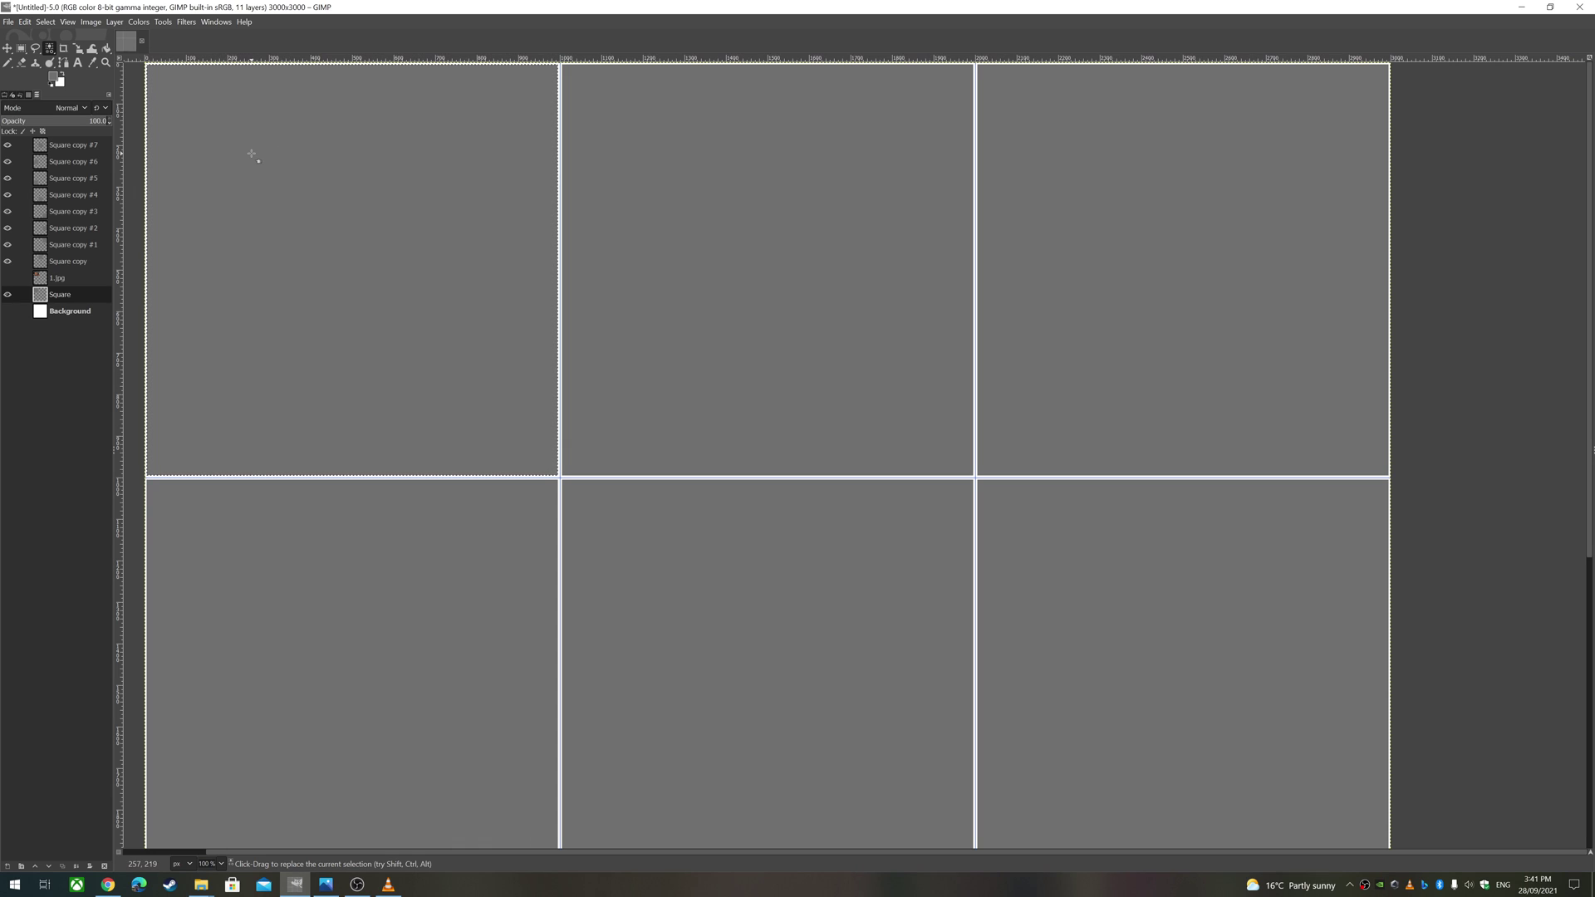
Show 1.jpg and give it a Selection-based layer mask, clipping it to the top-left cell.
{"action": "left_click", "coordinate": [8, 279]}
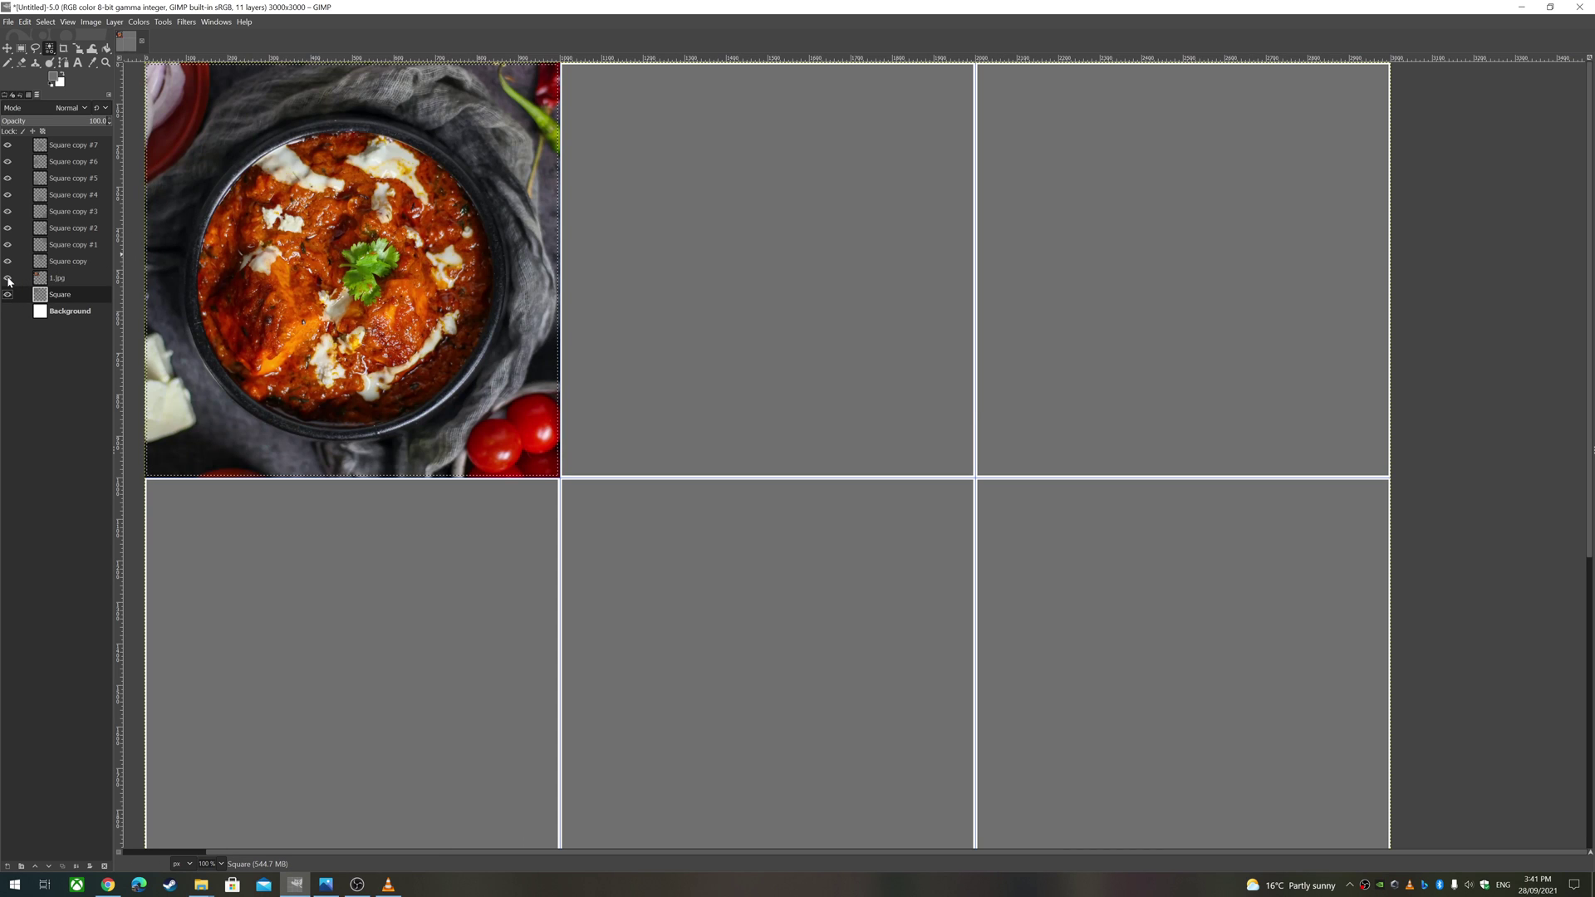
{"action": "left_click", "coordinate": [60, 283]}
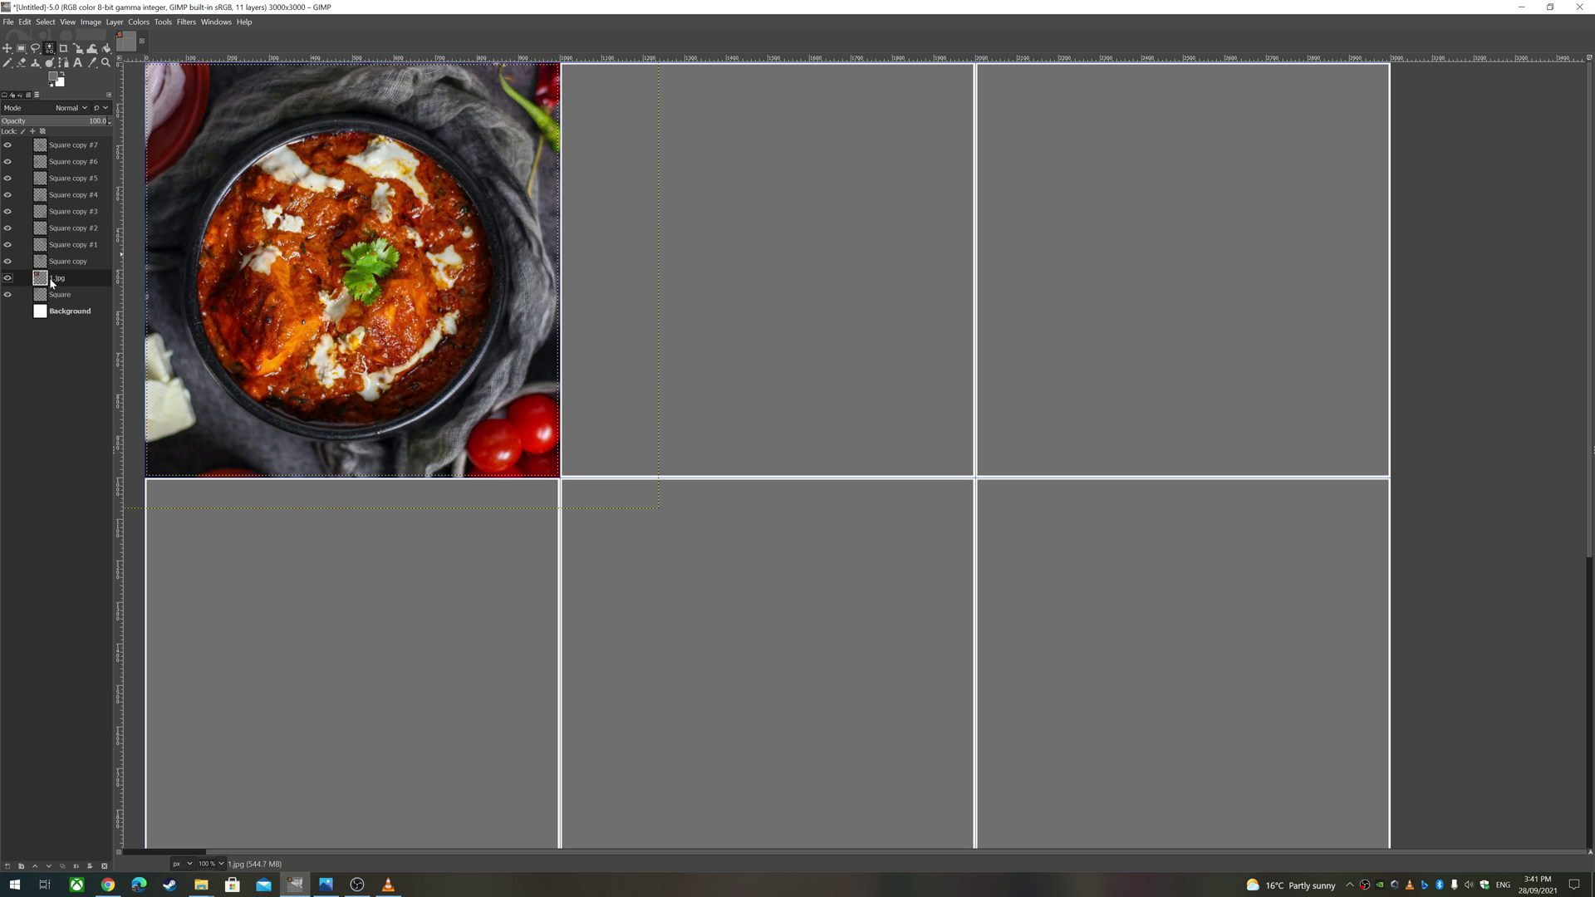
{"action": "left_click", "coordinate": [115, 23]}
{"action": "mouse_move", "coordinate": [166, 141]}
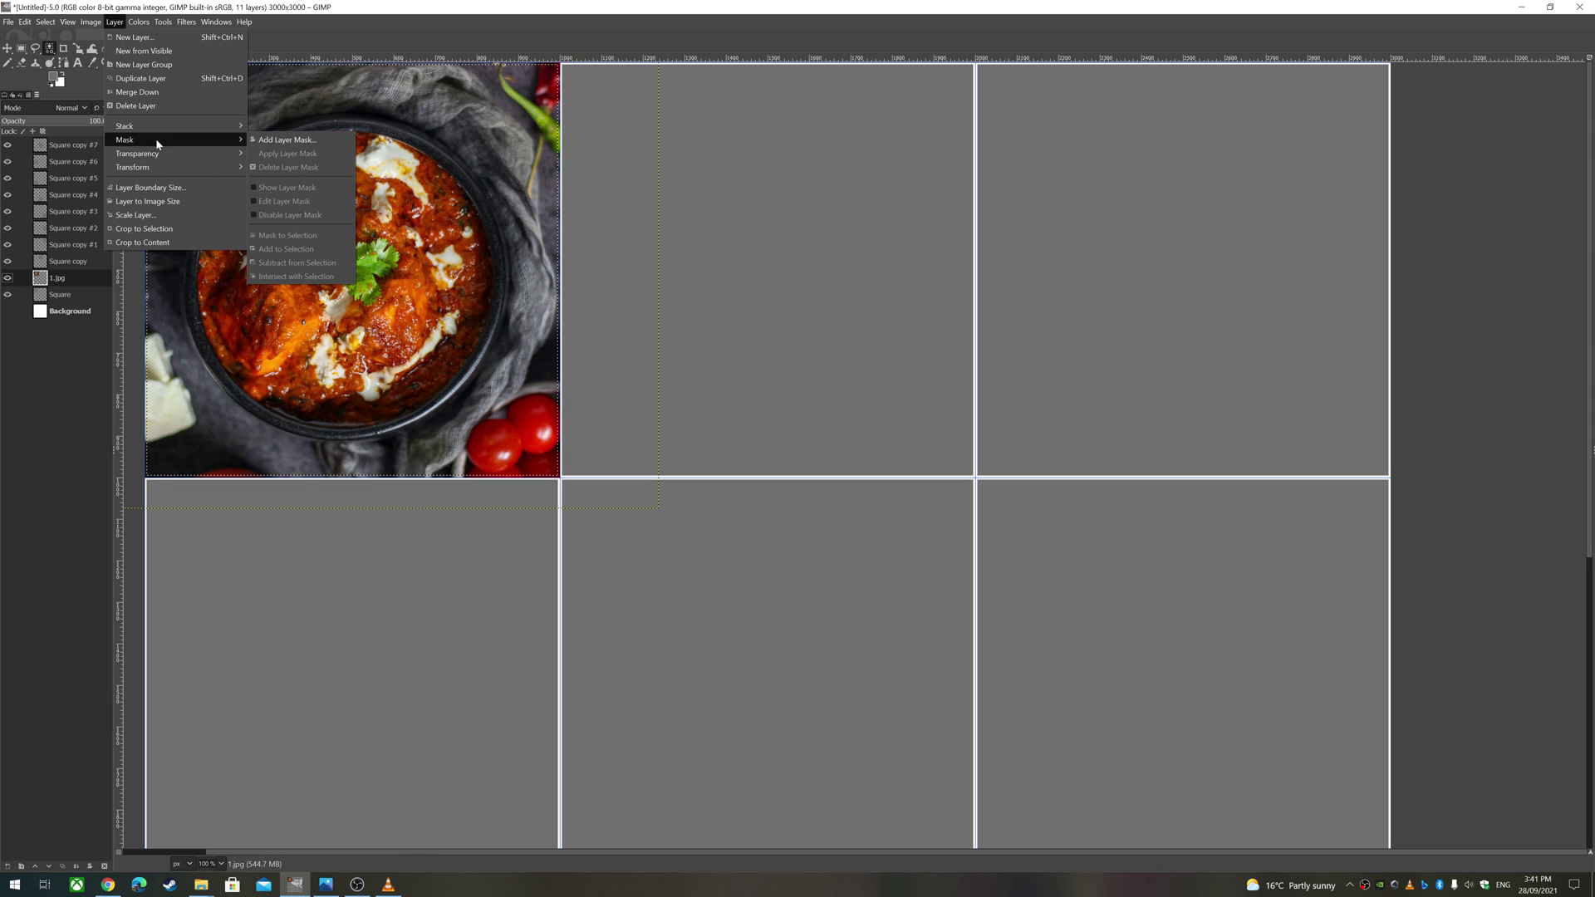
{"action": "left_click", "coordinate": [265, 140]}
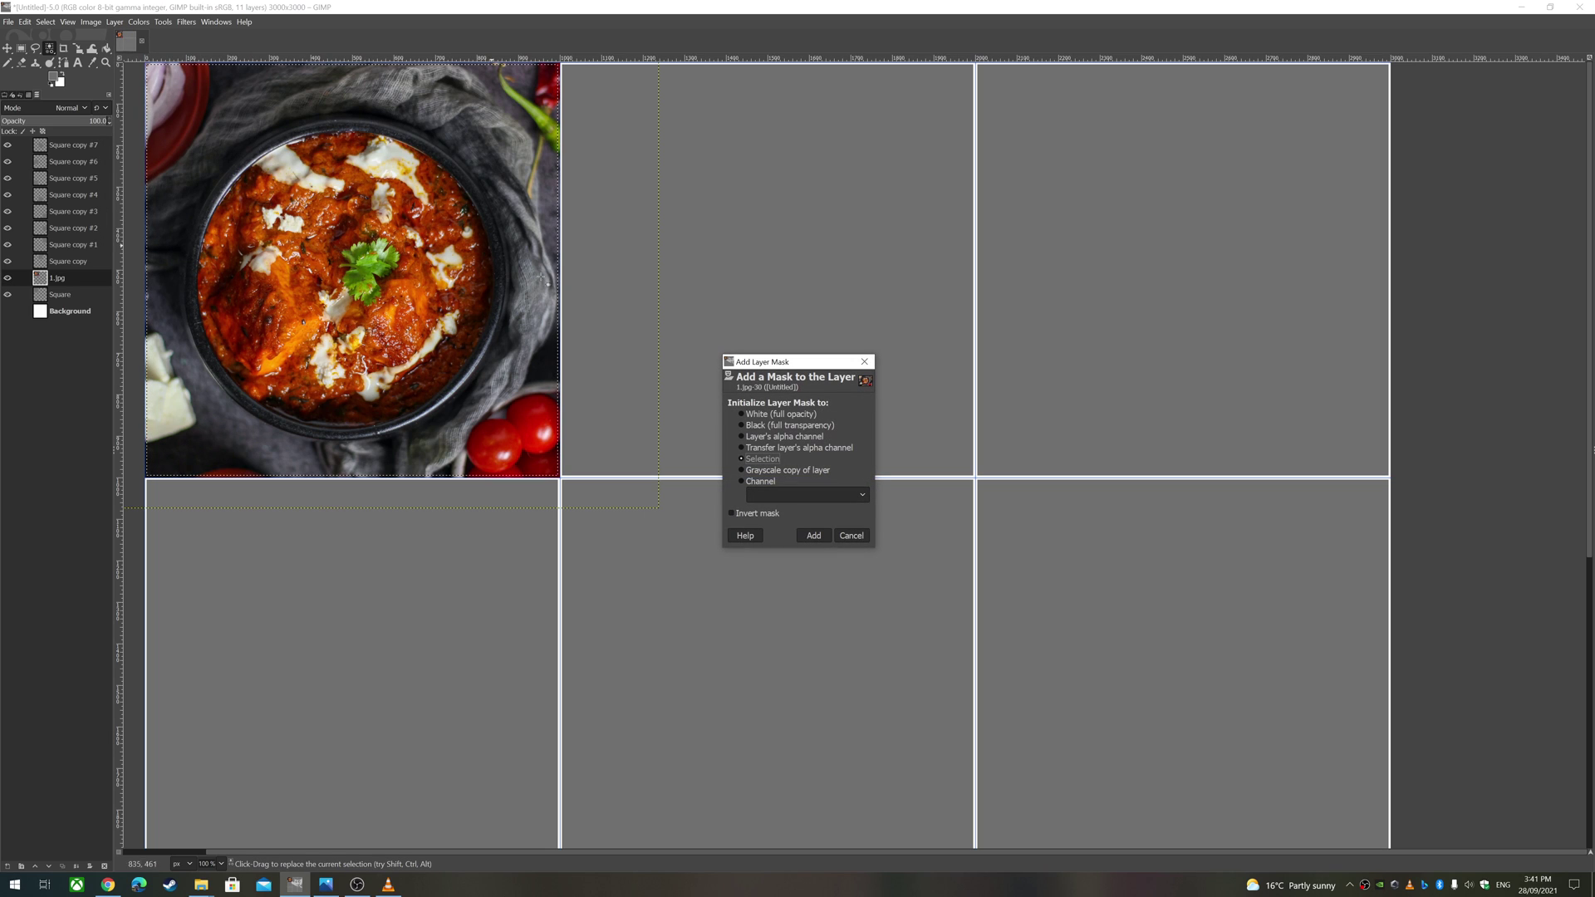
{"action": "left_click", "coordinate": [756, 425]}
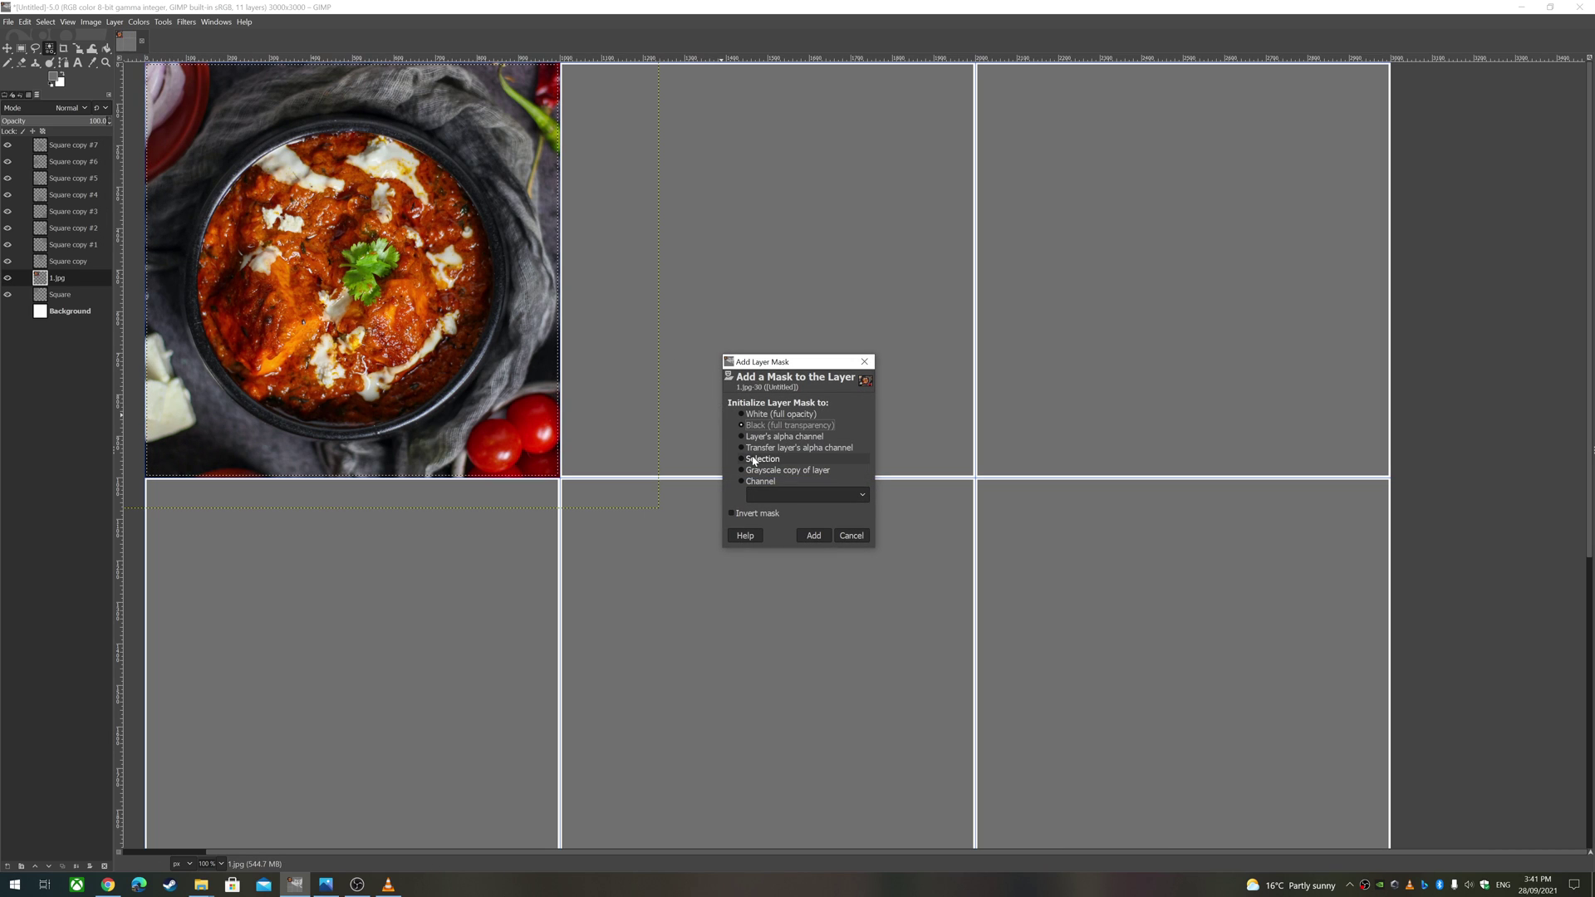
{"action": "left_click", "coordinate": [758, 460]}
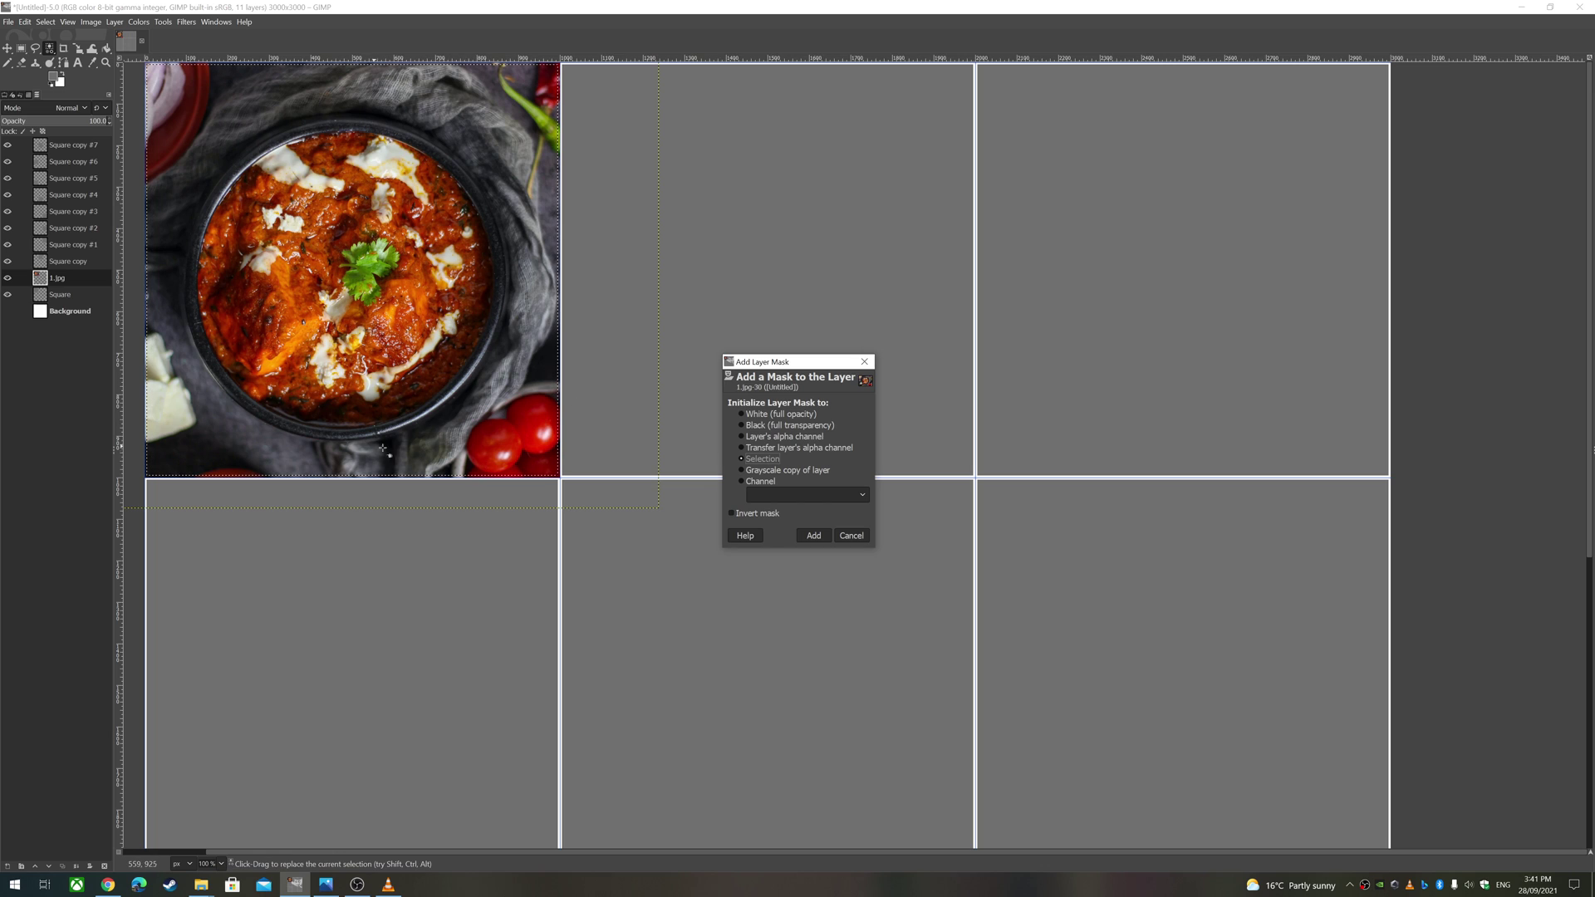
{"action": "left_click", "coordinate": [812, 537]}
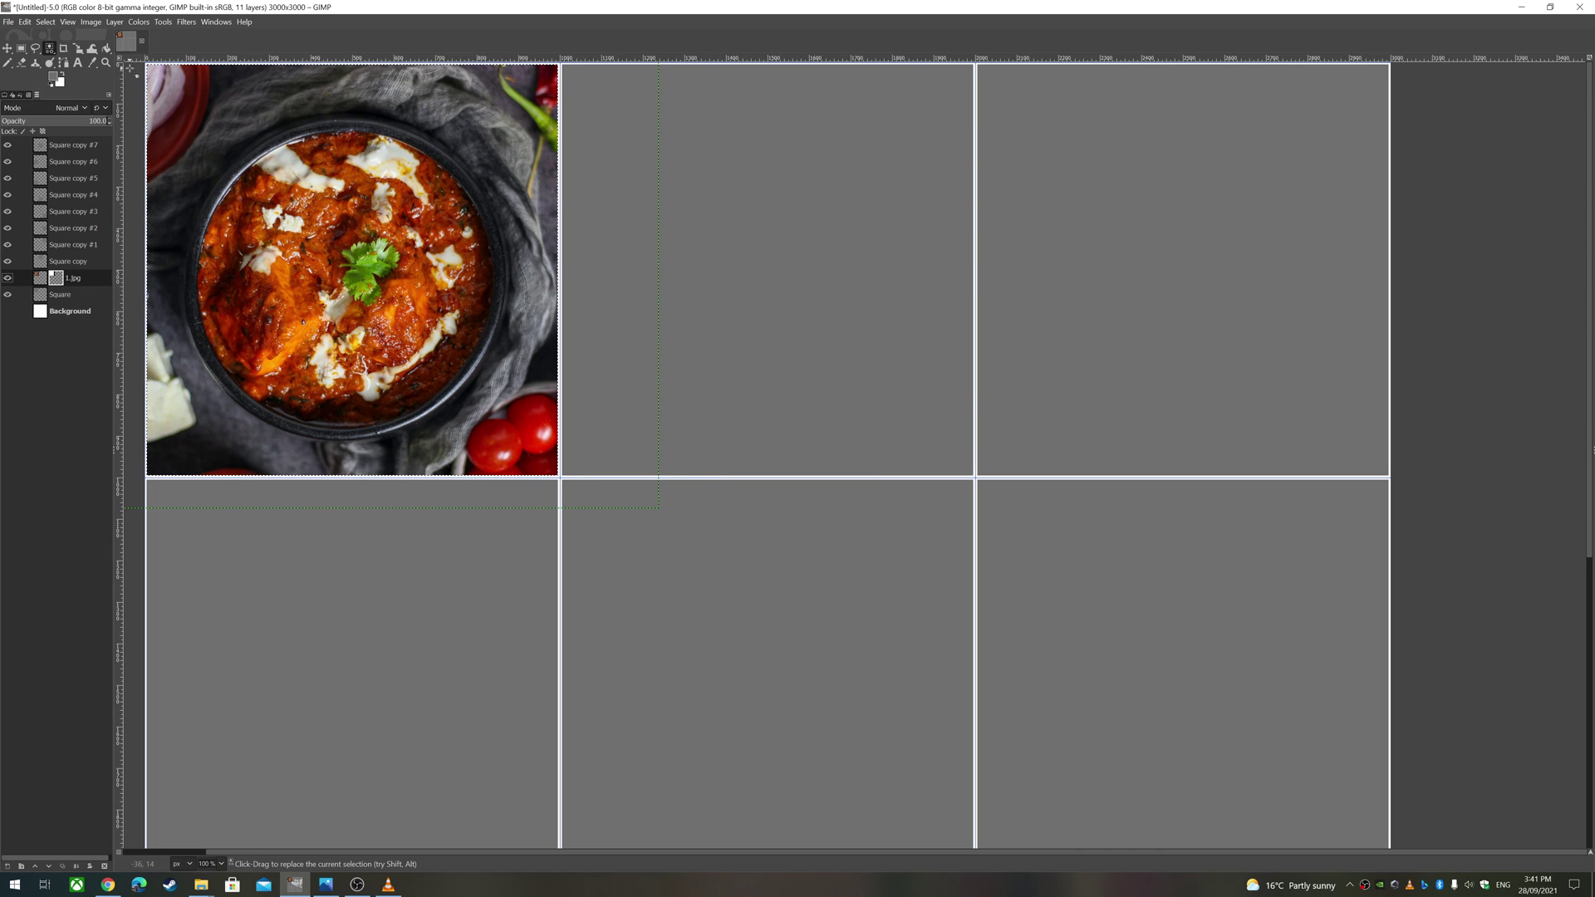
Add 2.jpg as a layer, scale it to the top-middle cell, and mask it there.
{"action": "key", "text": "2"}
{"action": "key", "text": "1"}
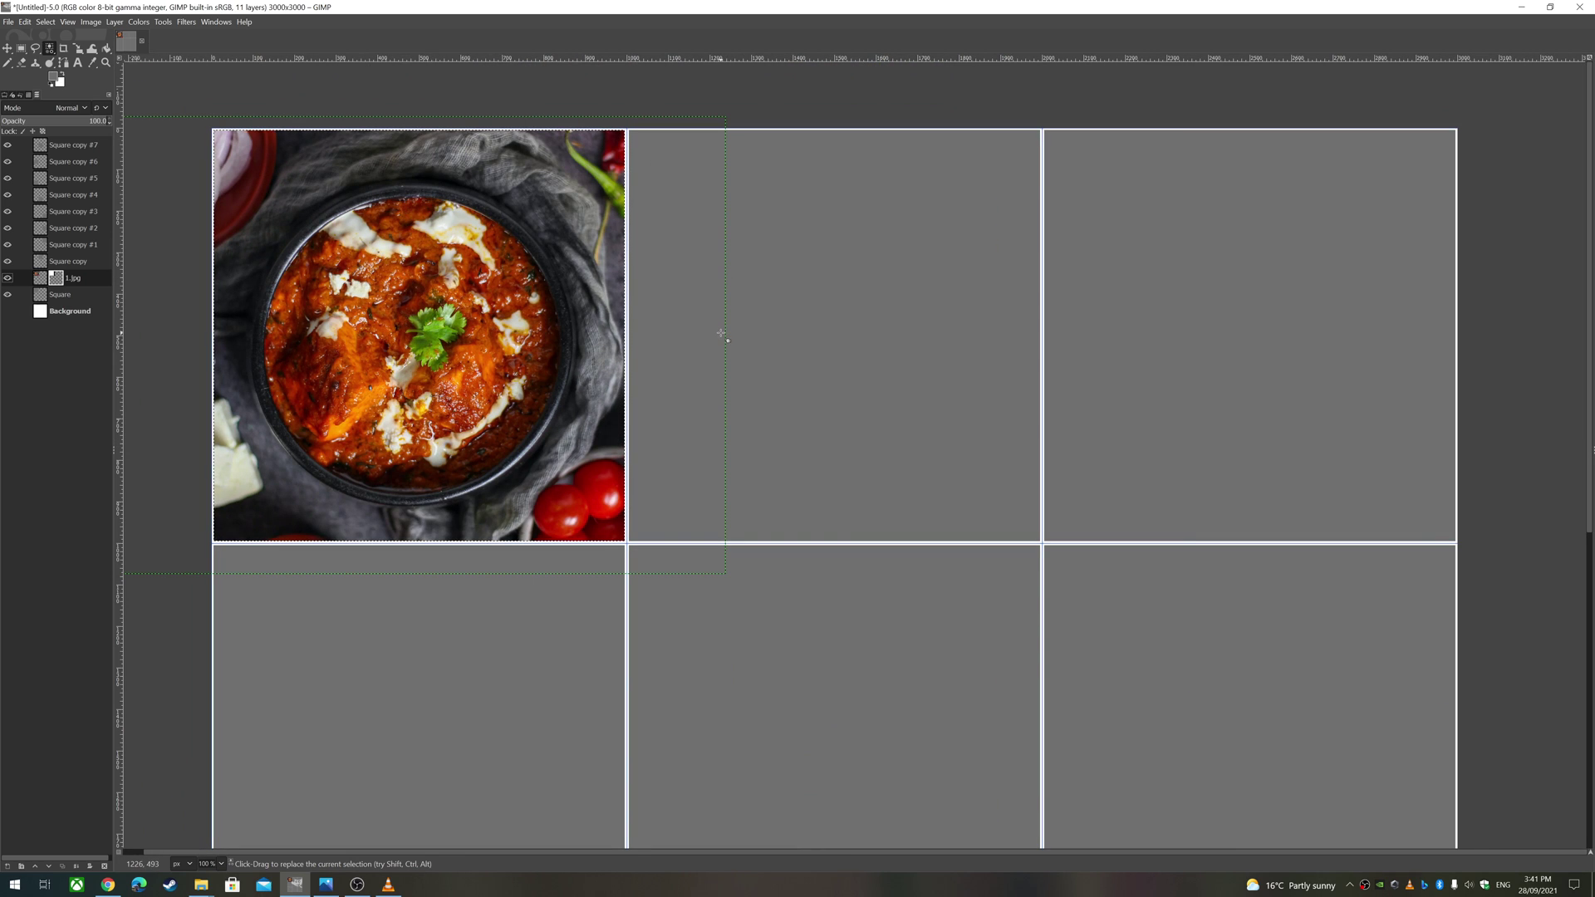
{"action": "key", "text": "minus"}
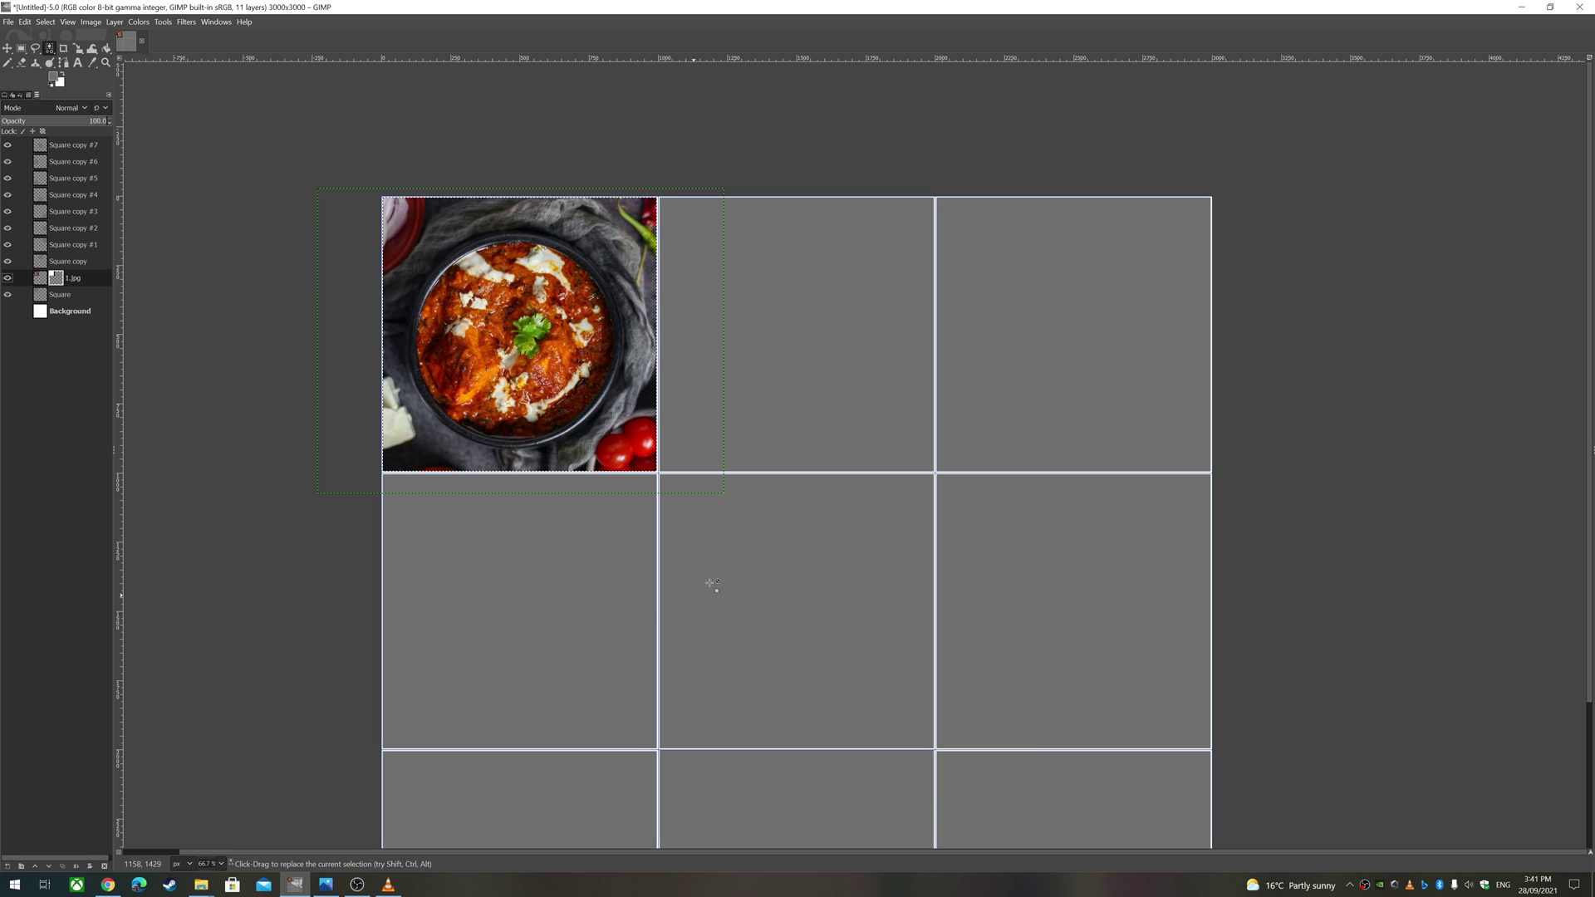
{"action": "key", "text": "ctrl+alt+o"}
{"action": "double_click", "coordinate": [402, 229]}
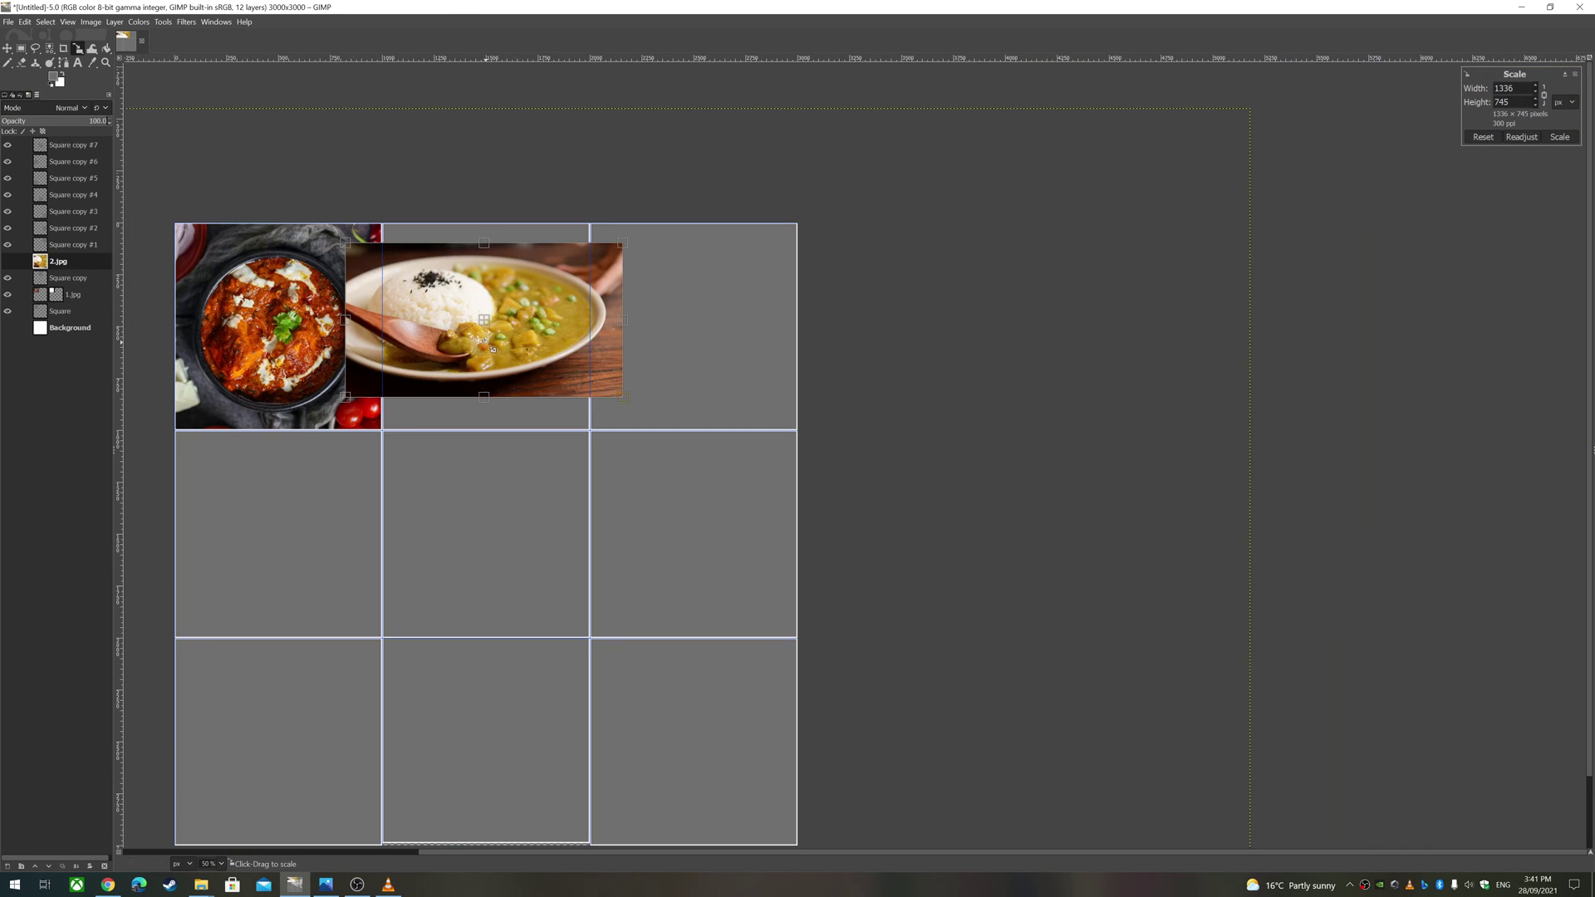
{"action": "left_click_drag", "start_coordinate": [492, 349], "coordinate": [548, 371]}
{"action": "left_click", "coordinate": [55, 280]}
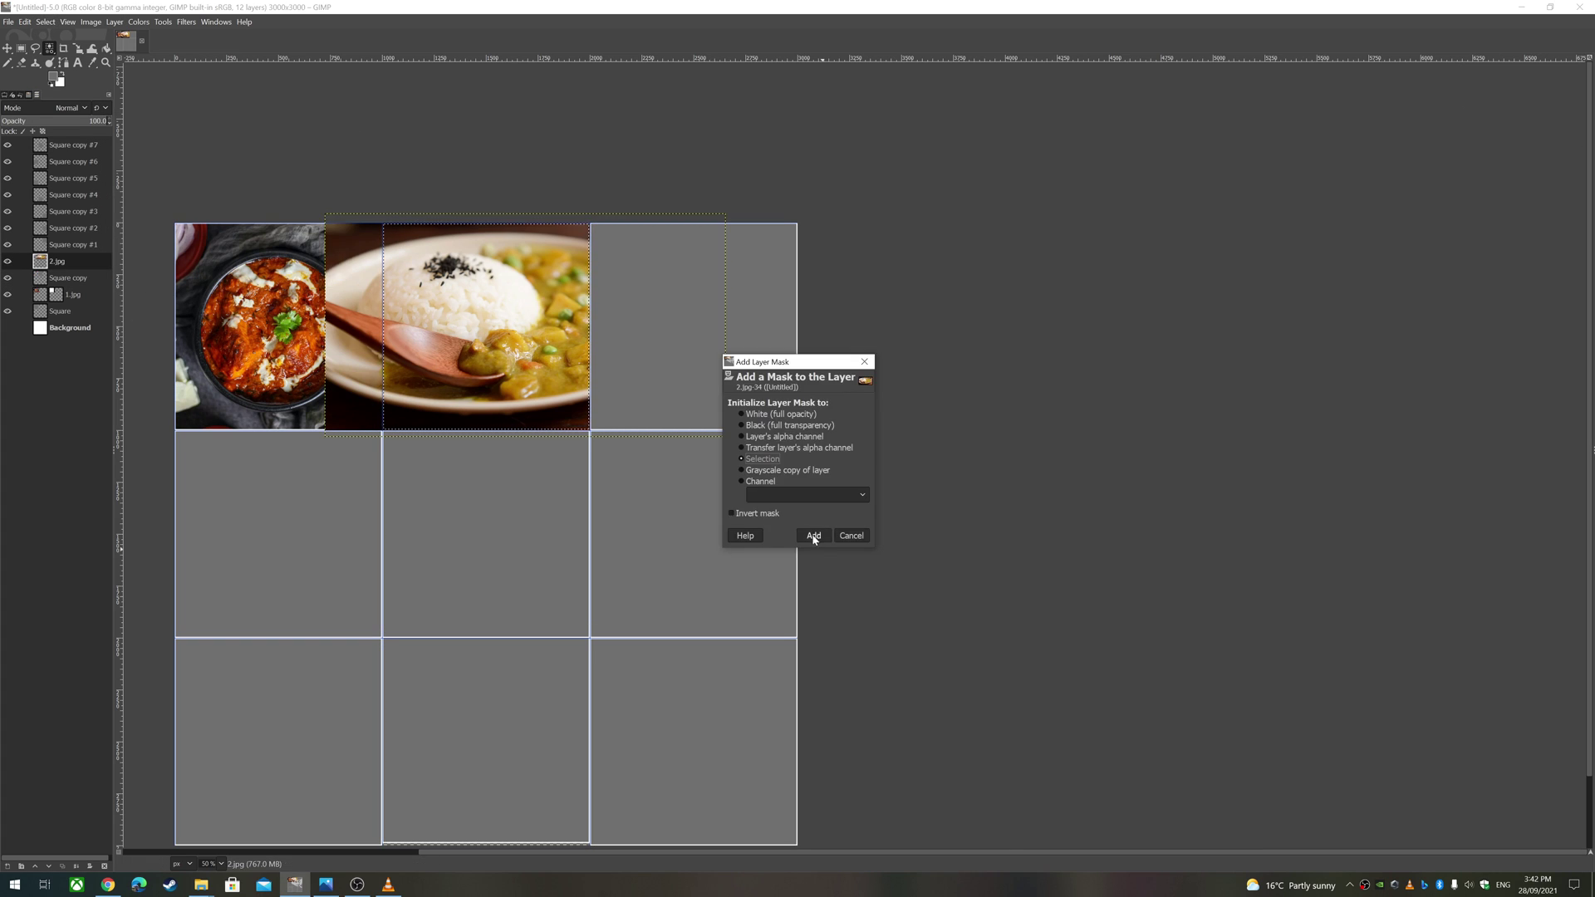
{"action": "key", "text": "Return"}
{"action": "left_click", "coordinate": [71, 245]}
Add 3.jpg, shrink it to the top-right cell, and mask it to that cell.
{"action": "key", "text": "ctrl+alt+o"}
{"action": "left_click", "coordinate": [371, 238]}
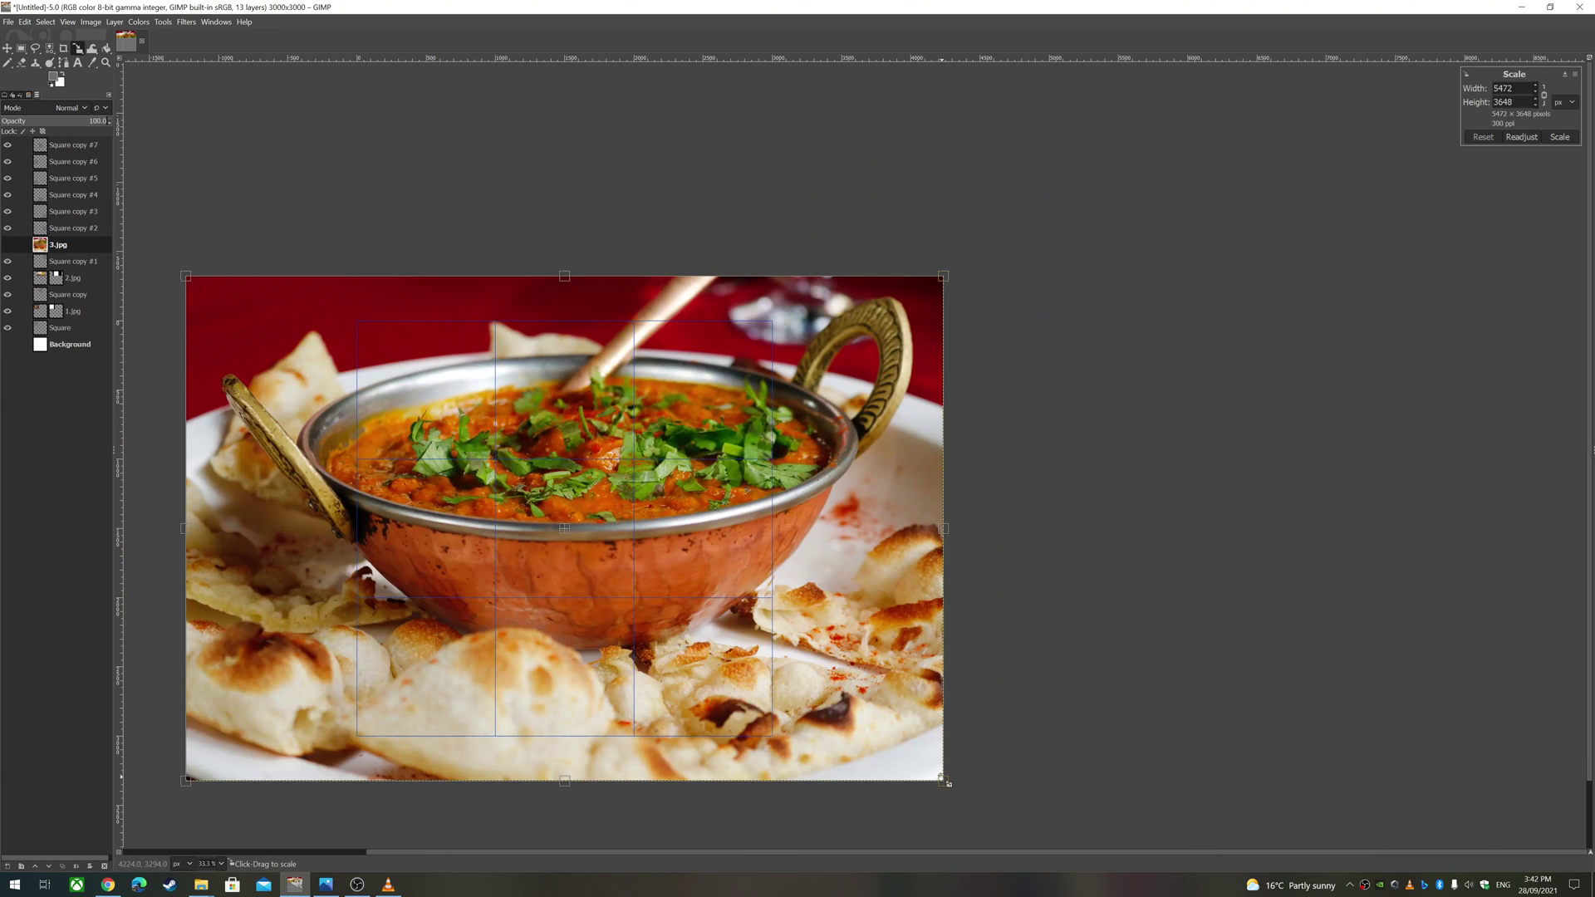
{"action": "left_click_drag", "start_coordinate": [943, 776], "coordinate": [838, 480]}
{"action": "key", "text": "plus"}
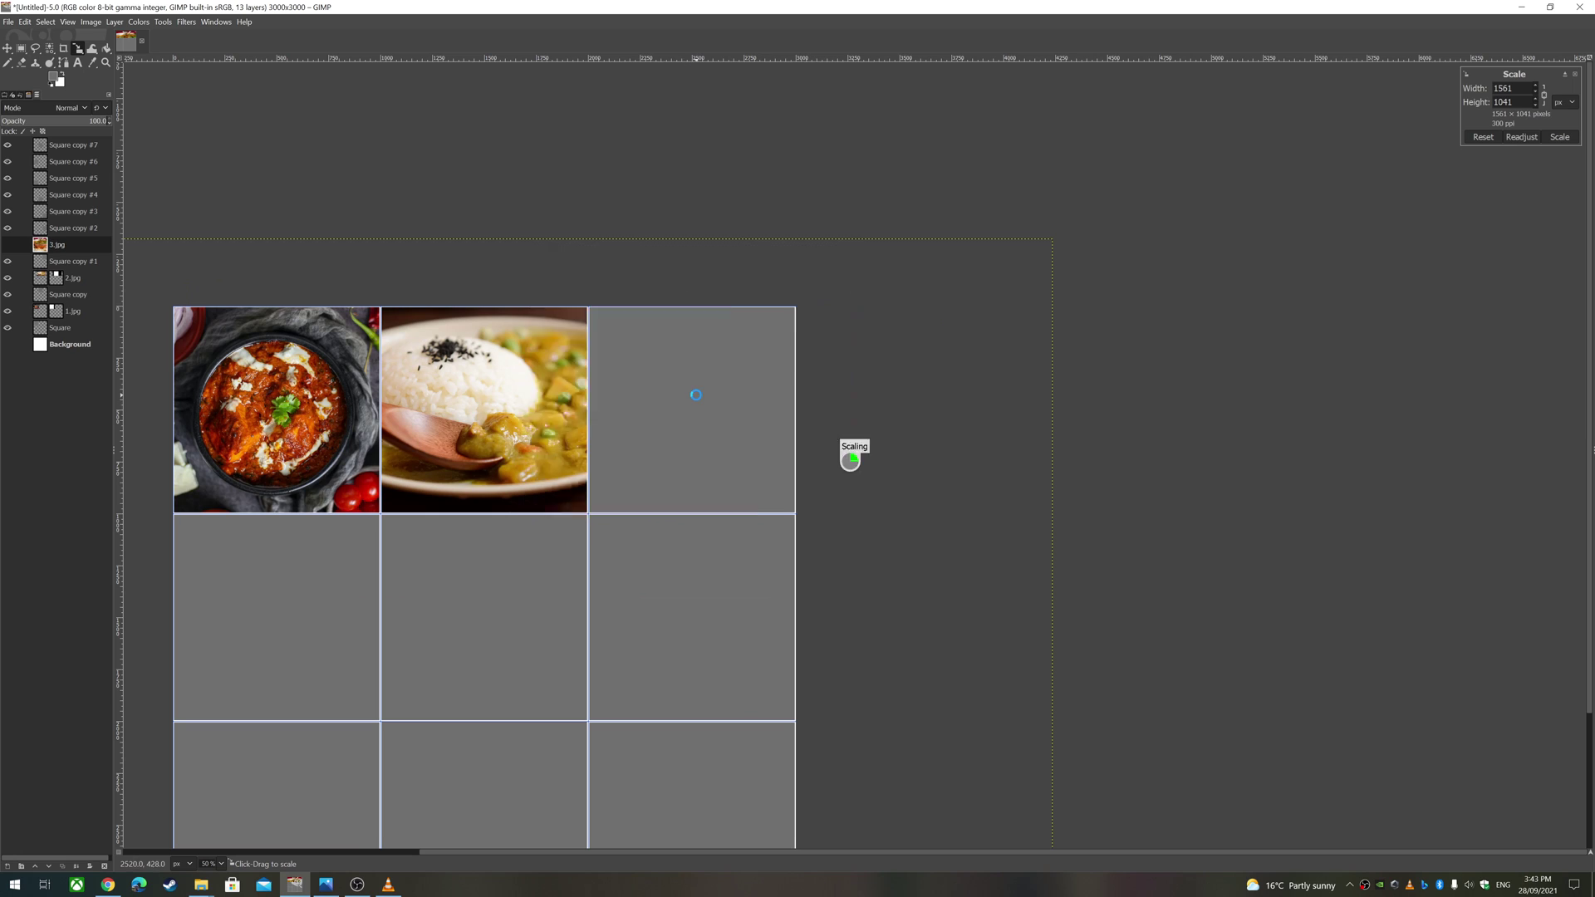
{"action": "key", "text": "Return"}
{"action": "left_click", "coordinate": [55, 261]}
{"action": "key", "text": "r"}
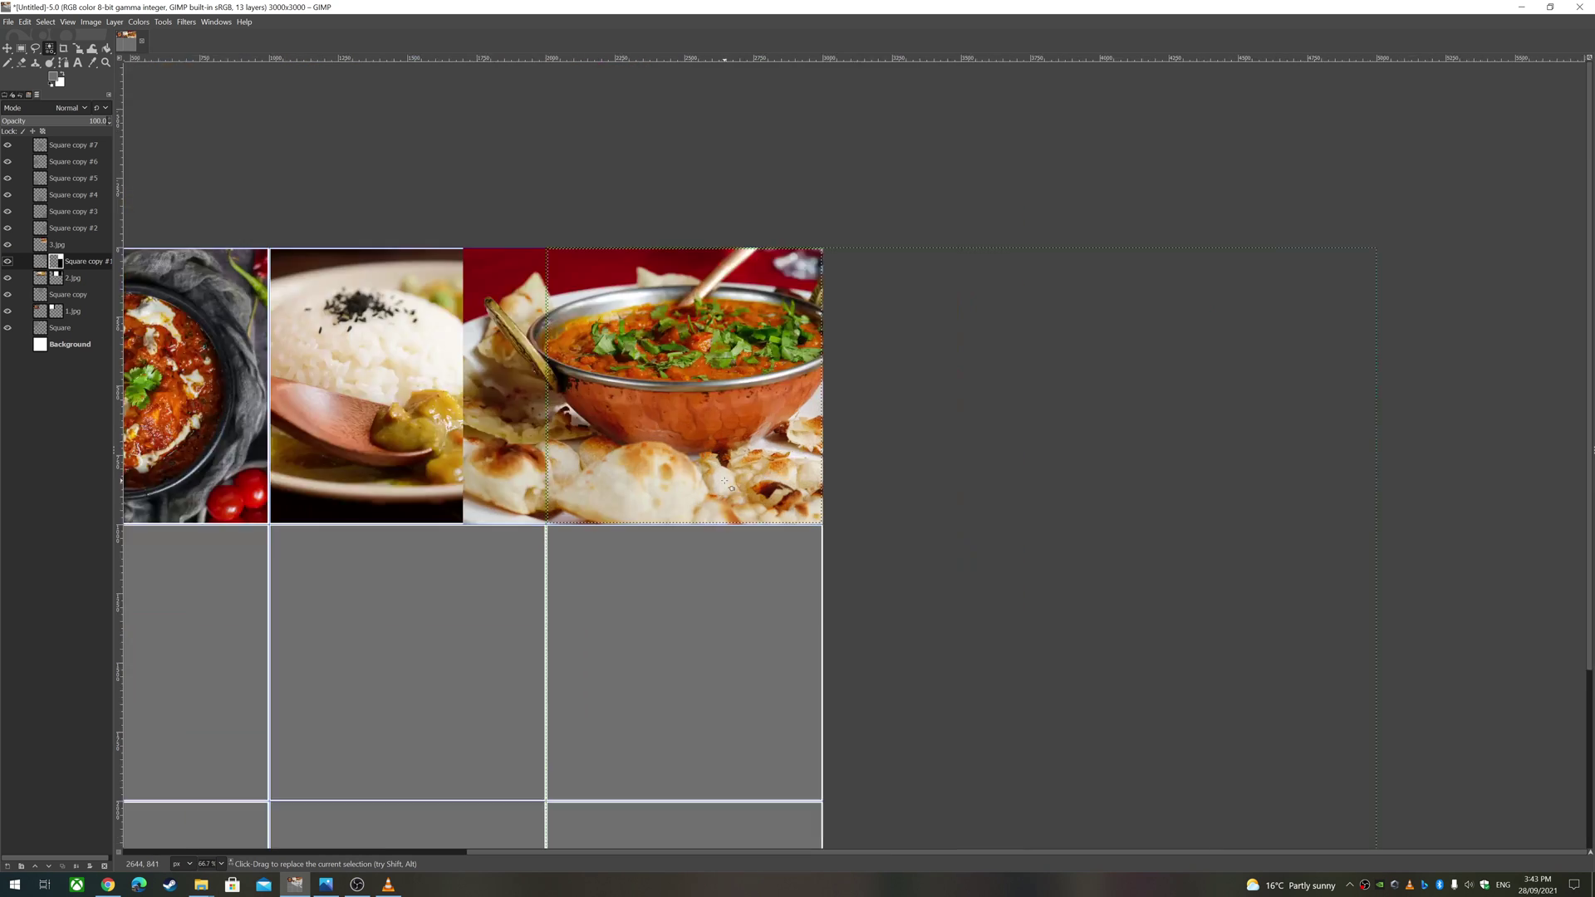
{"action": "left_click", "coordinate": [58, 246]}
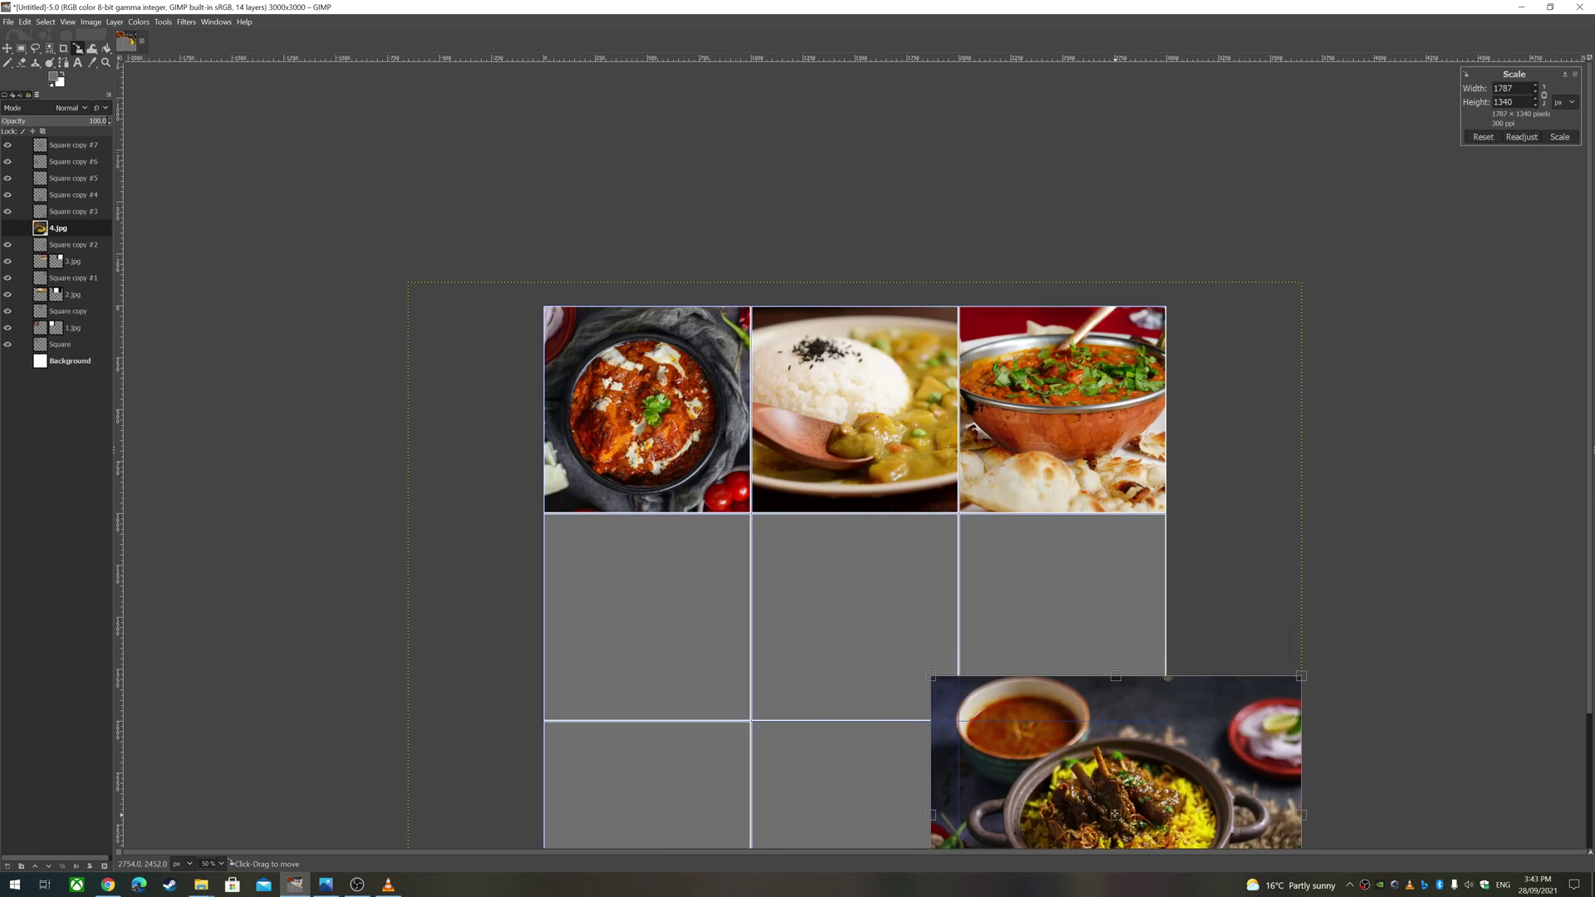
Resize 4.jpg to fit the middle-right cell and clip it there.
{"action": "left_click_drag", "start_coordinate": [1118, 763], "coordinate": [1091, 636]}
{"action": "key", "text": "1"}
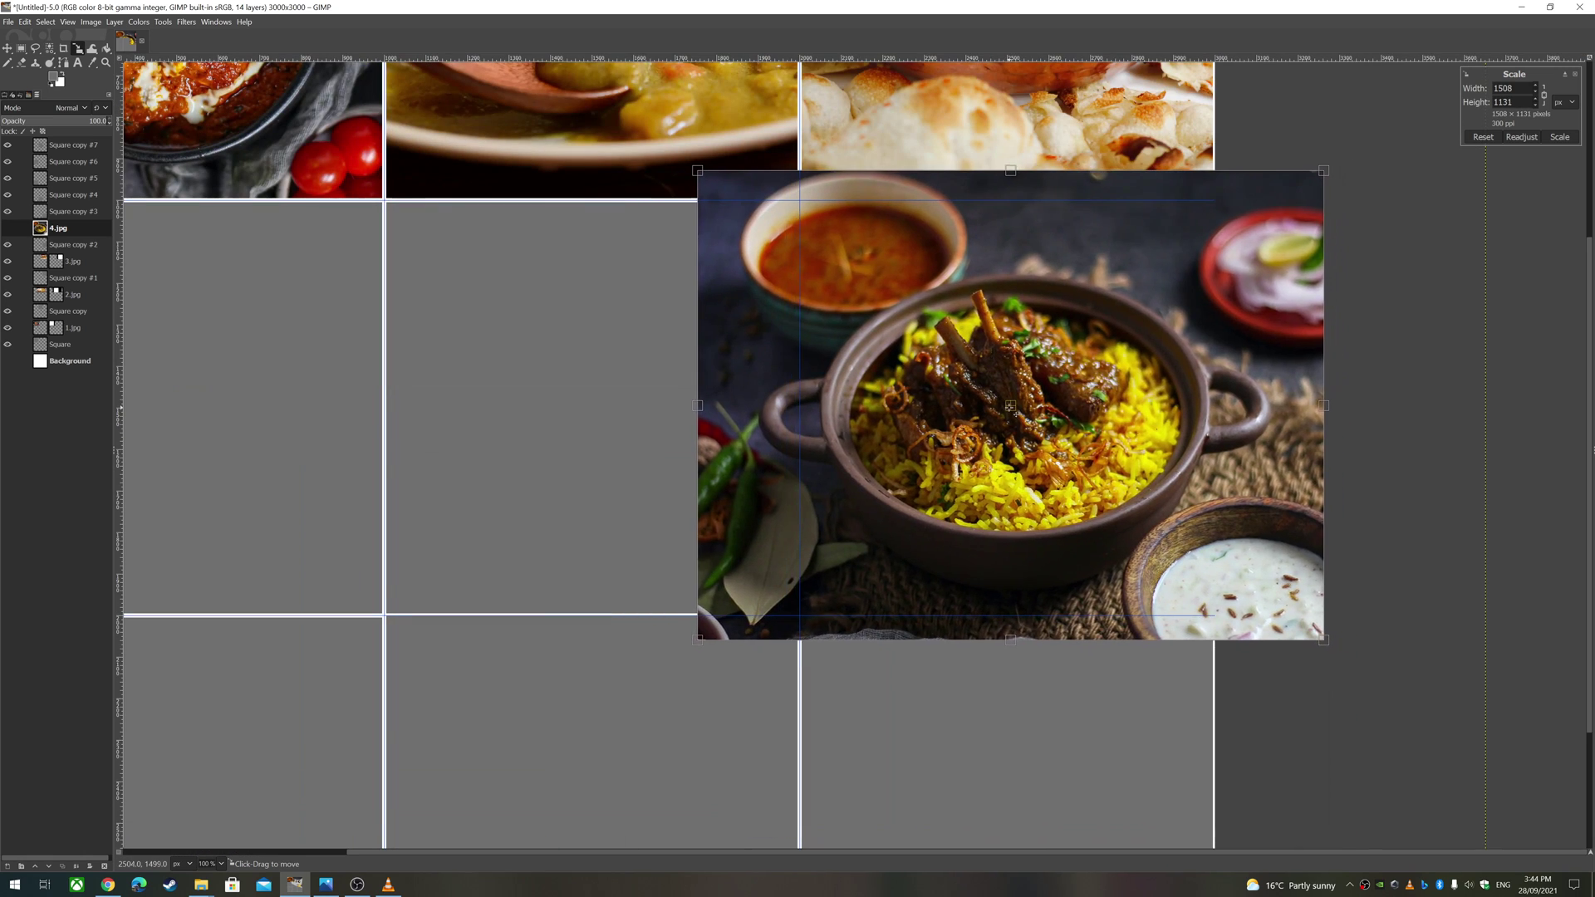
{"action": "key", "text": "Return"}
{"action": "left_click", "coordinate": [46, 232]}
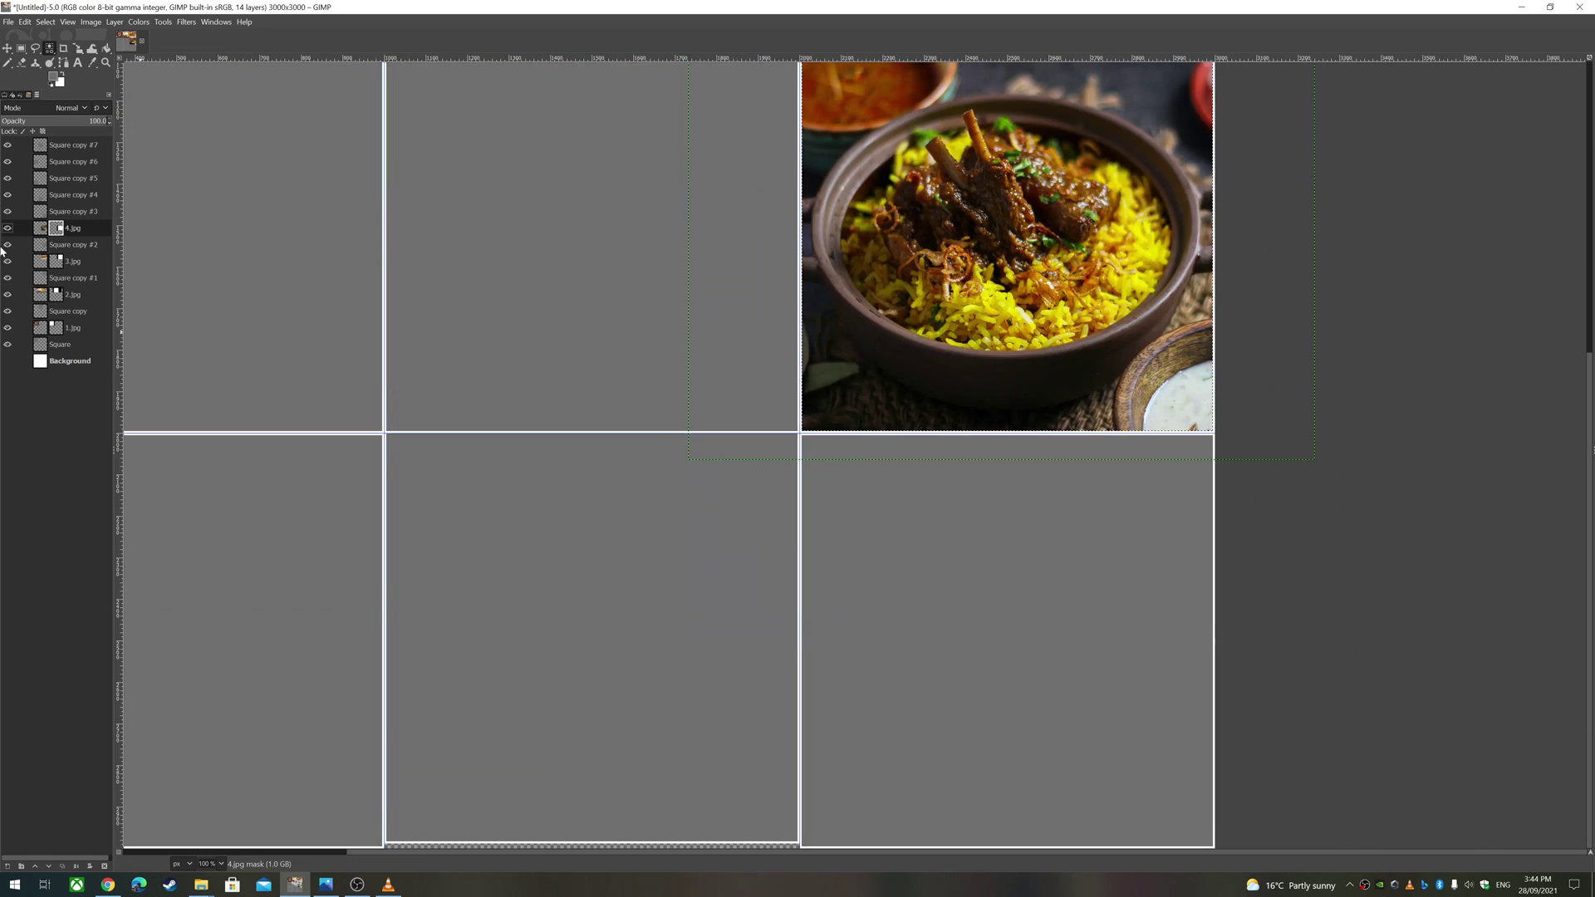
{"action": "key", "text": "ctrl+alt+o"}
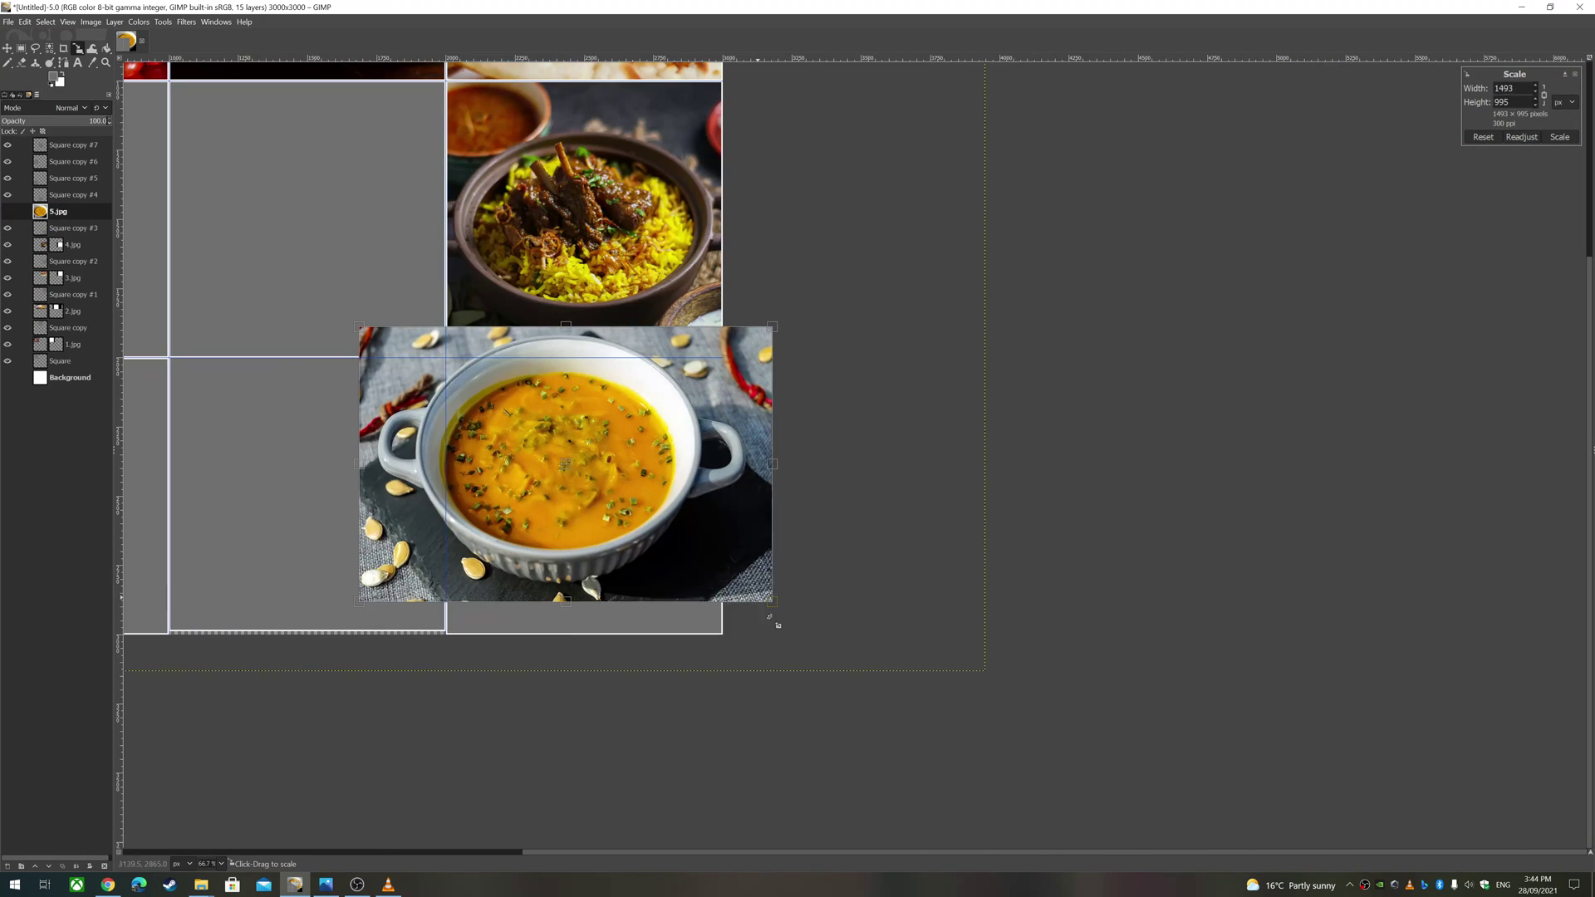
Clip the soup photo to the bottom-right cell and fit 6.jpg into the bottom-middle cell.
{"action": "key", "text": "Return"}
{"action": "key", "text": "1"}
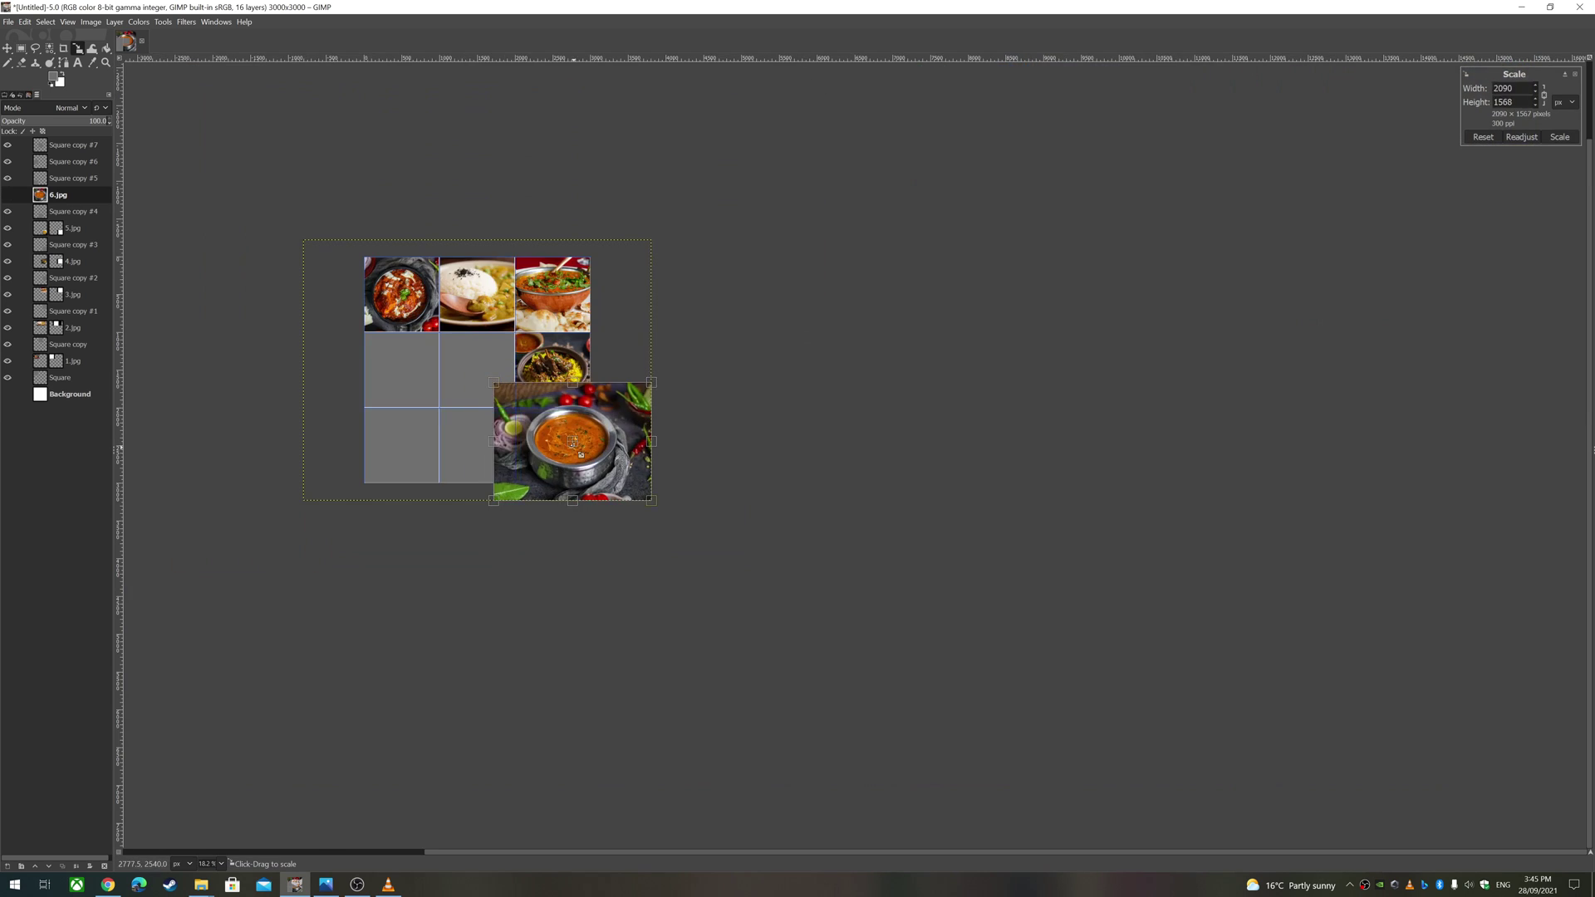
{"action": "left_click_drag", "start_coordinate": [531, 490], "coordinate": [492, 456]}
{"action": "scroll", "coordinate": [492, 457], "scroll_direction": "up", "scroll_amount": 5}
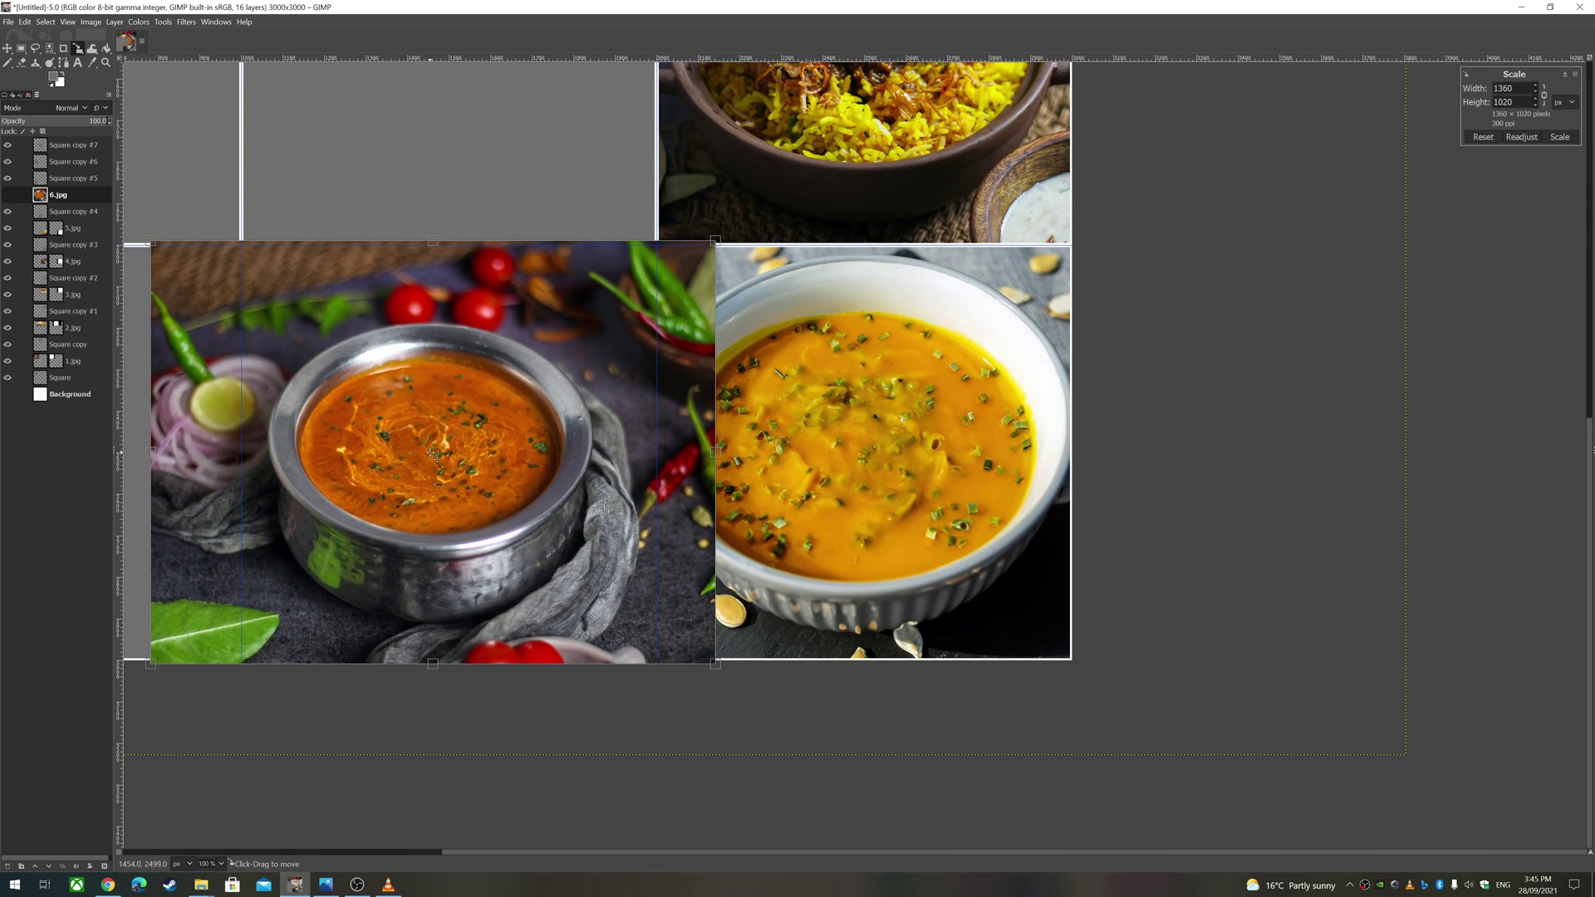
{"action": "left_click", "coordinate": [42, 215]}
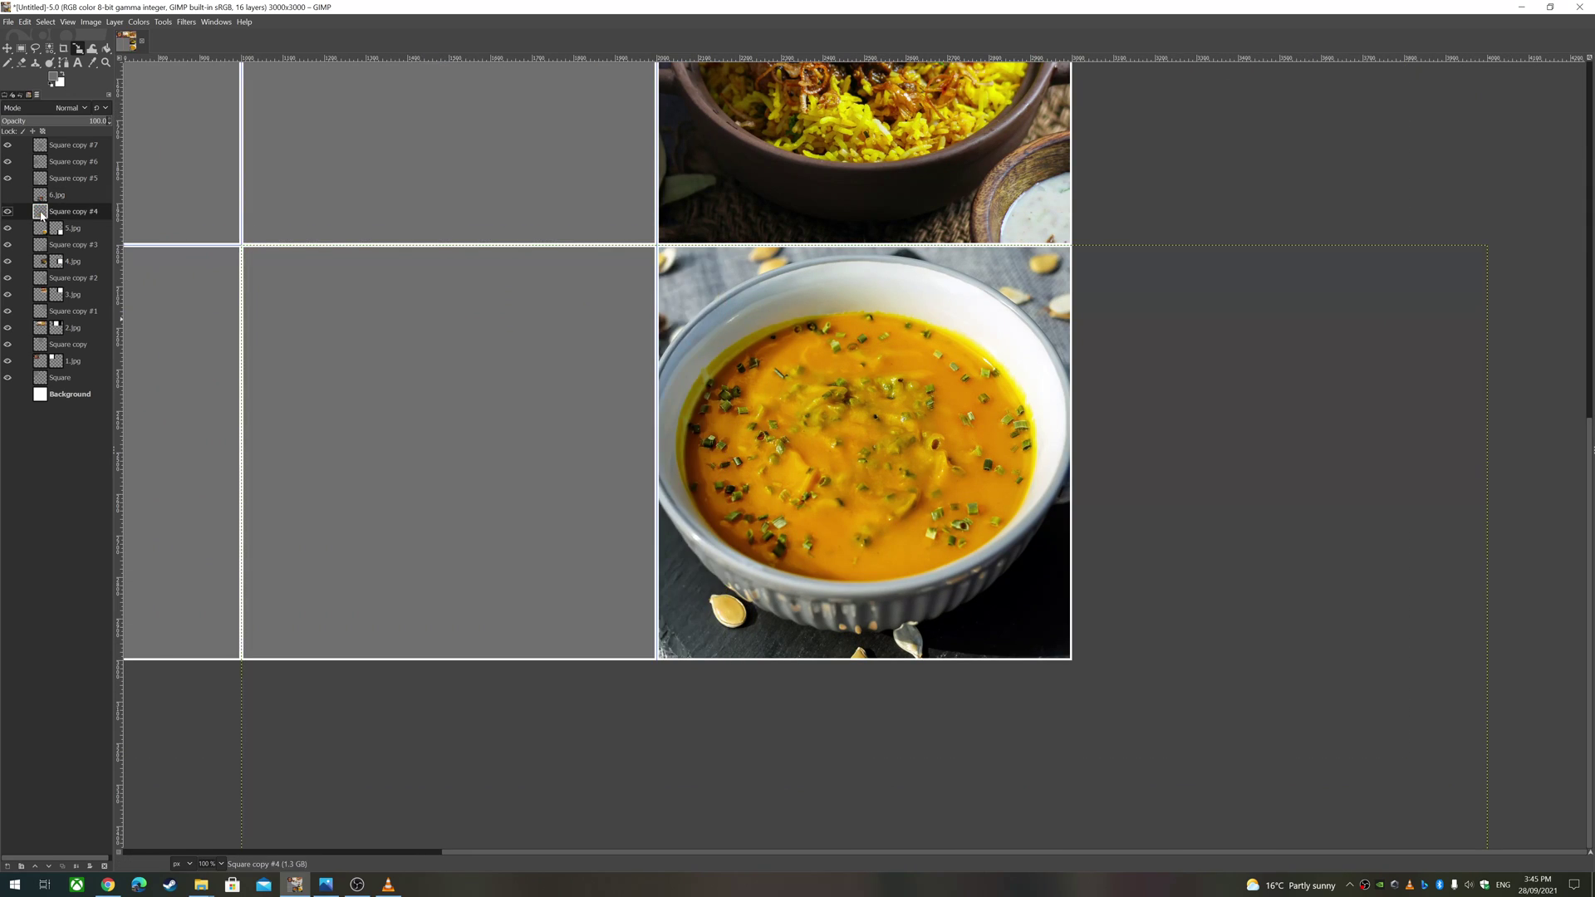
{"action": "left_click", "coordinate": [8, 194]}
{"action": "scroll", "coordinate": [831, 415], "scroll_direction": "left", "scroll_amount": 5}
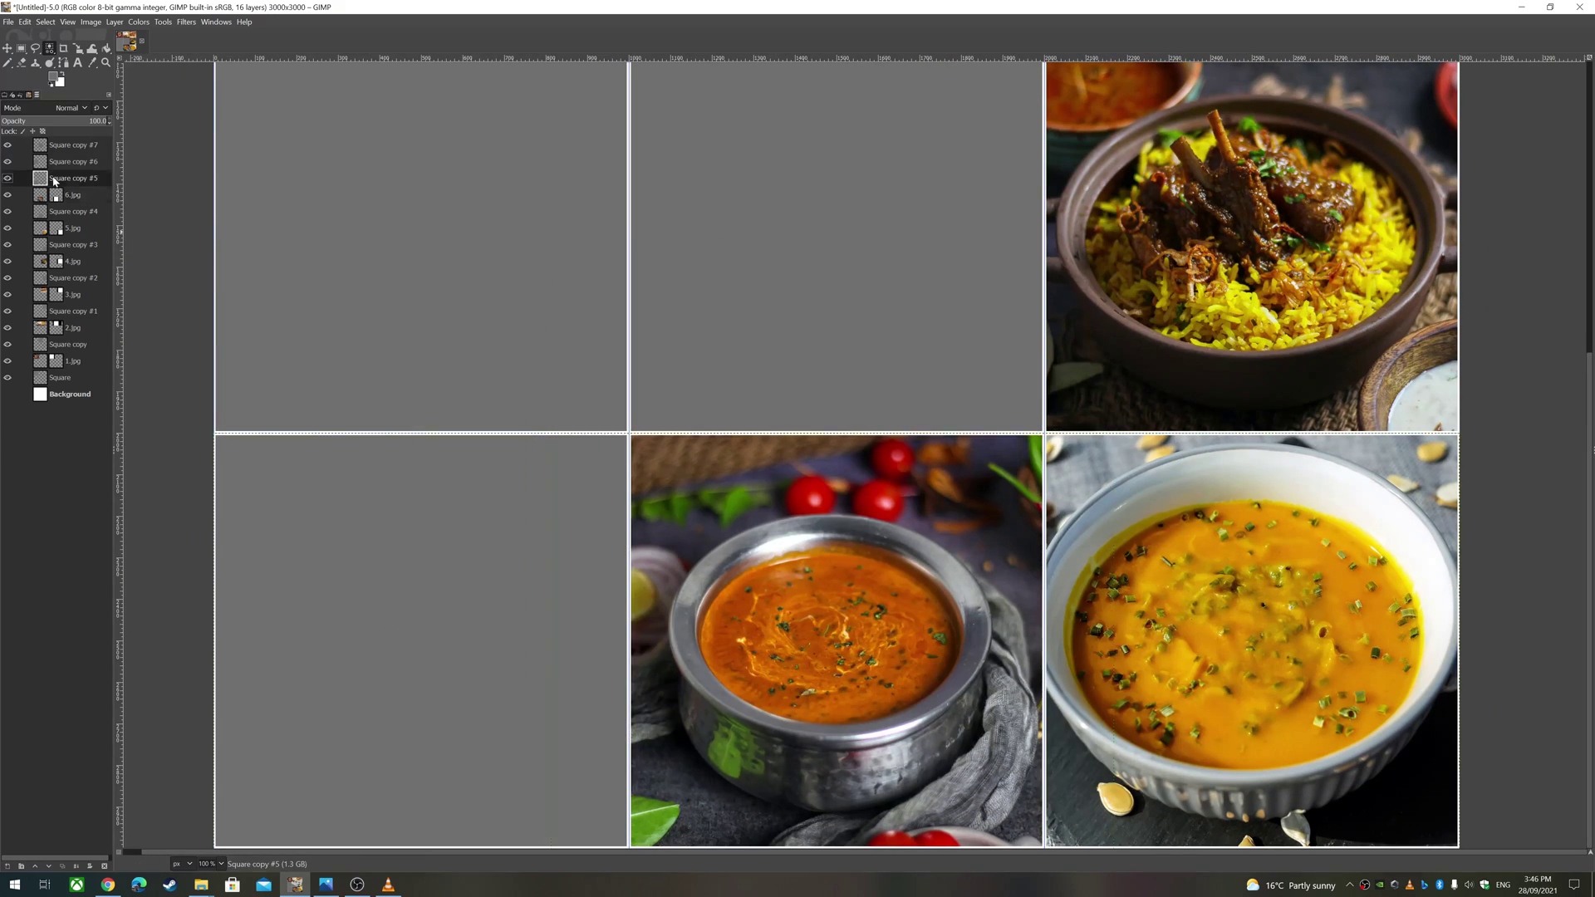
Mask 7.jpg, 8.jpg and Center.jpg into the bottom-left, middle-left and centre cells.
{"action": "key", "text": "ctrl+alt+o"}
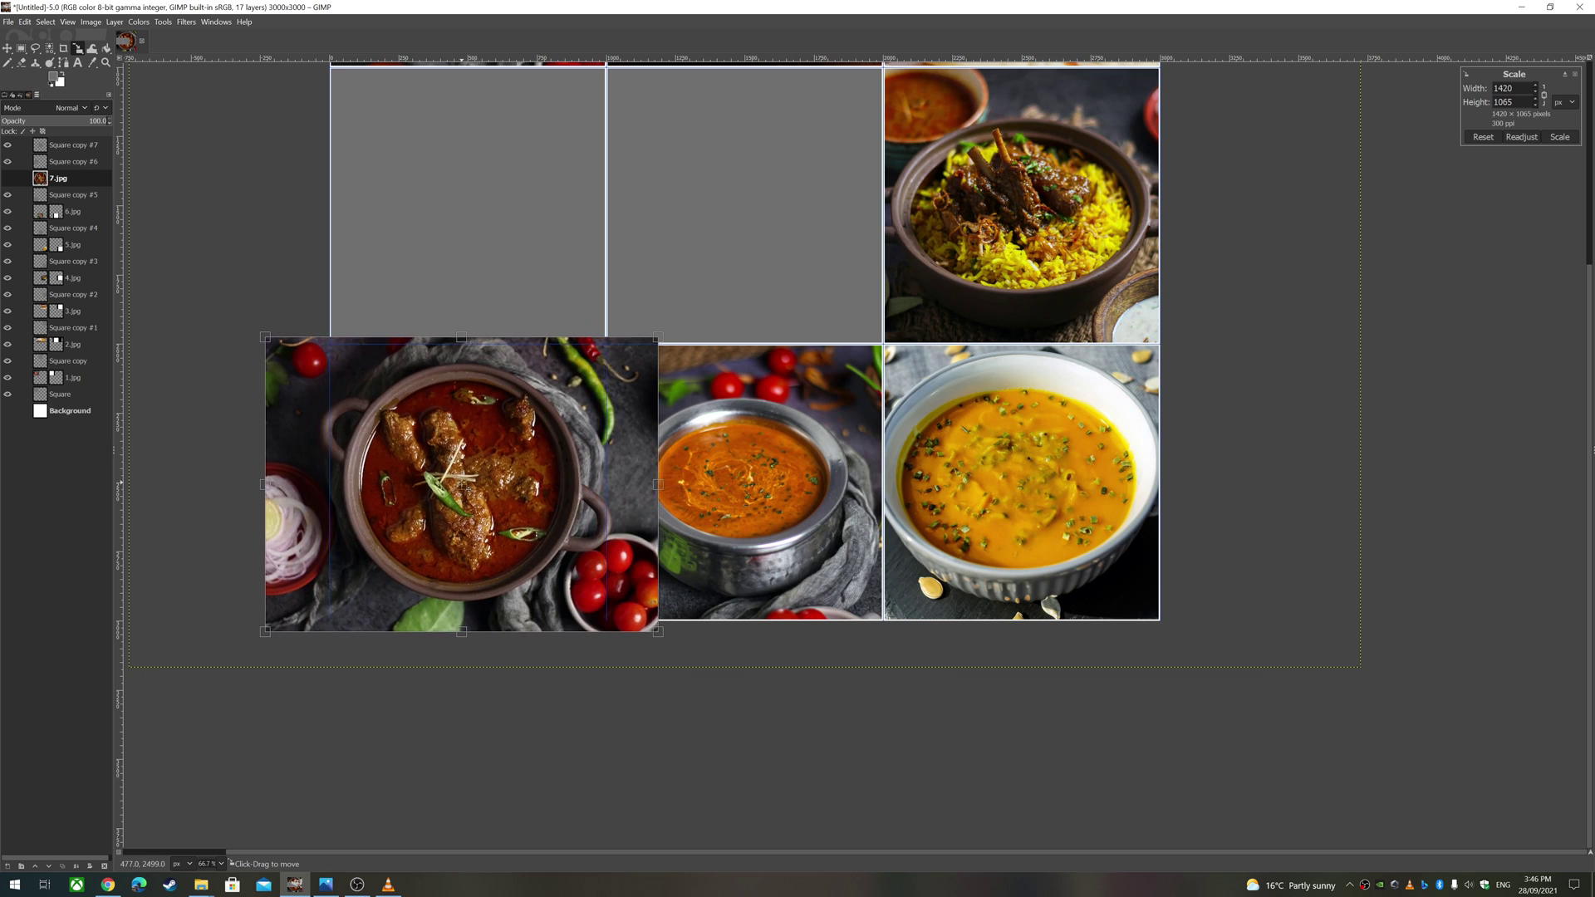
{"action": "left_click", "coordinate": [7, 177]}
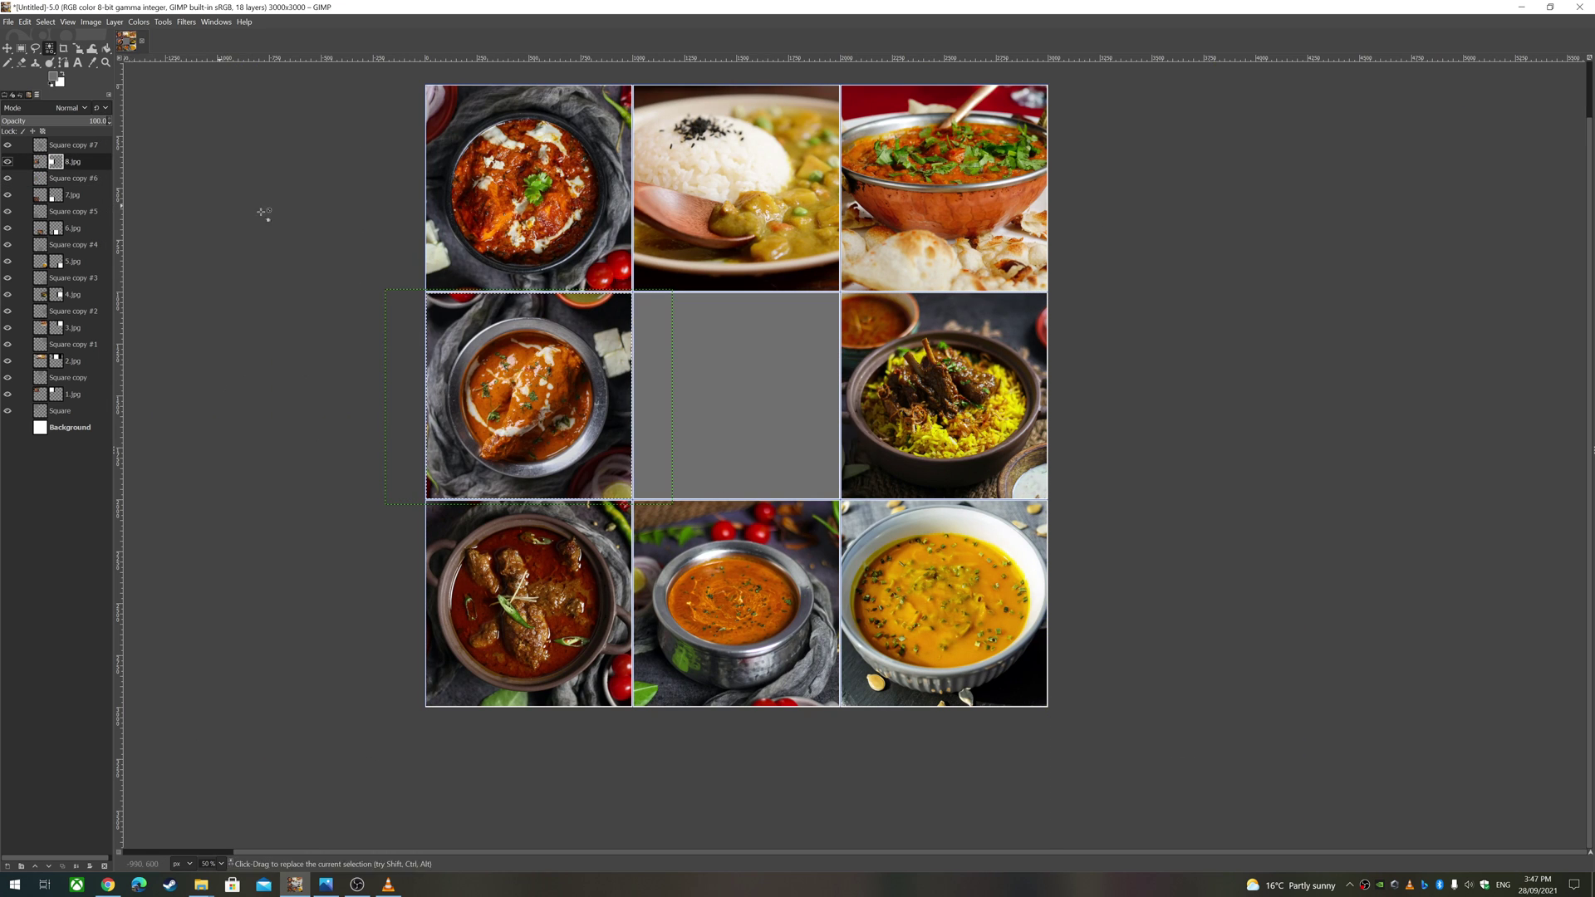
{"action": "key", "text": "ctrl+alt+o"}
{"action": "key", "text": "Return"}
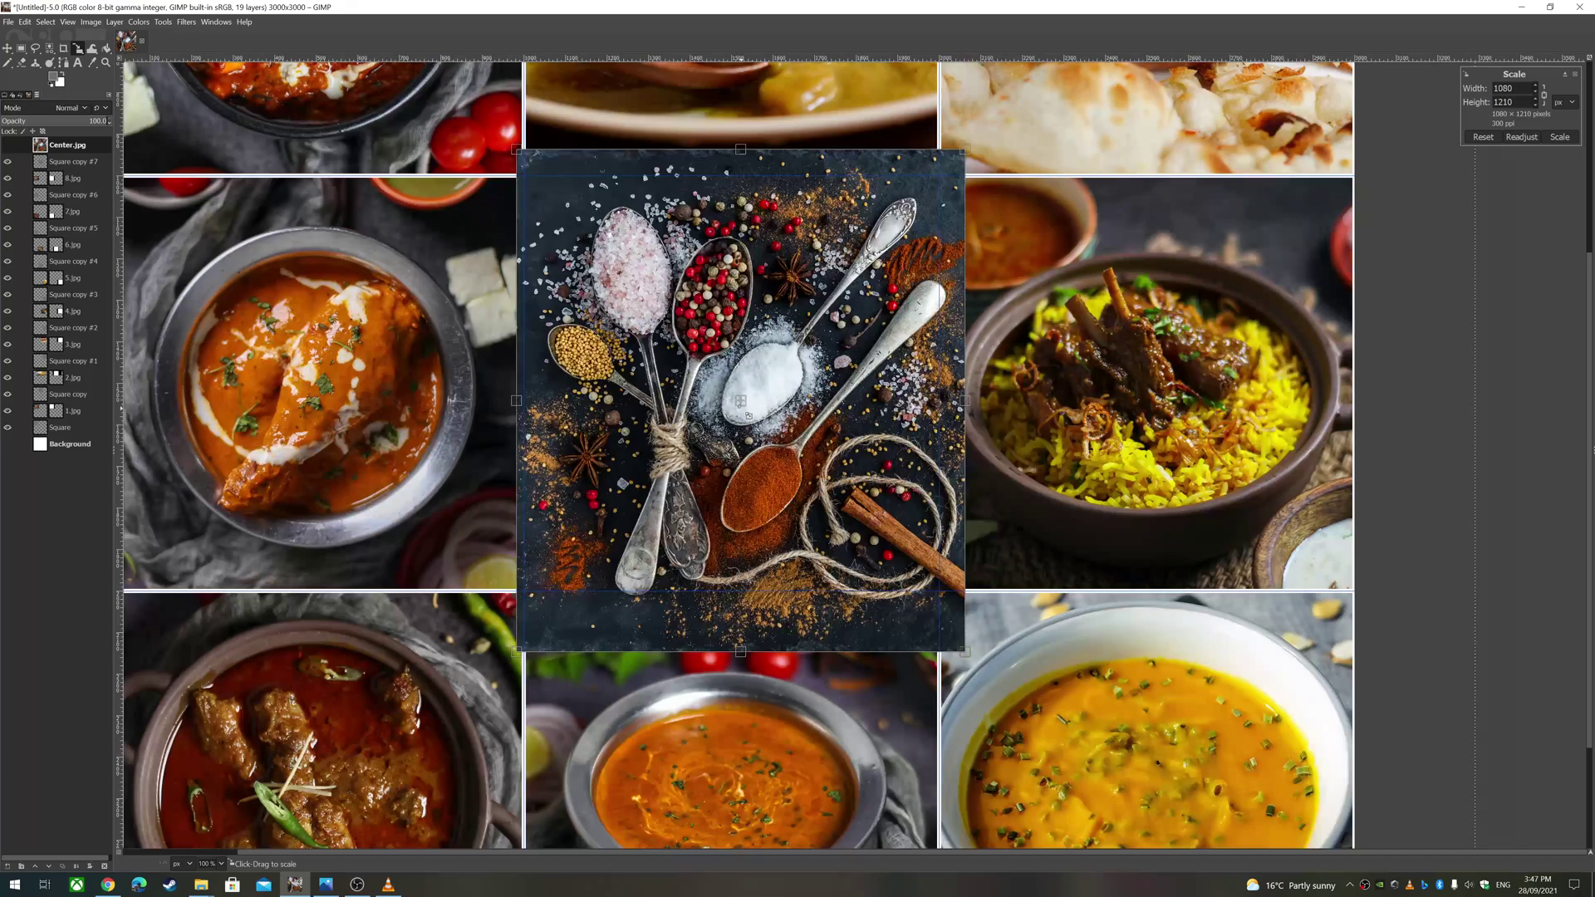
{"action": "key", "text": "Return"}
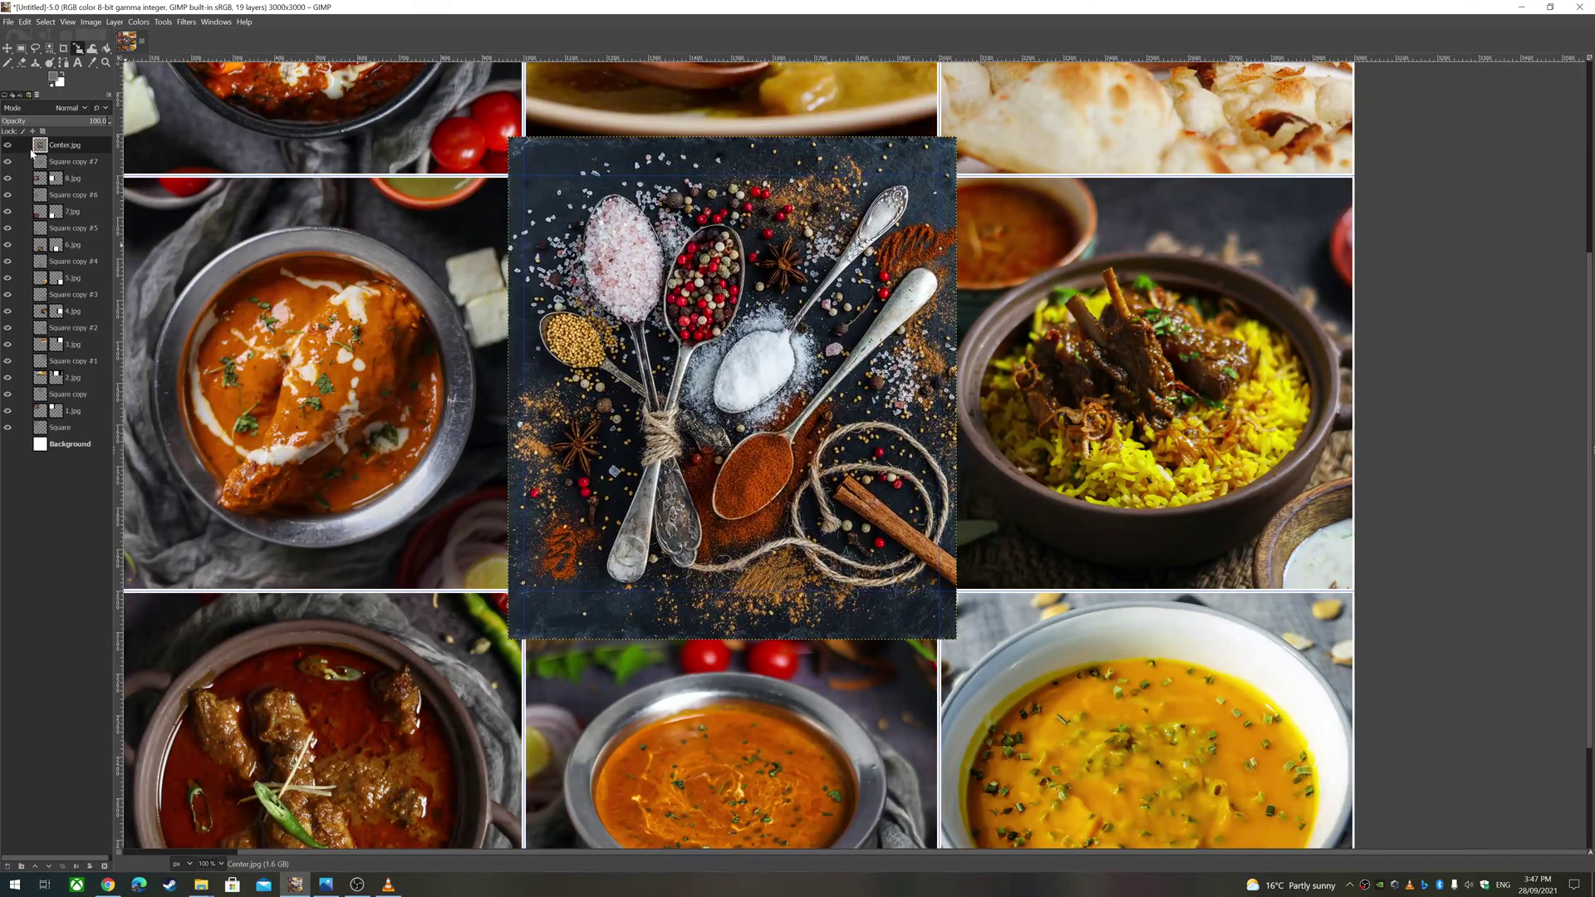
{"action": "left_click", "coordinate": [8, 145]}
{"action": "left_click", "coordinate": [8, 144]}
{"action": "key", "text": "Return"}
{"action": "key", "text": "minus"}
{"action": "key", "text": "minus"}
{"action": "key", "text": "minus"}
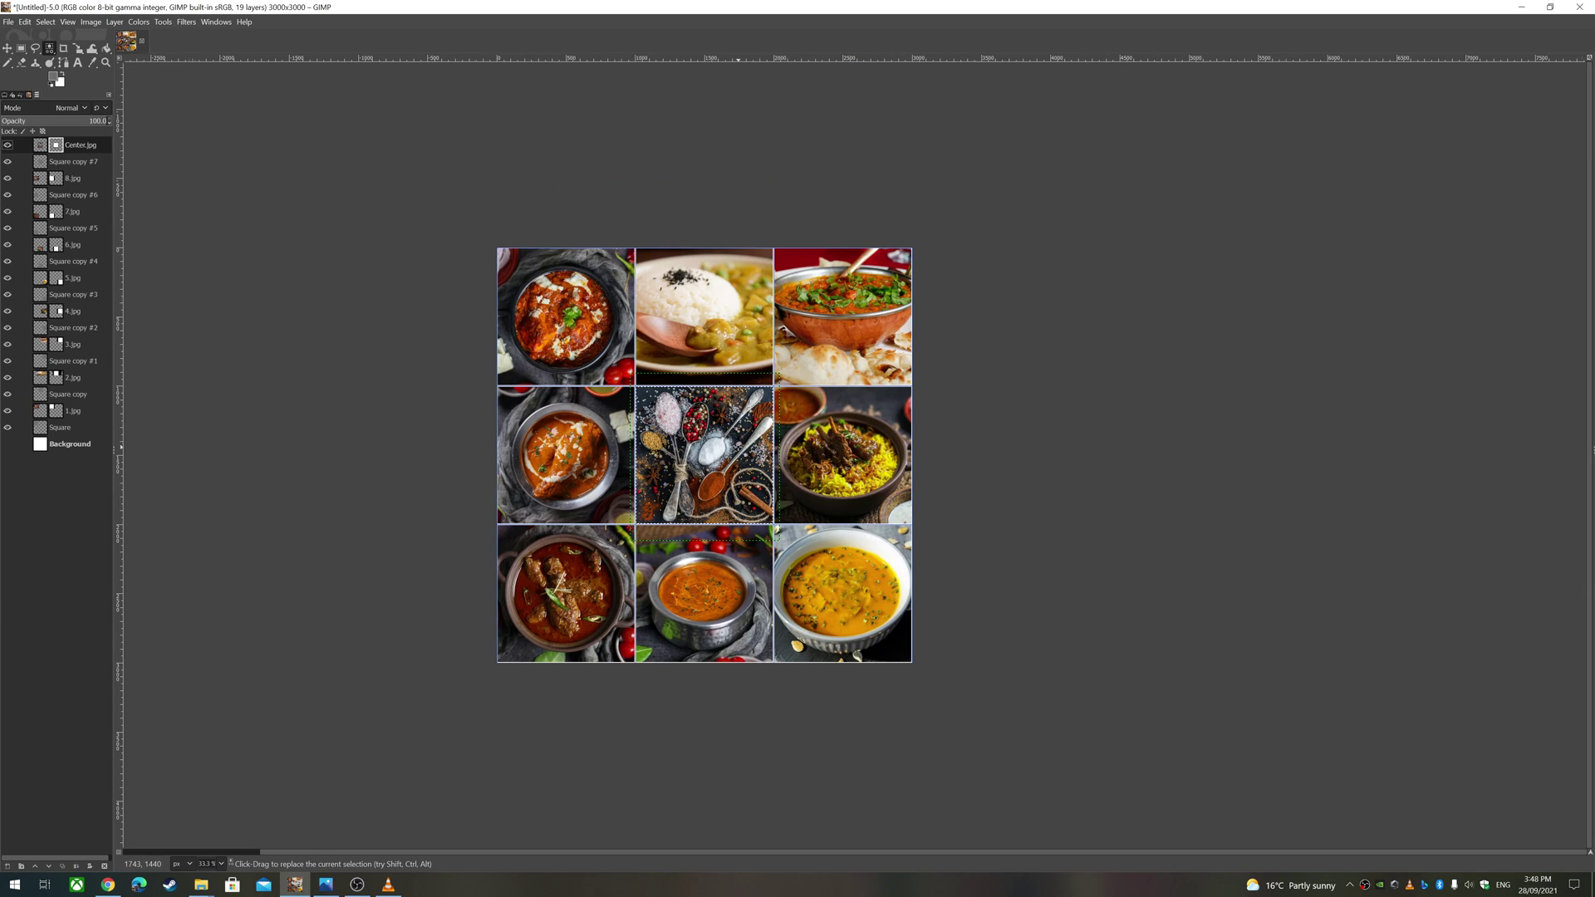
Hide the white Background layer and clear the selection with Select > None.
{"action": "key", "text": "plus"}
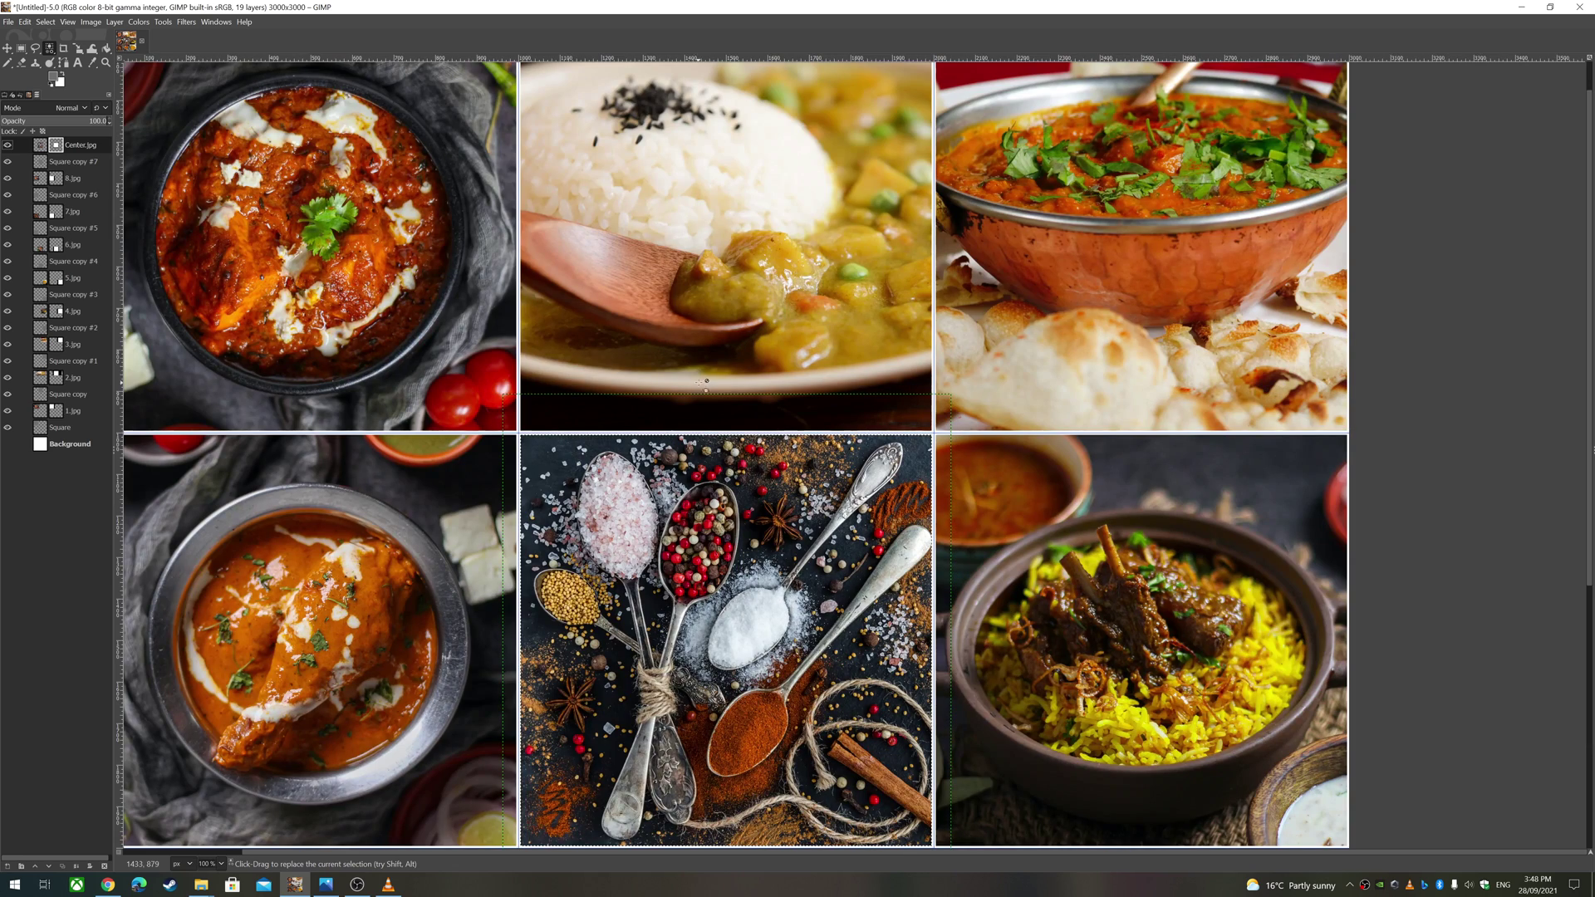
{"action": "scroll", "coordinate": [740, 478], "scroll_direction": "down", "scroll_amount": 2}
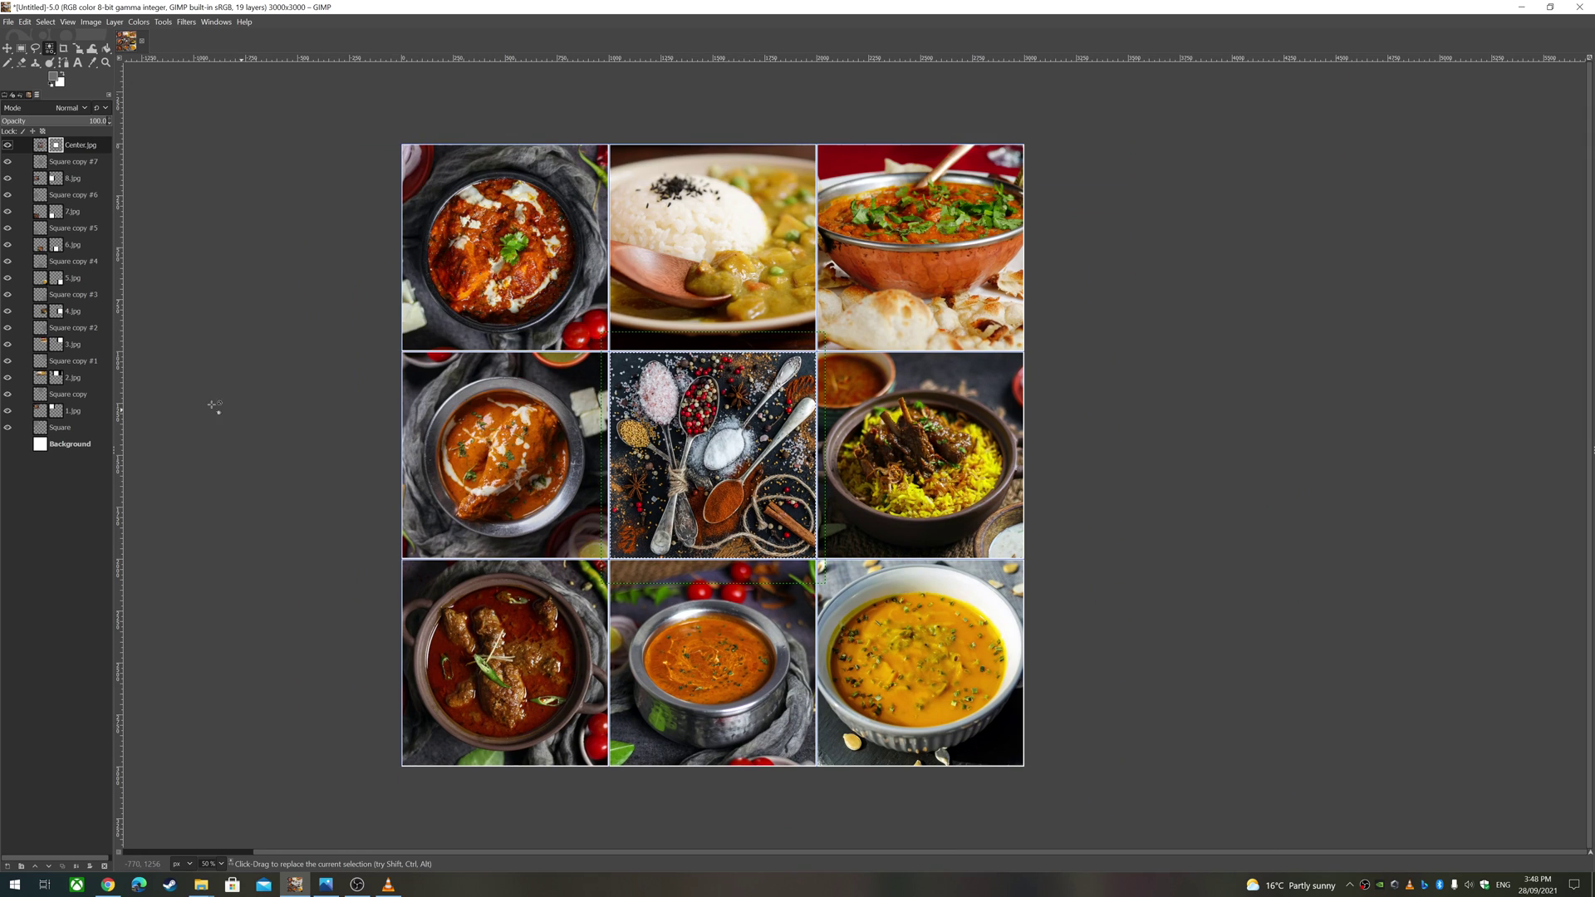
{"action": "left_click", "coordinate": [93, 444]}
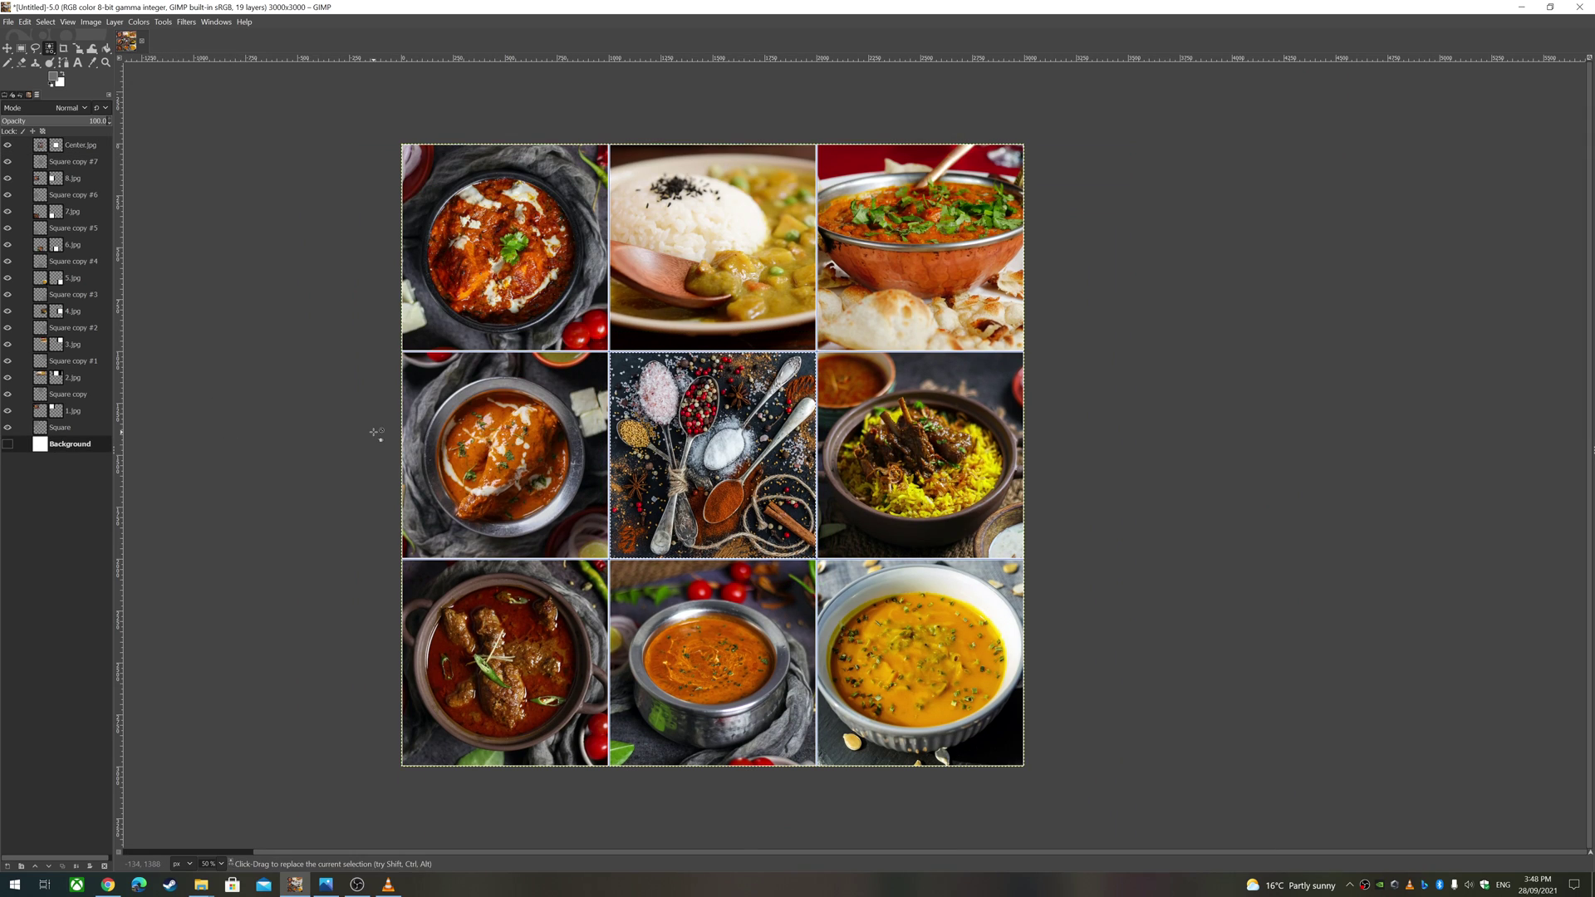
{"action": "left_click", "coordinate": [299, 365]}
Export the collage as FoodCollage.png to Pictures > IndianFood, accepting the default PNG options.
{"action": "left_click", "coordinate": [10, 23]}
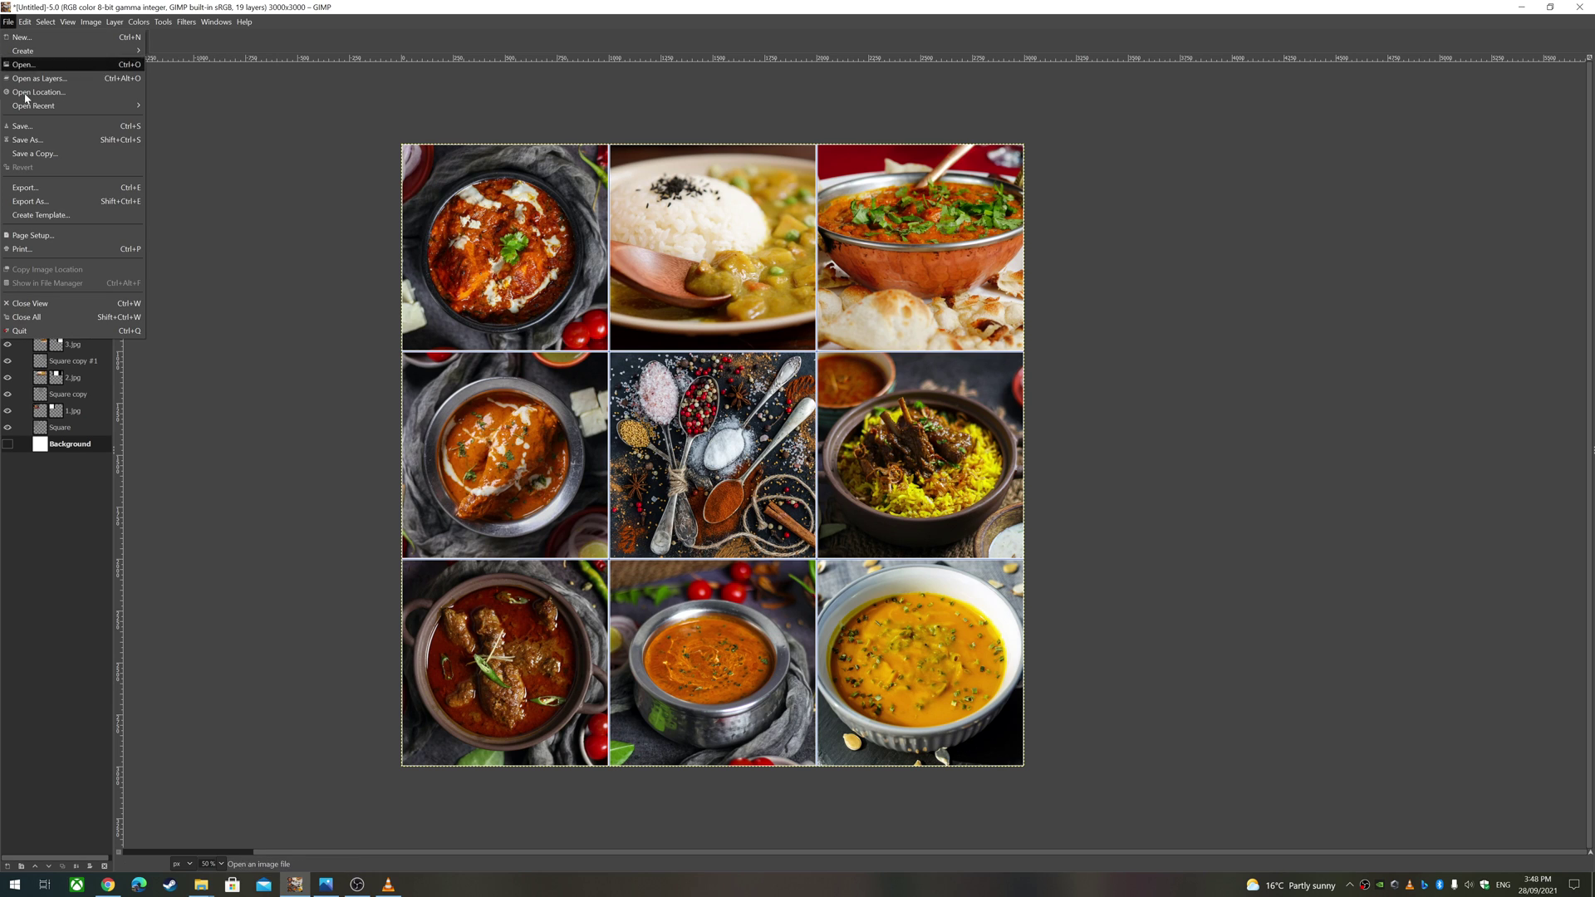
{"action": "left_click", "coordinate": [70, 196]}
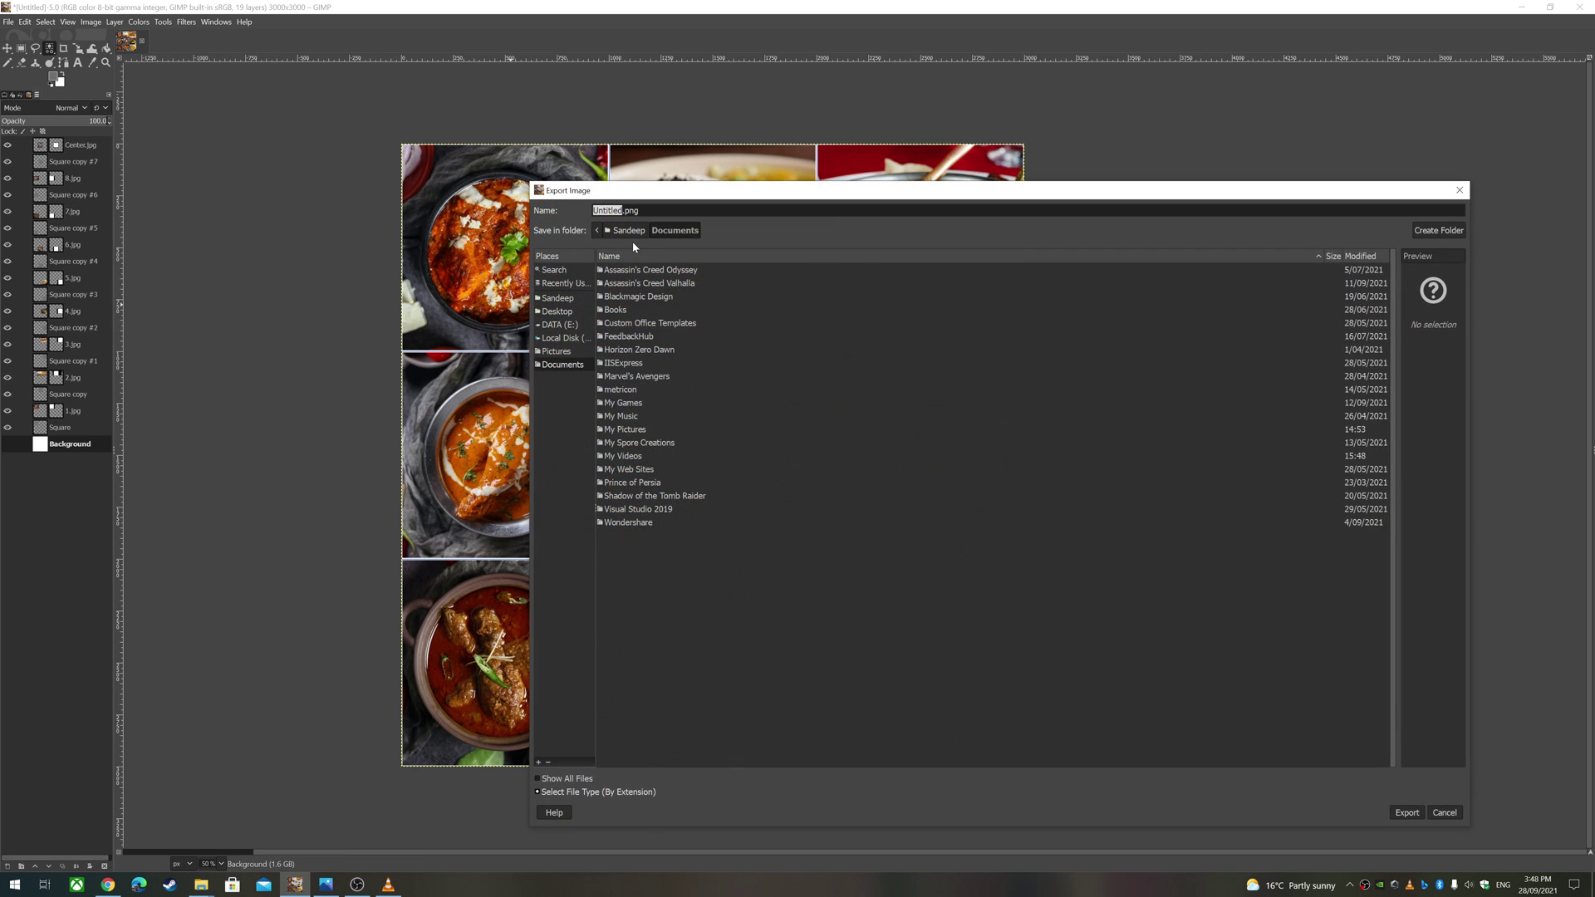
{"action": "type", "text": "FoodCollage"}
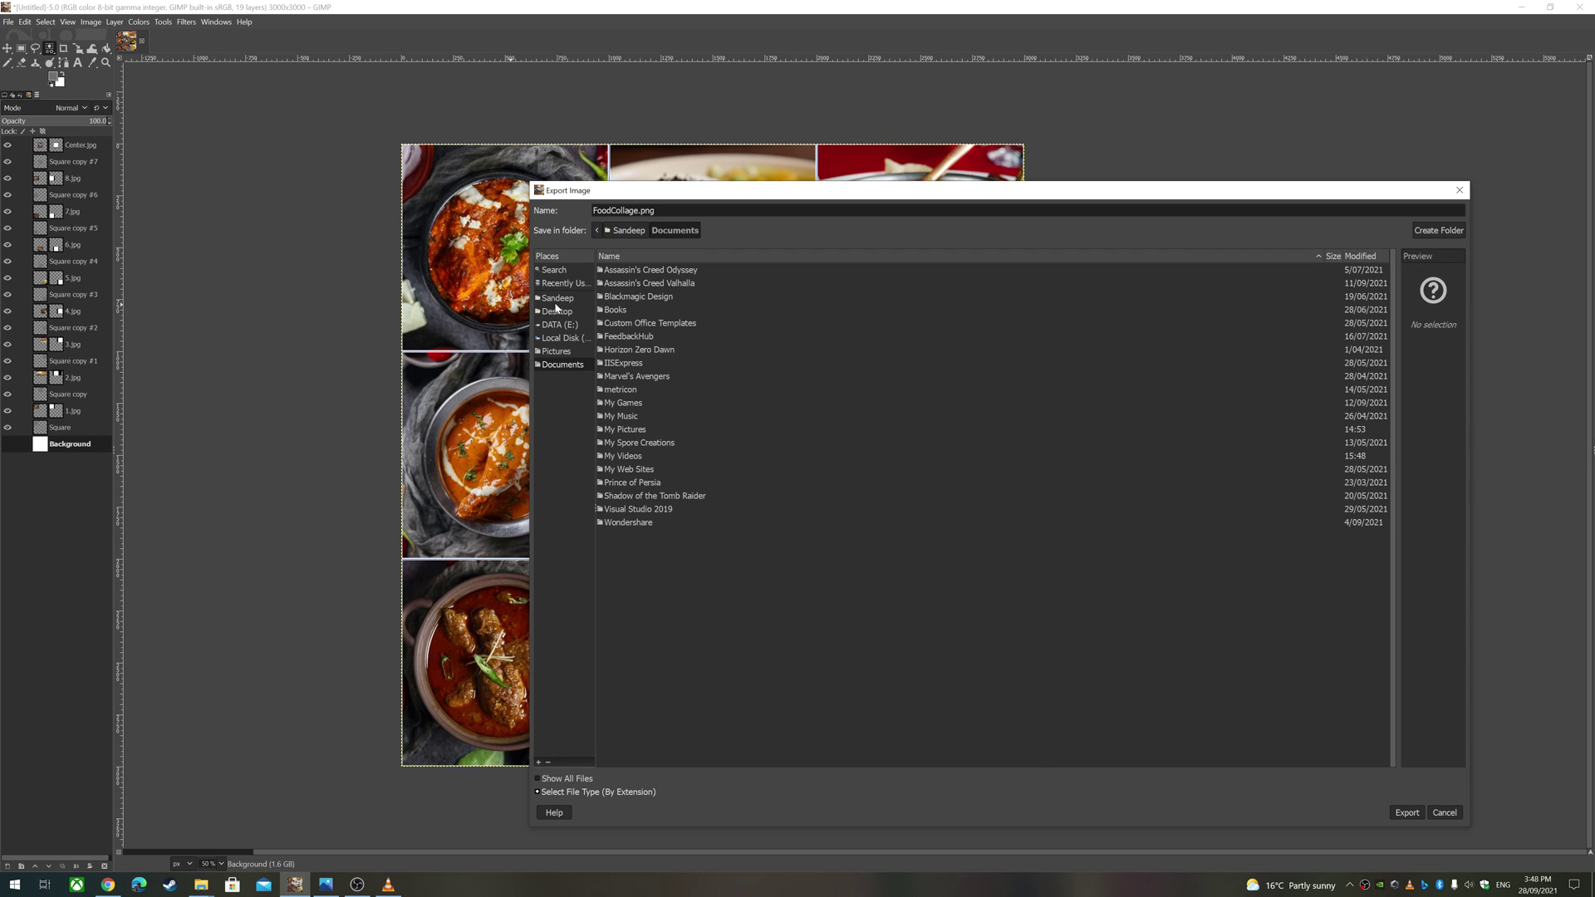
{"action": "left_click", "coordinate": [556, 351]}
{"action": "double_click", "coordinate": [634, 309]}
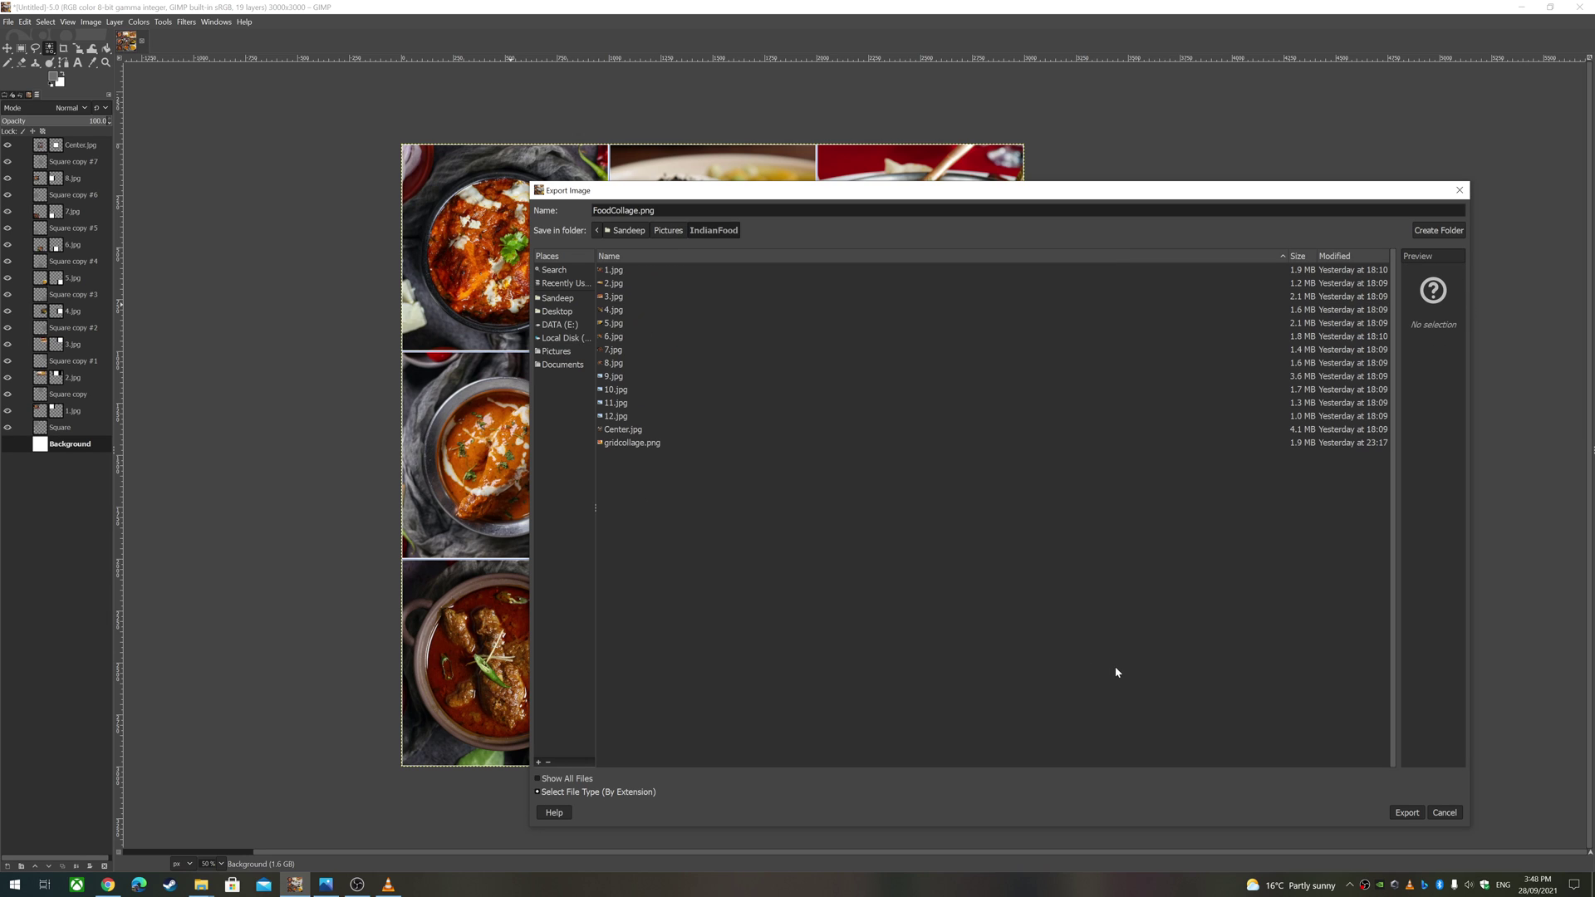
{"action": "left_click", "coordinate": [1407, 812]}
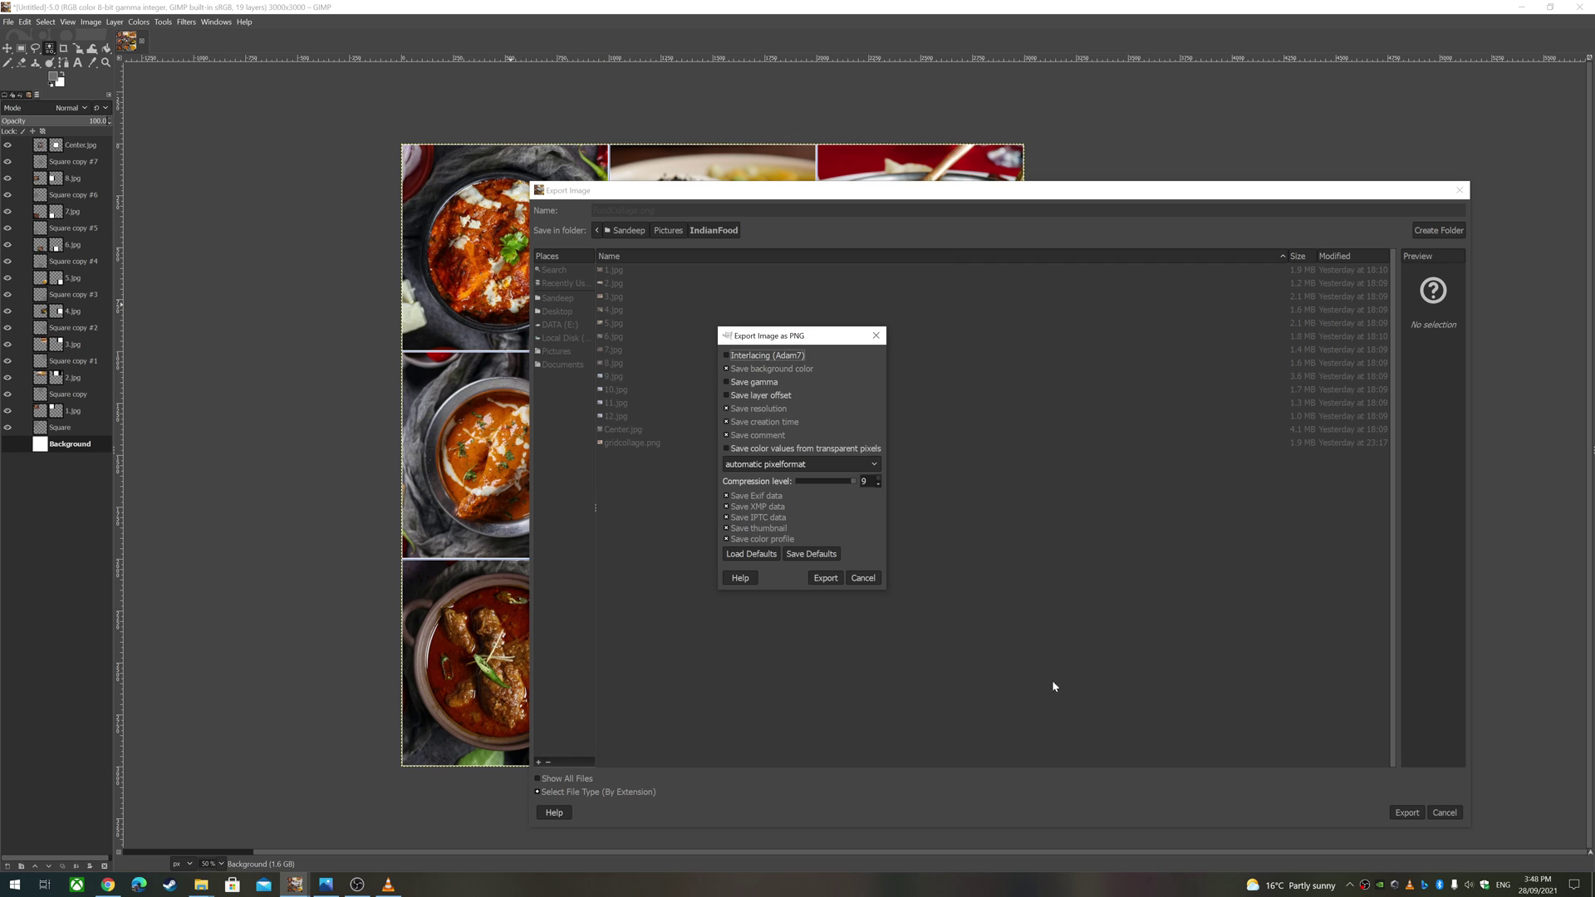
{"action": "left_click", "coordinate": [820, 579]}
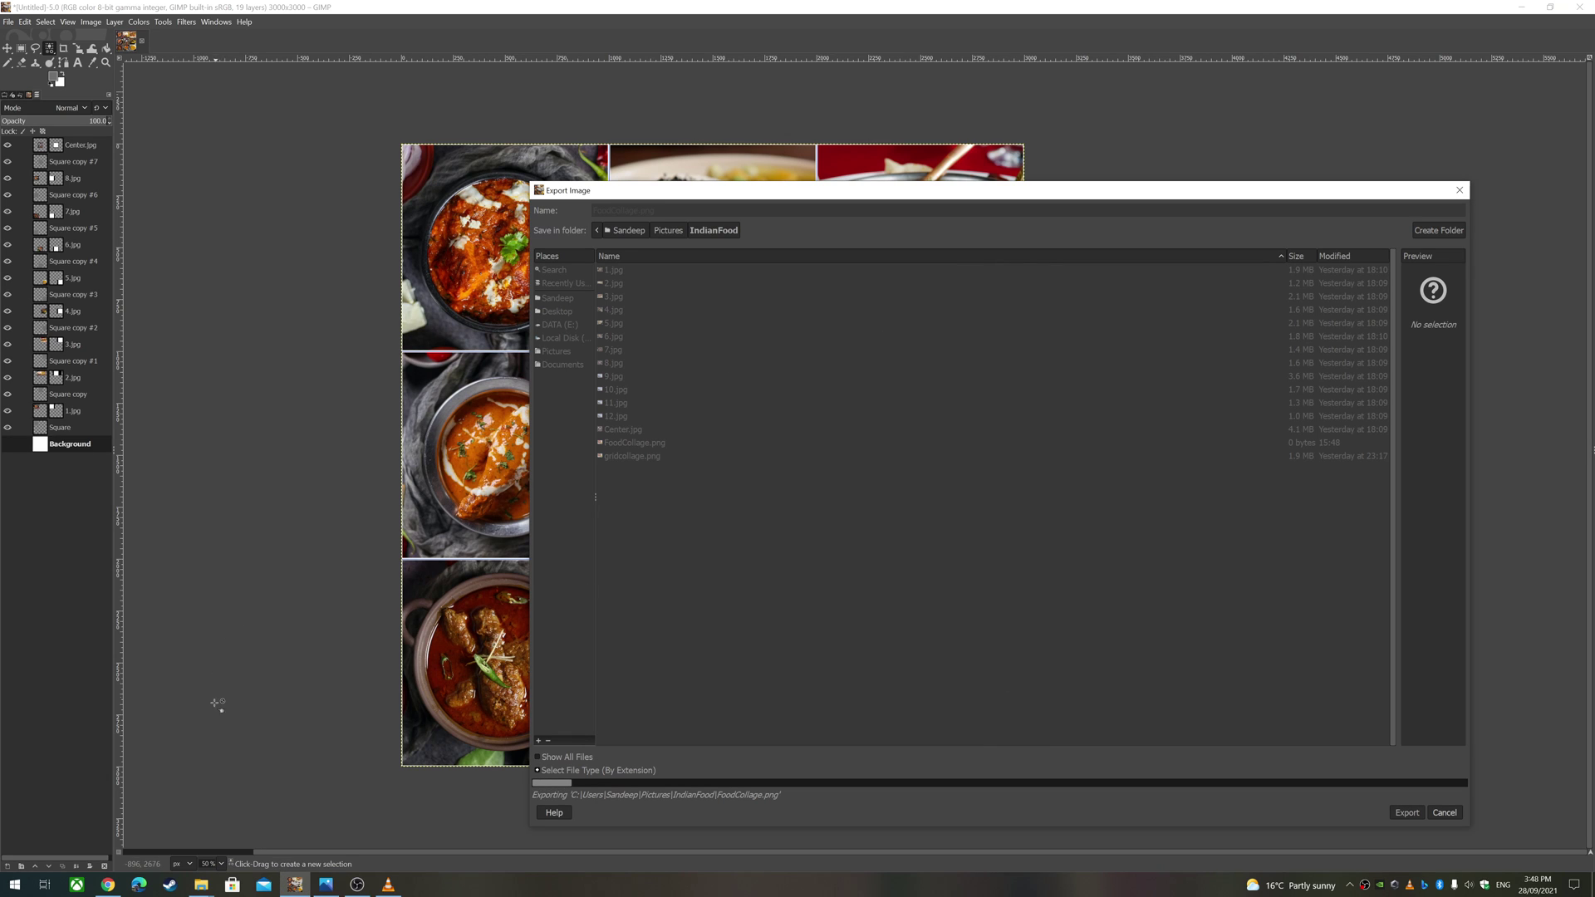
{"action": "mouse_move", "coordinate": [197, 872]}
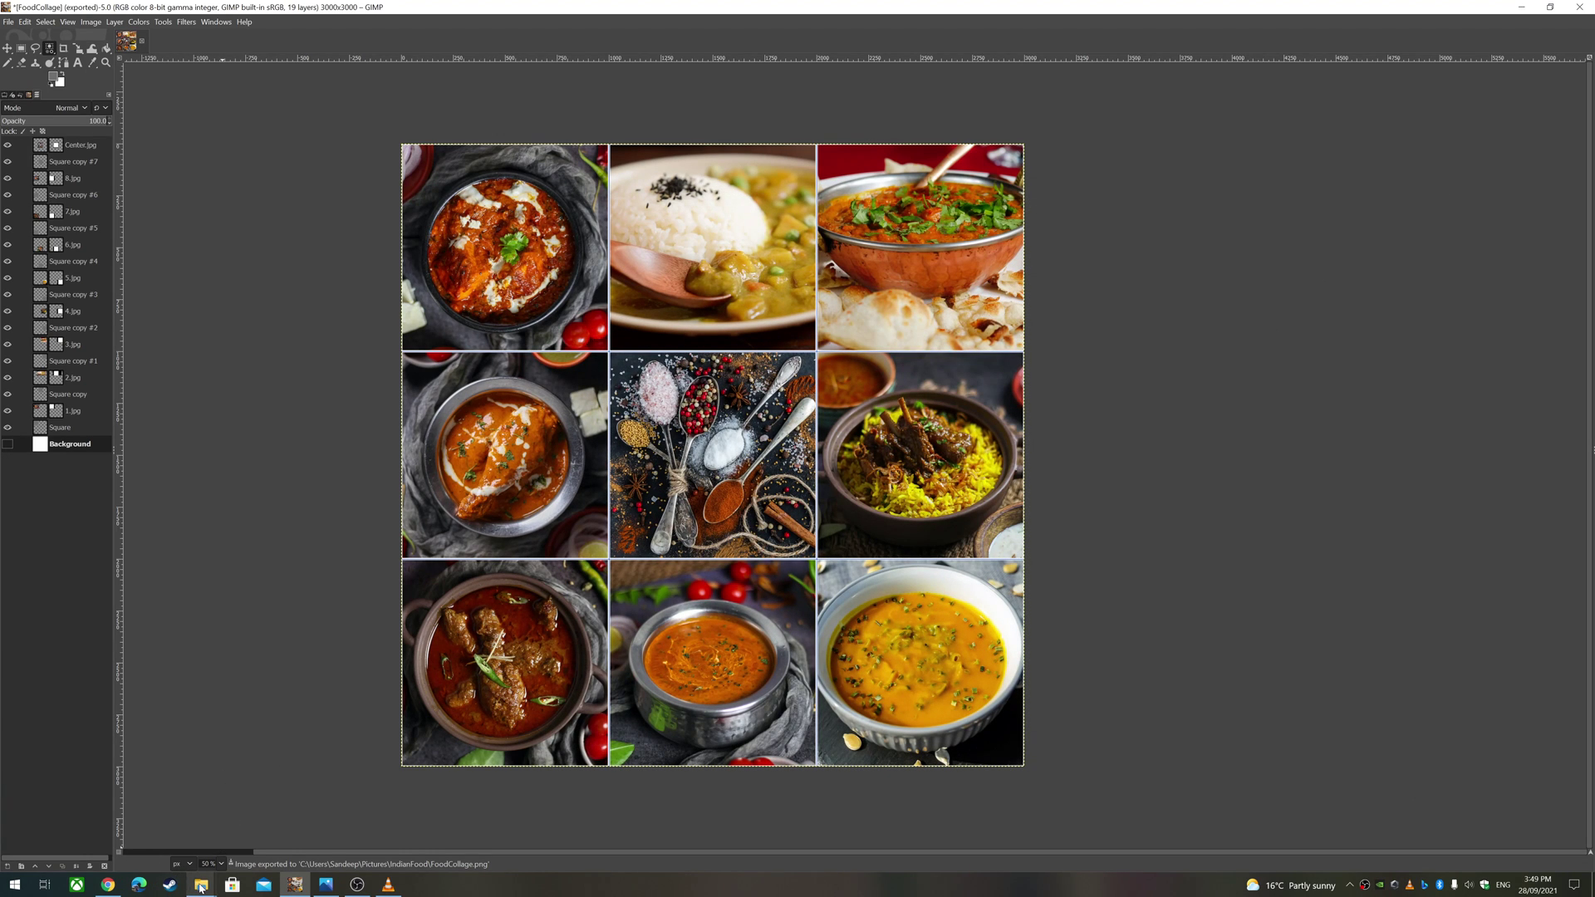
Open FoodCollage.png from the IndianFood folder in Photos, maximized, and inspect the 3×3 collage.
{"action": "left_click", "coordinate": [133, 826]}
{"action": "double_click", "coordinate": [449, 301]}
{"action": "double_click", "coordinate": [870, 251]}
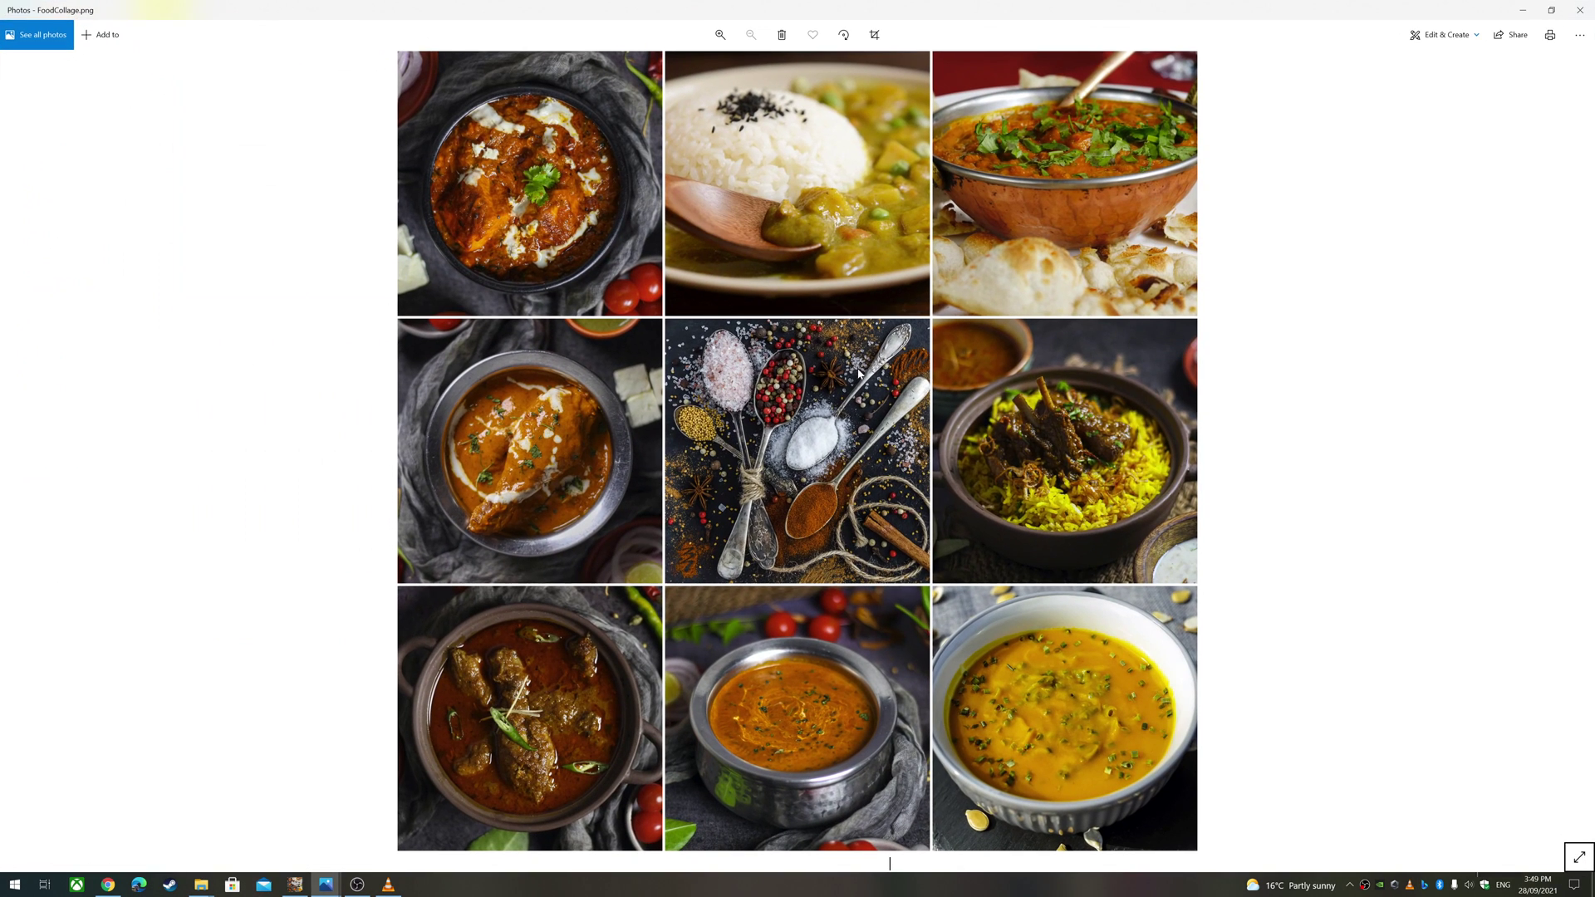
{"action": "scroll", "coordinate": [798, 453], "scroll_direction": "up", "scroll_amount": 2}
{"action": "scroll", "coordinate": [797, 457], "scroll_direction": "down", "scroll_amount": 2}
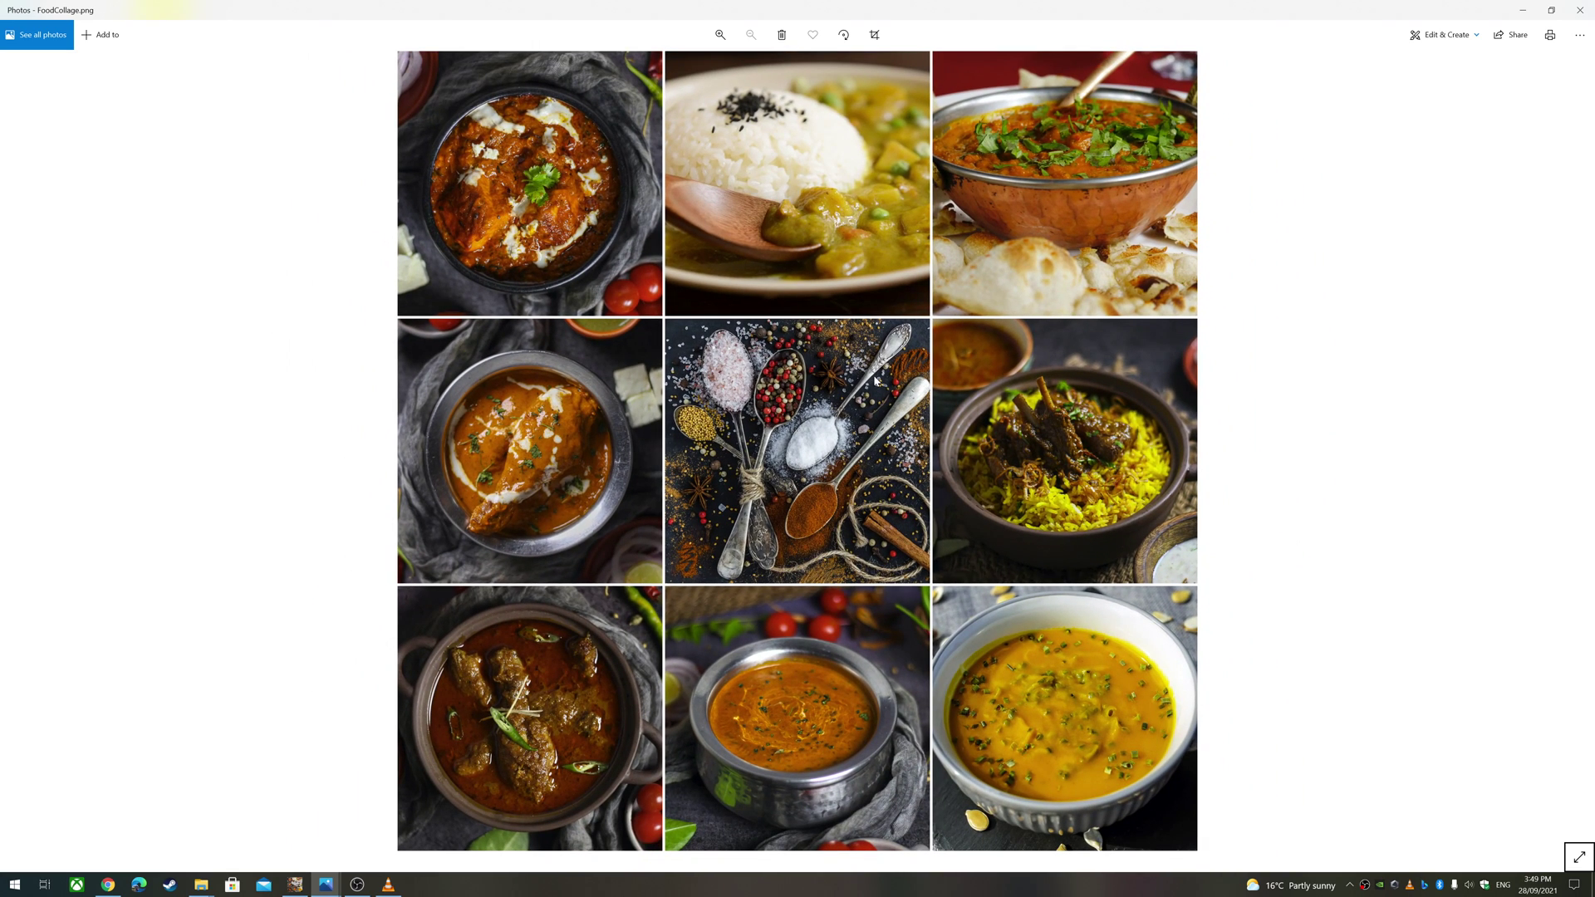